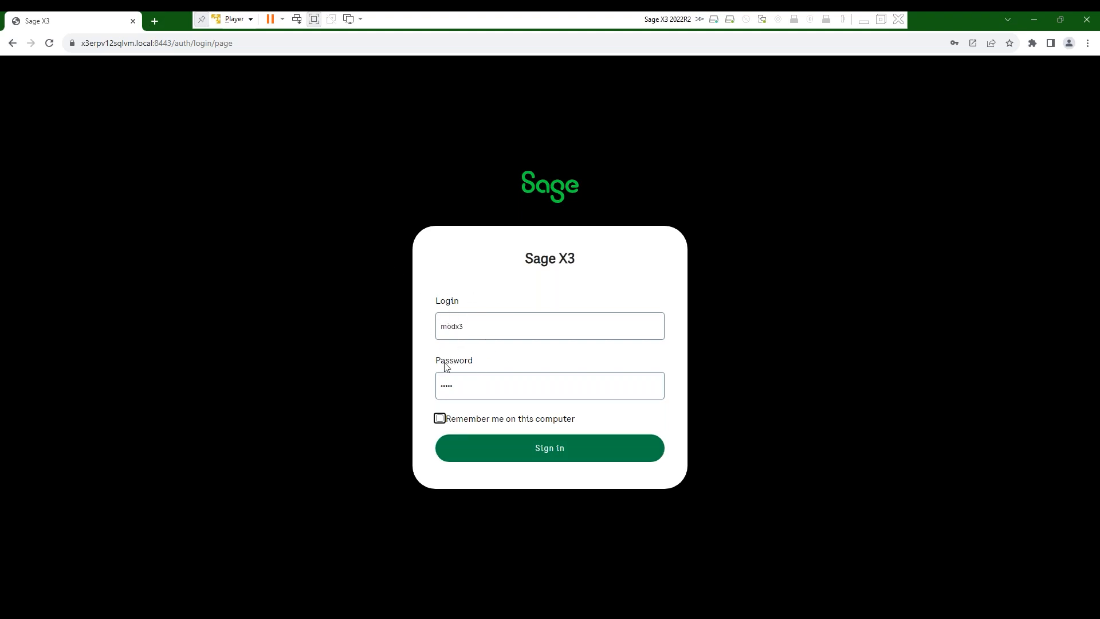
- Clear and re-enter the account password on the login page, then sign in
{"action": "left_click", "coordinate": [458, 387]}
{"action": "key", "text": "BackSpace"}
{"action": "key", "text": "BackSpace"}
{"action": "type", "text": "•••"}
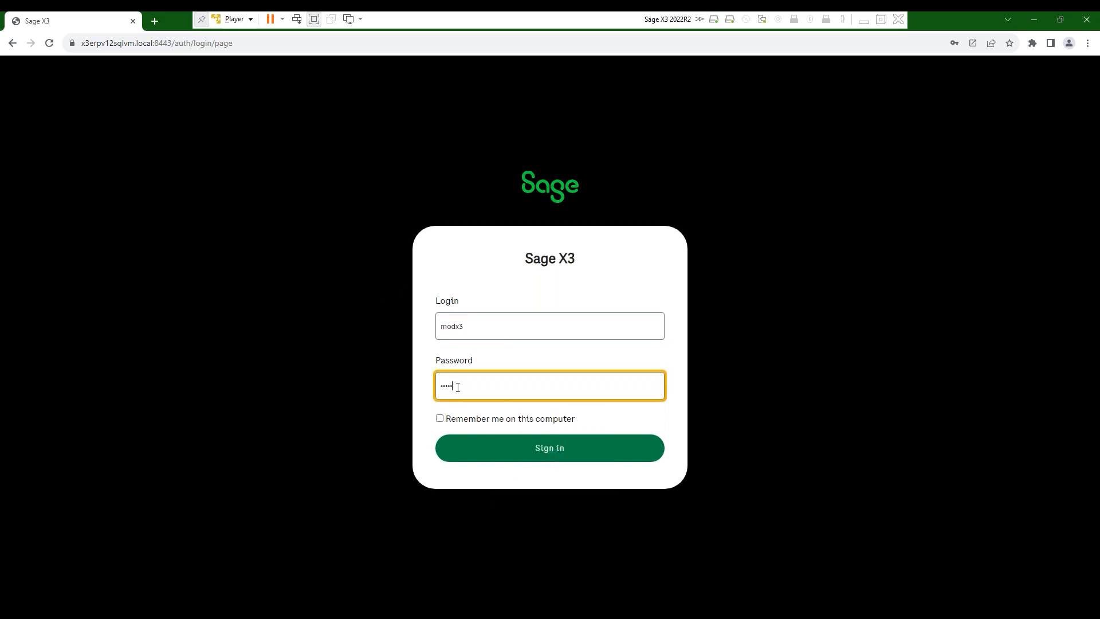
{"action": "key", "text": "Return"}
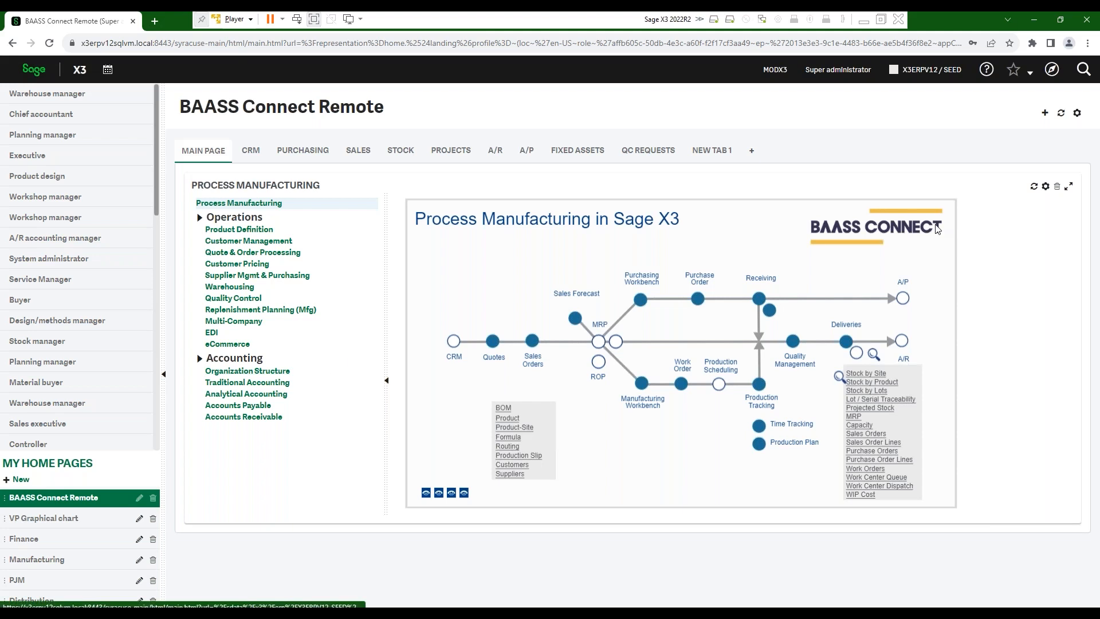
- Open the Sites function under Setup > Organizational structure from the navigation menu
{"action": "left_click", "coordinate": [1050, 69]}
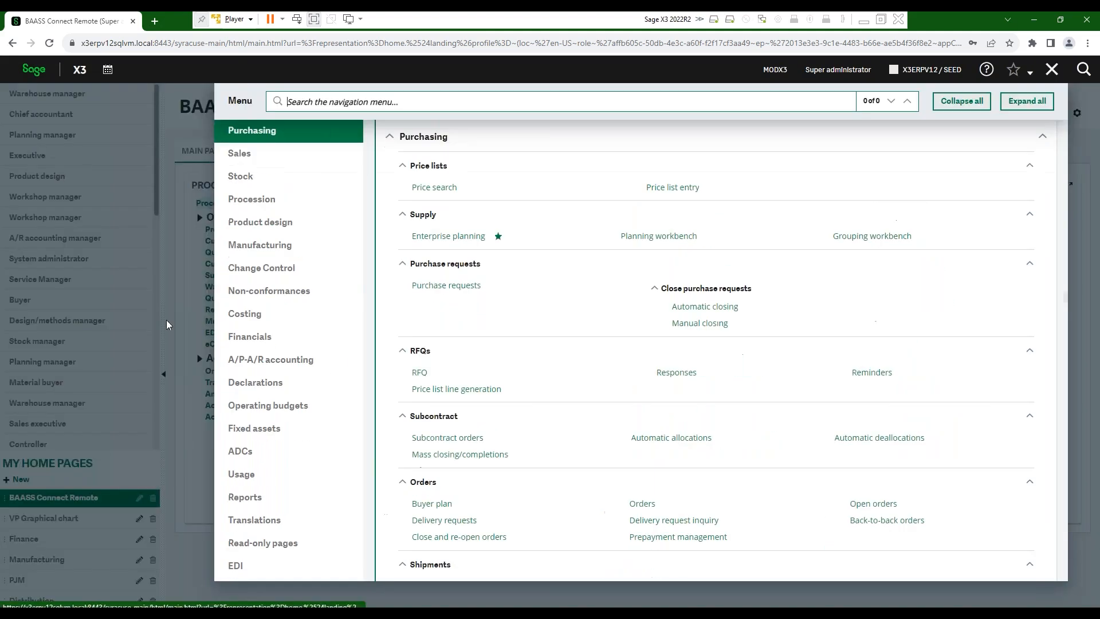
{"action": "scroll", "coordinate": [304, 295], "scroll_direction": "up", "scroll_amount": 3}
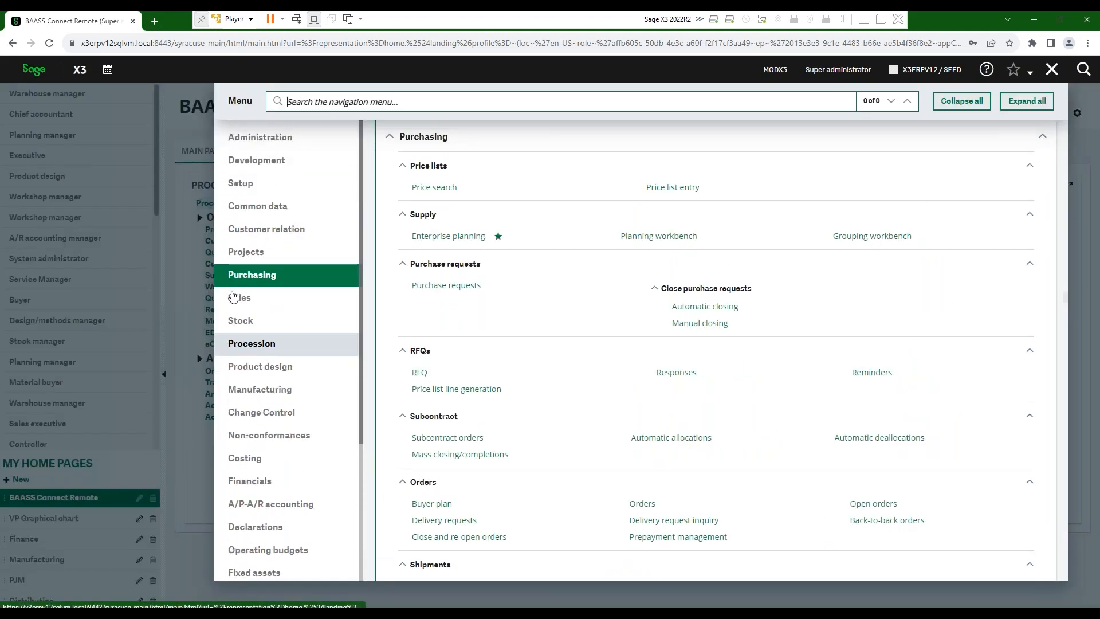
{"action": "left_click", "coordinate": [245, 189]}
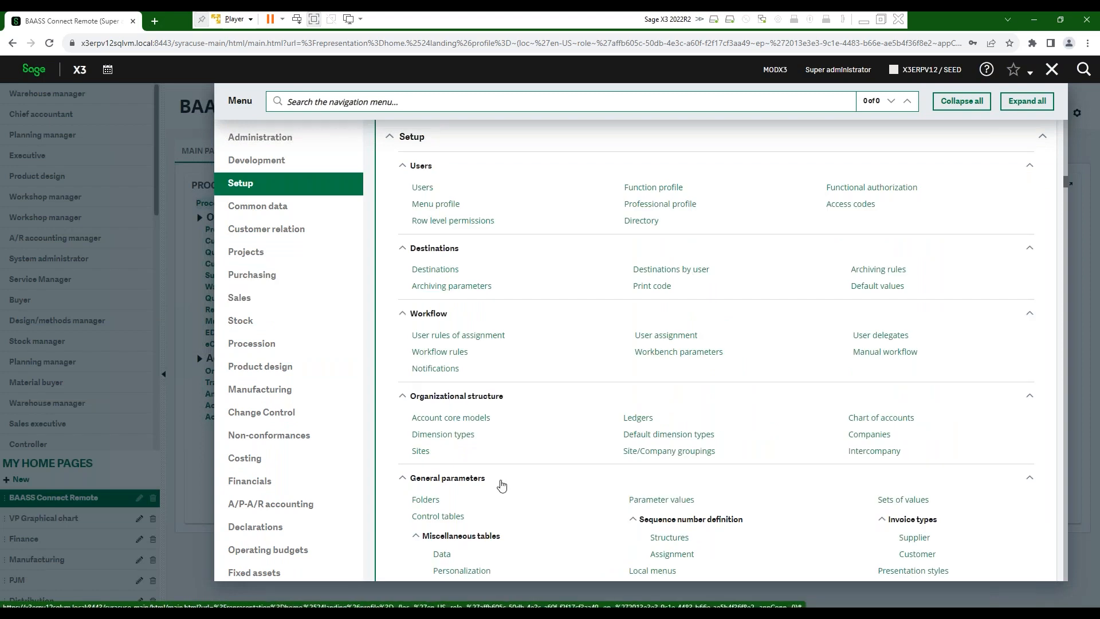
{"action": "left_click", "coordinate": [420, 452]}
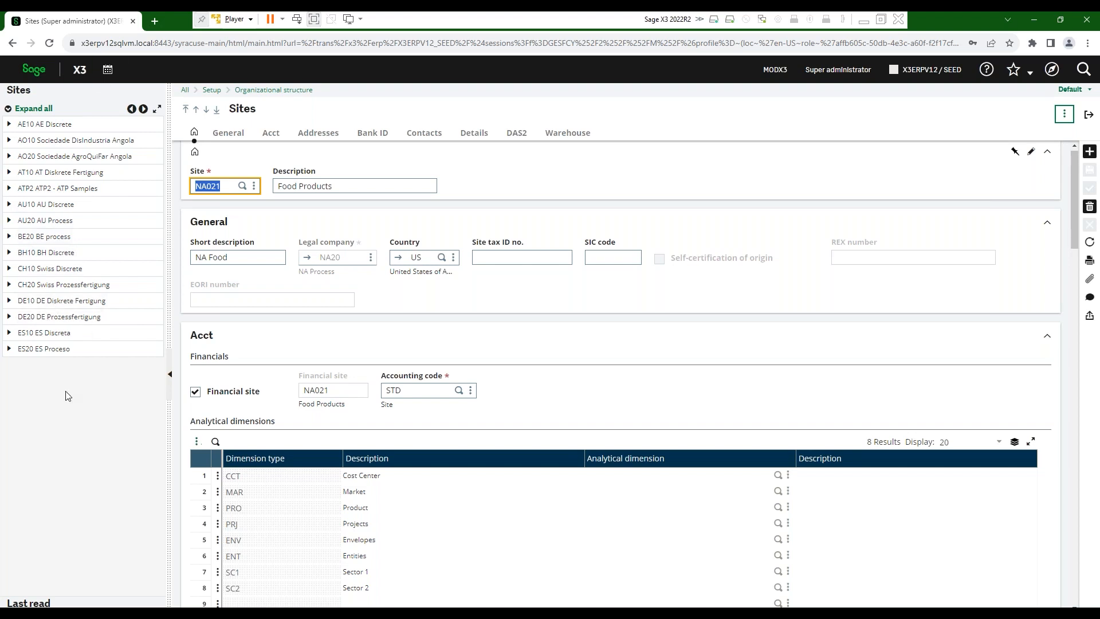
- Load site NA021 Food Products, confirm the Manufacturing type and Monday–Friday workdays in Details, then close
{"action": "left_click", "coordinate": [144, 108]}
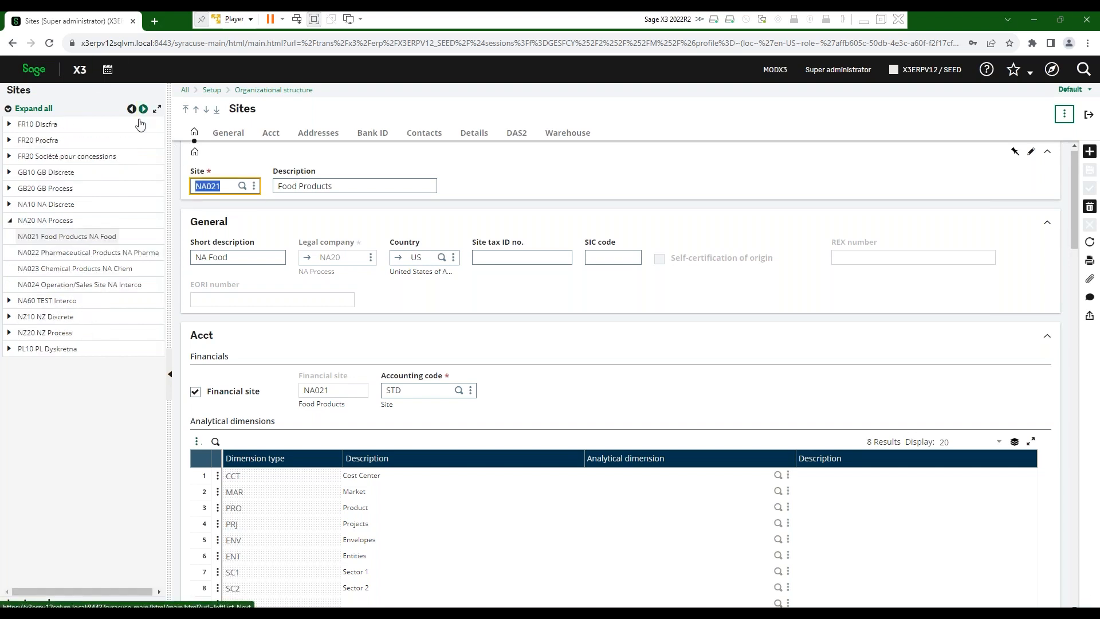
{"action": "left_click", "coordinate": [44, 238]}
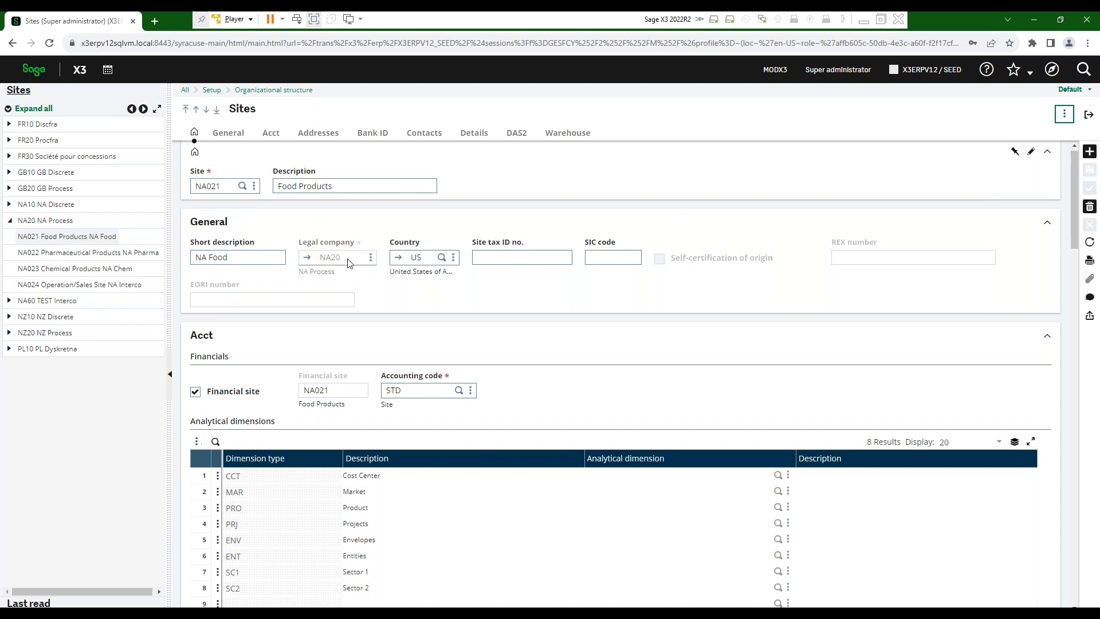
{"action": "scroll", "coordinate": [351, 280], "scroll_direction": "down", "scroll_amount": 10}
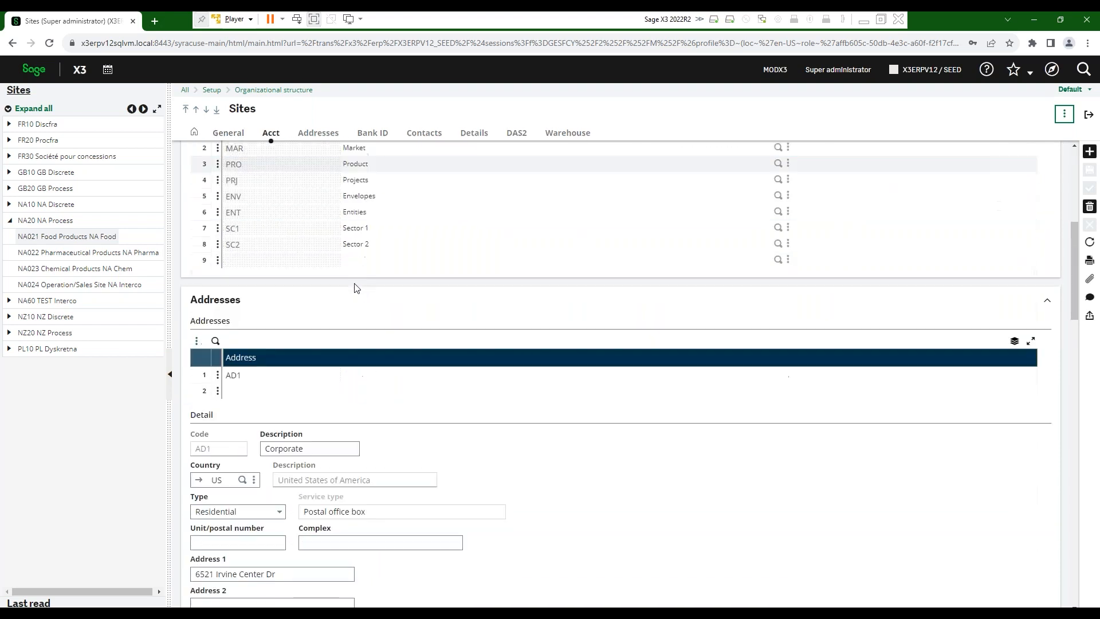
{"action": "scroll", "coordinate": [621, 373], "scroll_direction": "down", "scroll_amount": 10}
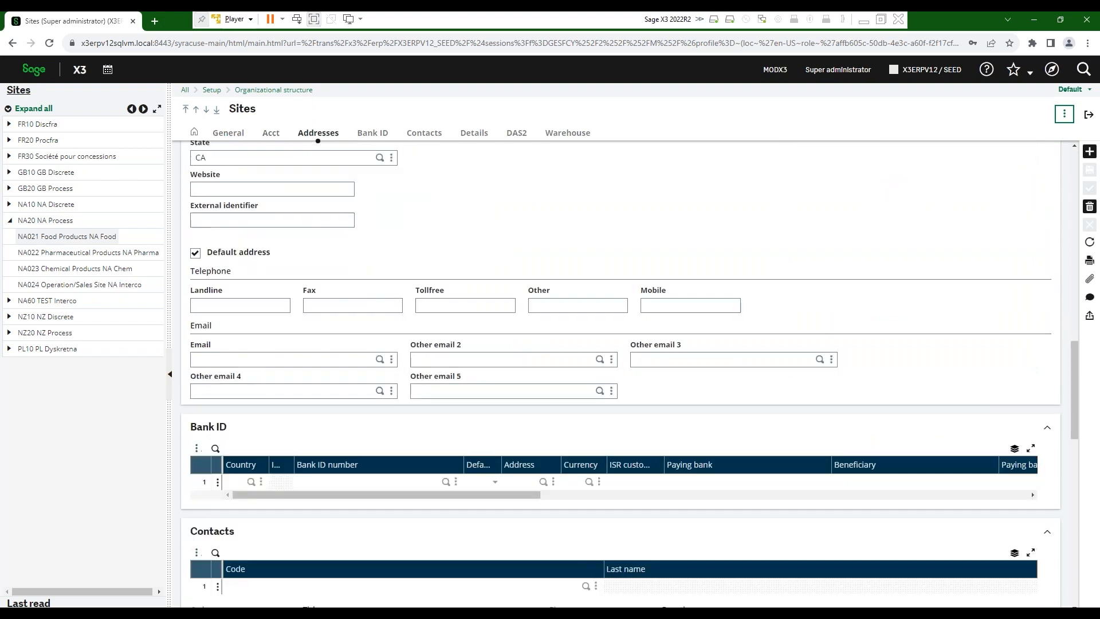
{"action": "scroll", "coordinate": [621, 373], "scroll_direction": "down", "scroll_amount": 4}
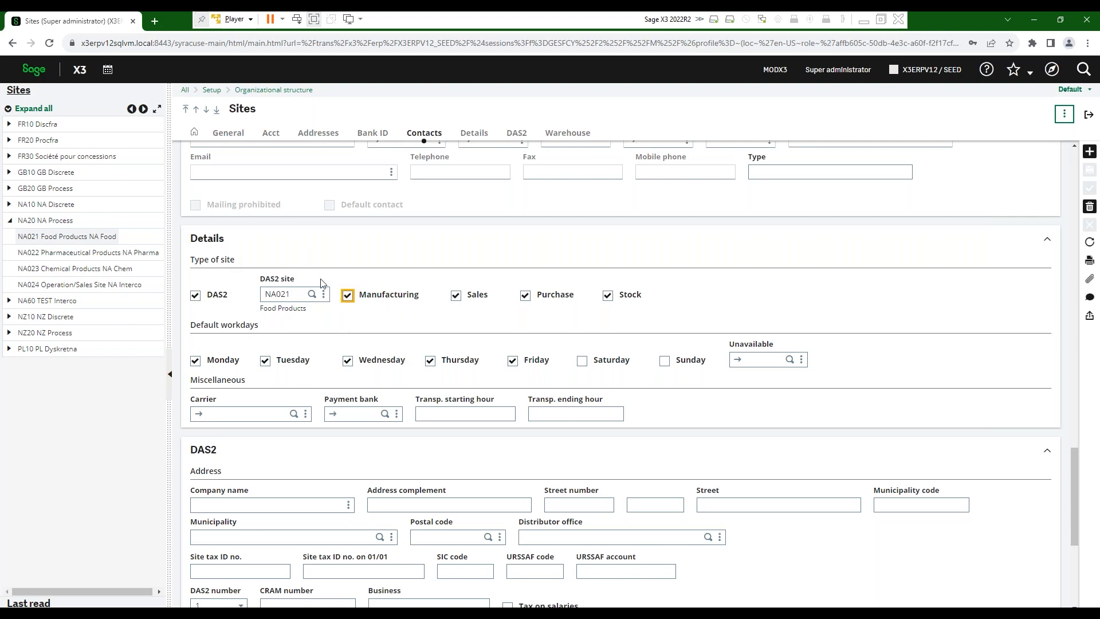
{"action": "scroll", "coordinate": [358, 351], "scroll_direction": "down", "scroll_amount": 3}
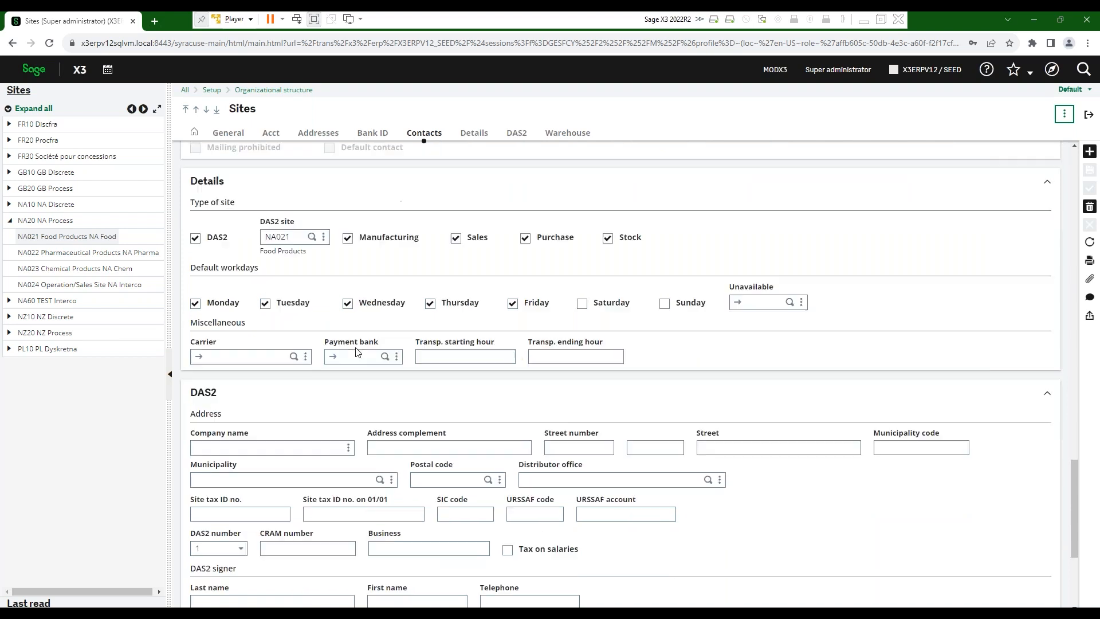
{"action": "scroll", "coordinate": [621, 374], "scroll_direction": "up", "scroll_amount": 1}
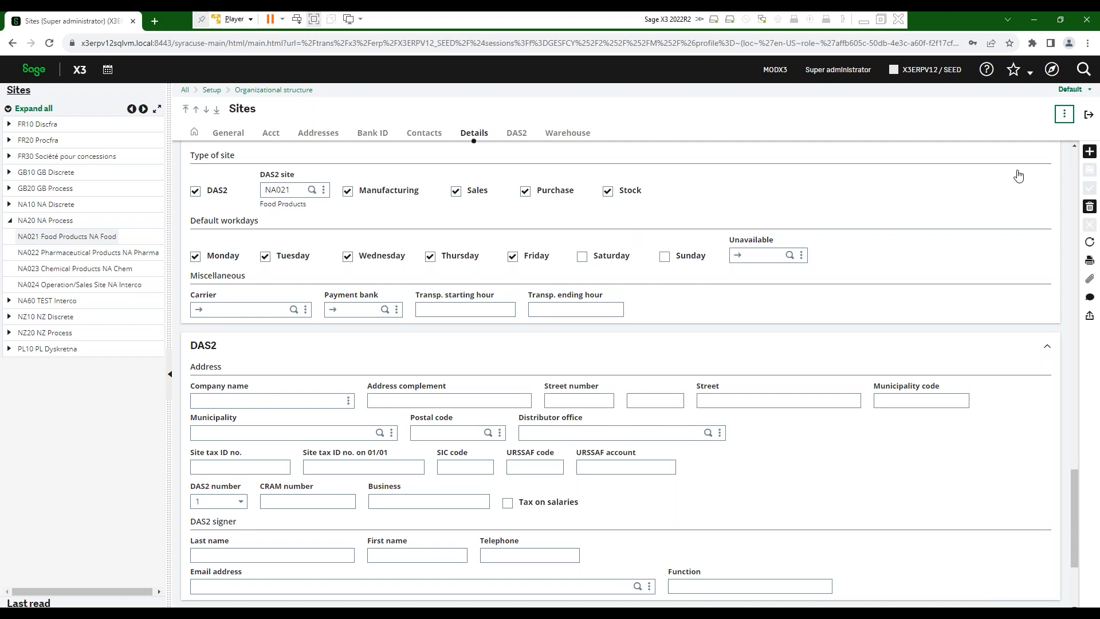
{"action": "left_click", "coordinate": [1089, 115]}
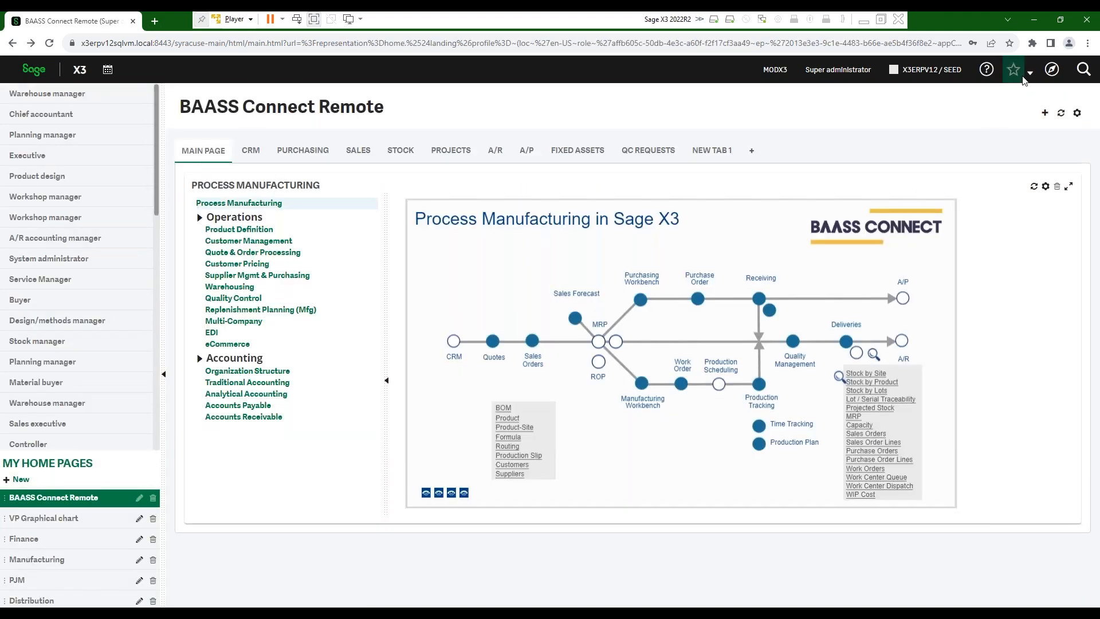
- Open product FIN301 'Jalapeno Bean Dip, 24@8oz' from Product in the home diagram's BOM list
{"action": "left_click", "coordinate": [1029, 73]}
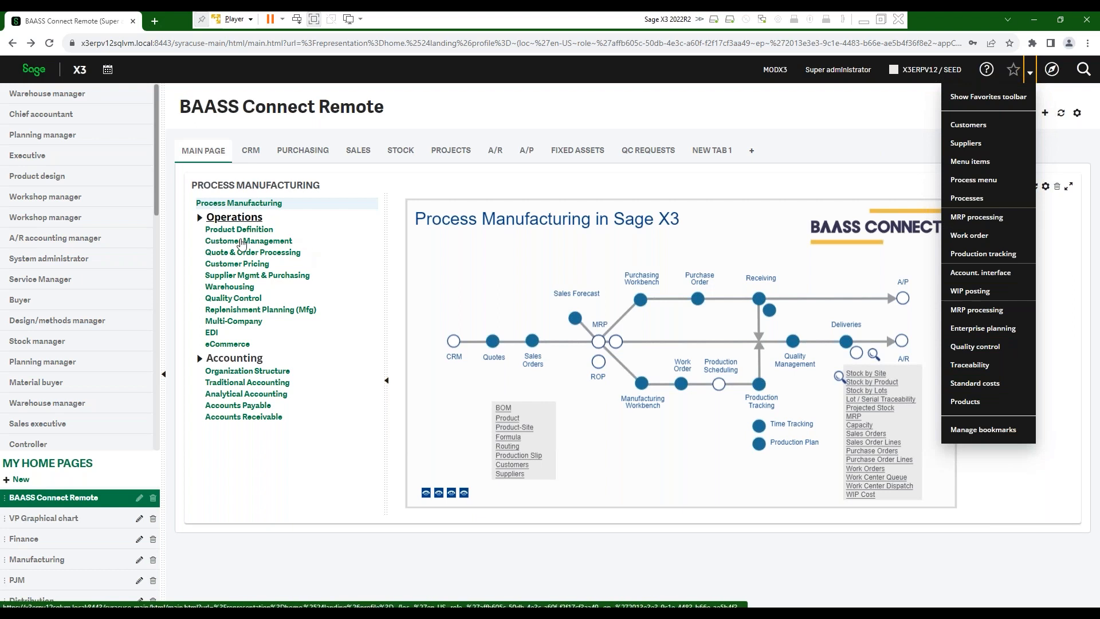
{"action": "left_click", "coordinate": [508, 422]}
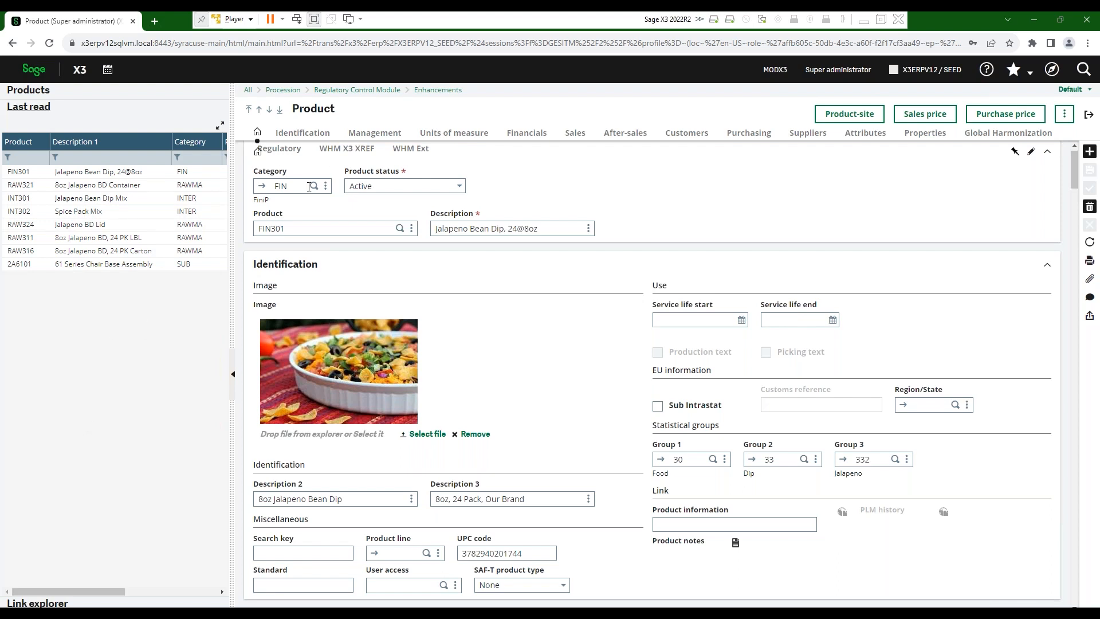
- Inspect FIN301's Finished Product category FIN, then return to the FIN301 product record
{"action": "left_click", "coordinate": [263, 191]}
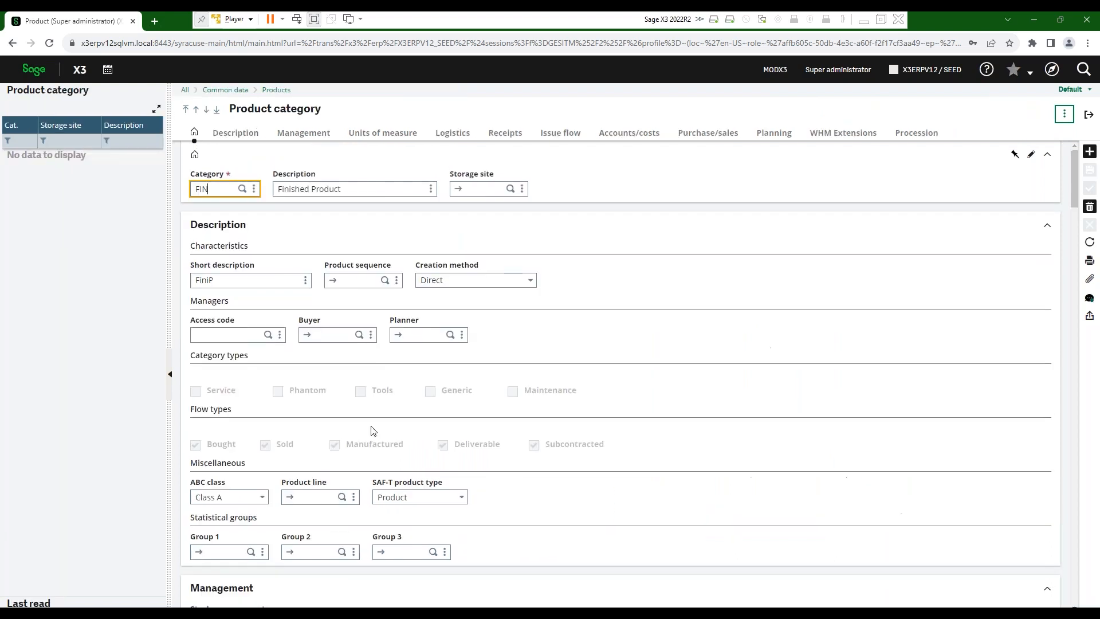
{"action": "scroll", "coordinate": [351, 533], "scroll_direction": "down", "scroll_amount": 2}
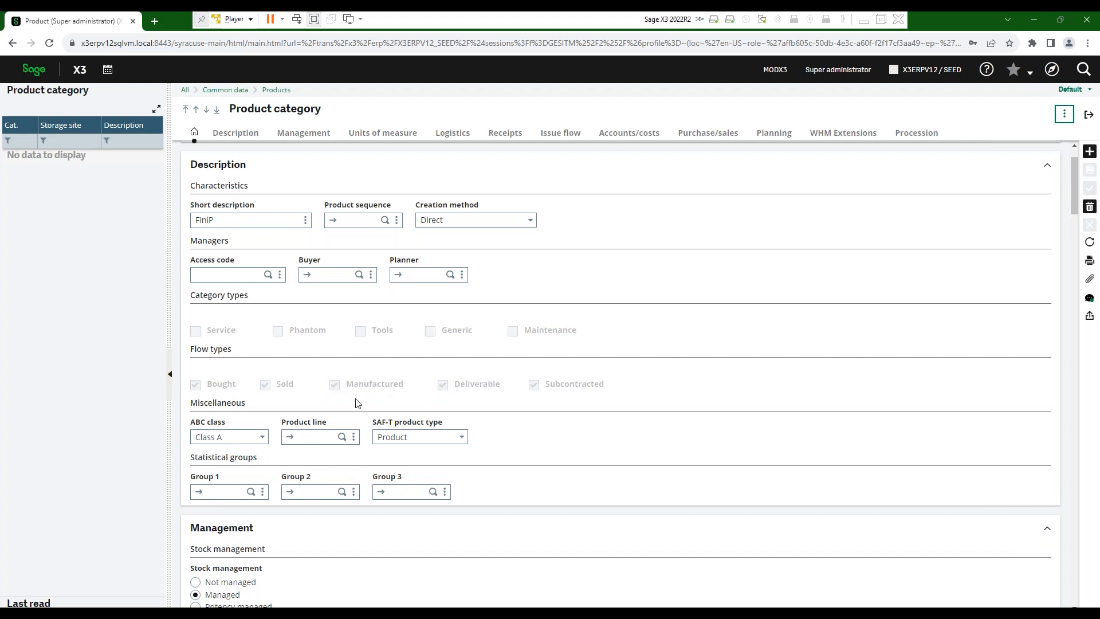
{"action": "scroll", "coordinate": [270, 277], "scroll_direction": "up", "scroll_amount": 2}
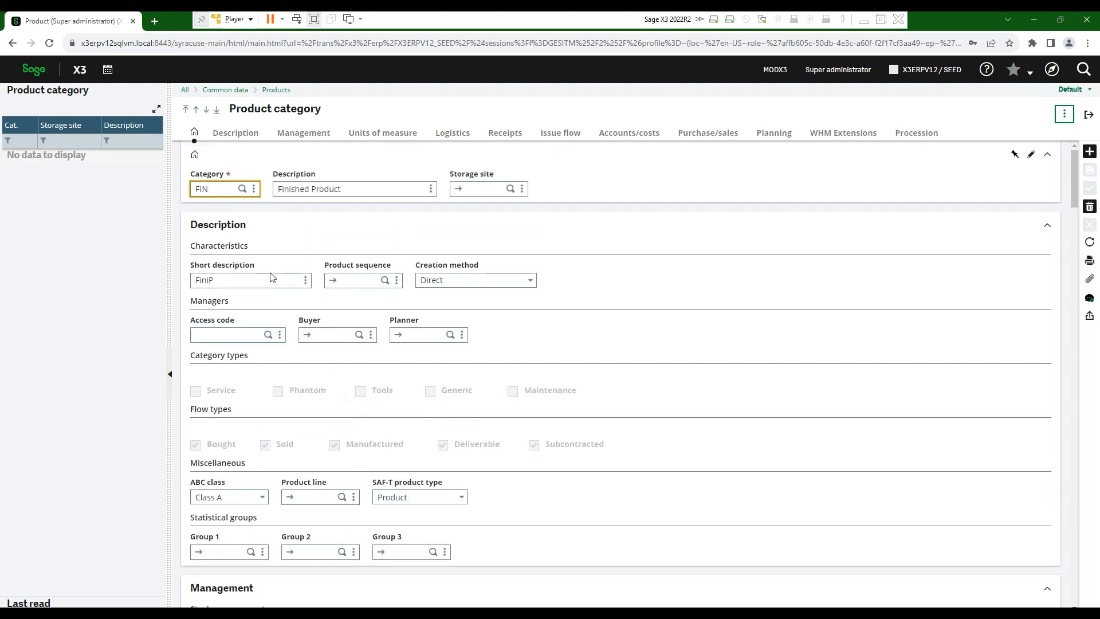
{"action": "left_click", "coordinate": [1089, 115]}
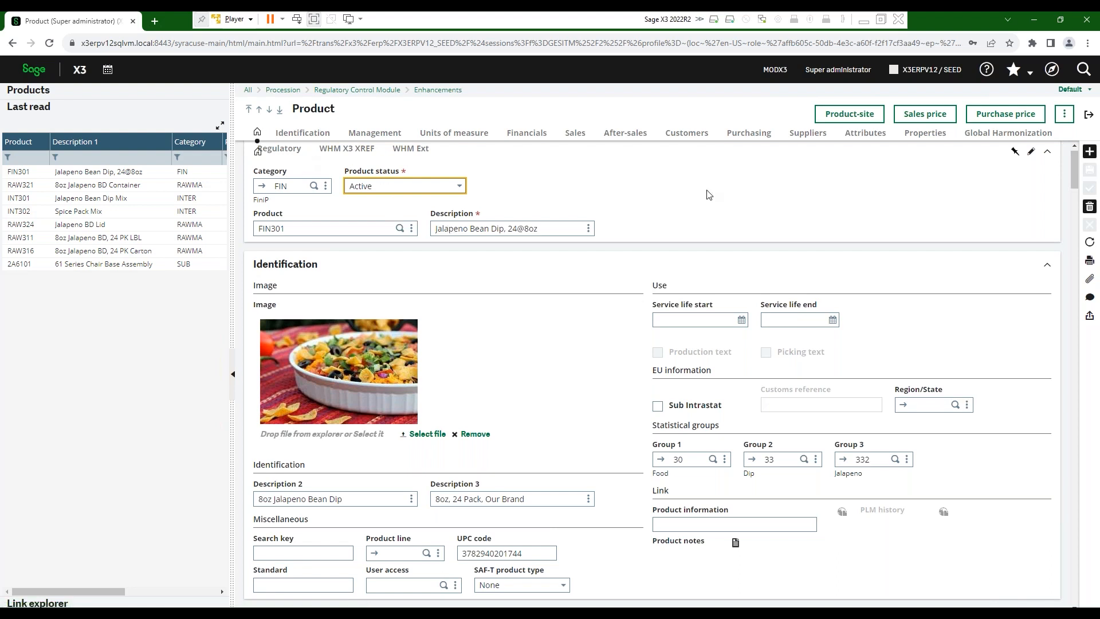
- Show FIN301's product-site record for NA021 together with its list of stock sites
{"action": "left_click", "coordinate": [851, 115]}
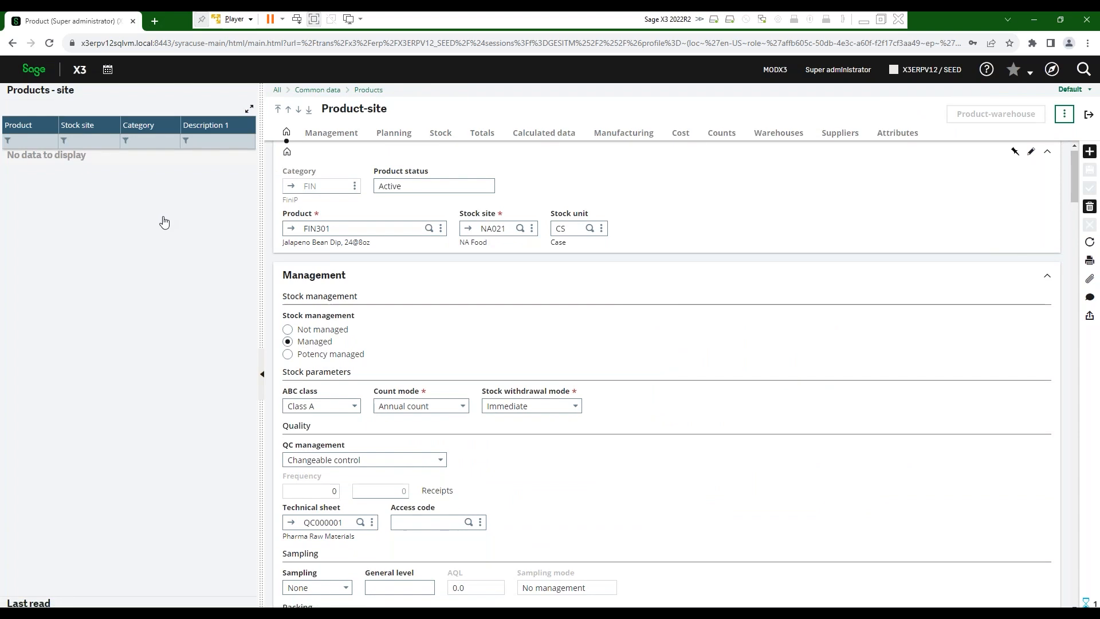
{"action": "left_click", "coordinate": [17, 238]}
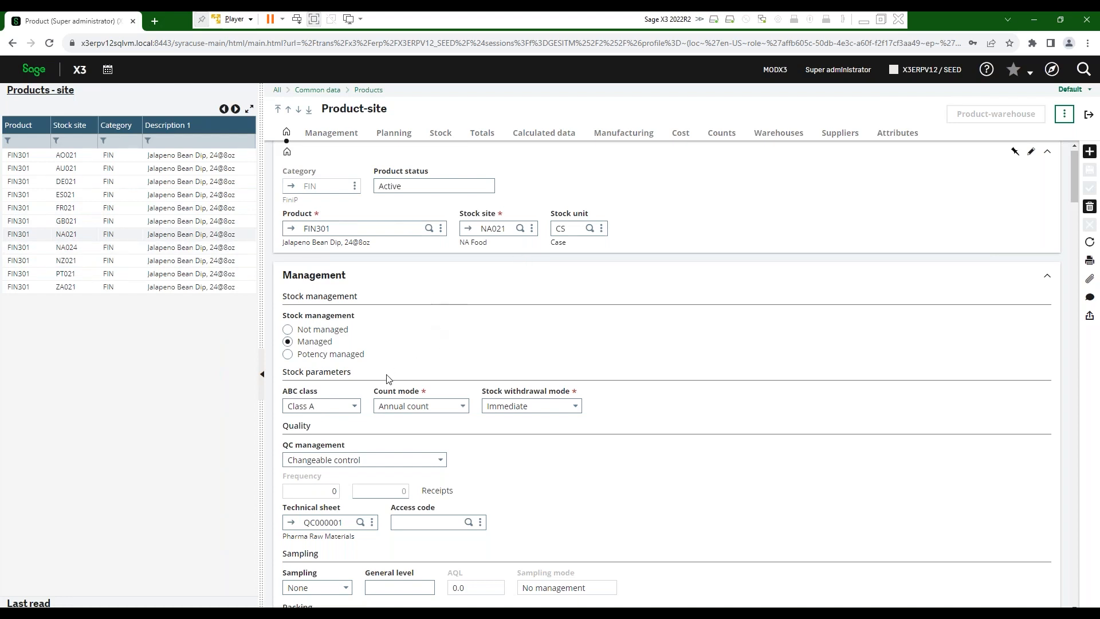
{"action": "scroll", "coordinate": [394, 377], "scroll_direction": "down", "scroll_amount": 1}
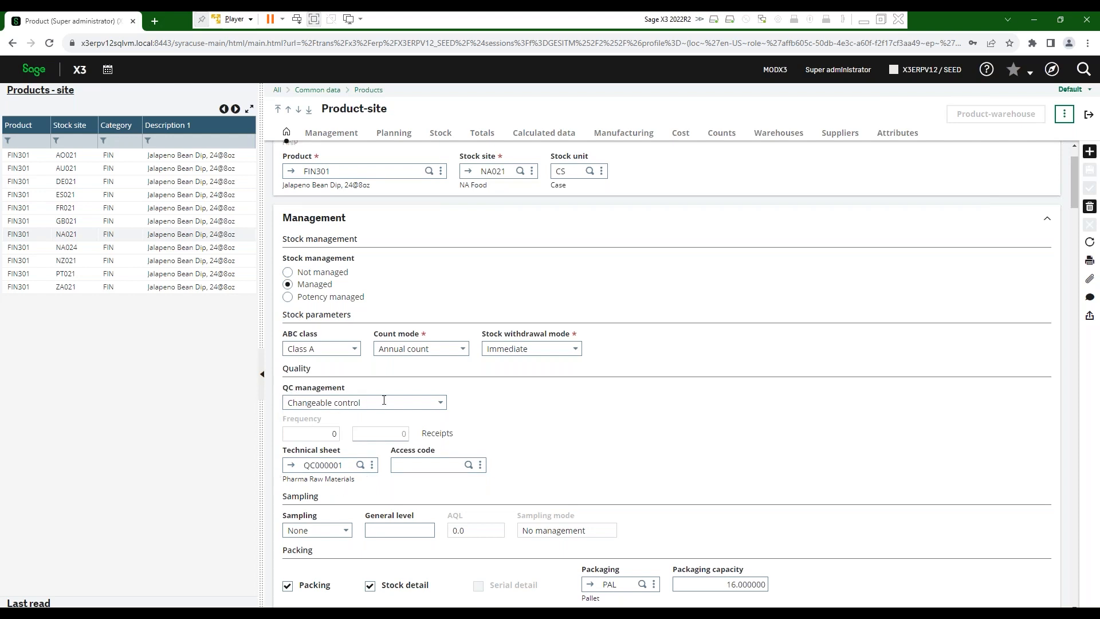
{"action": "left_click", "coordinate": [440, 403]}
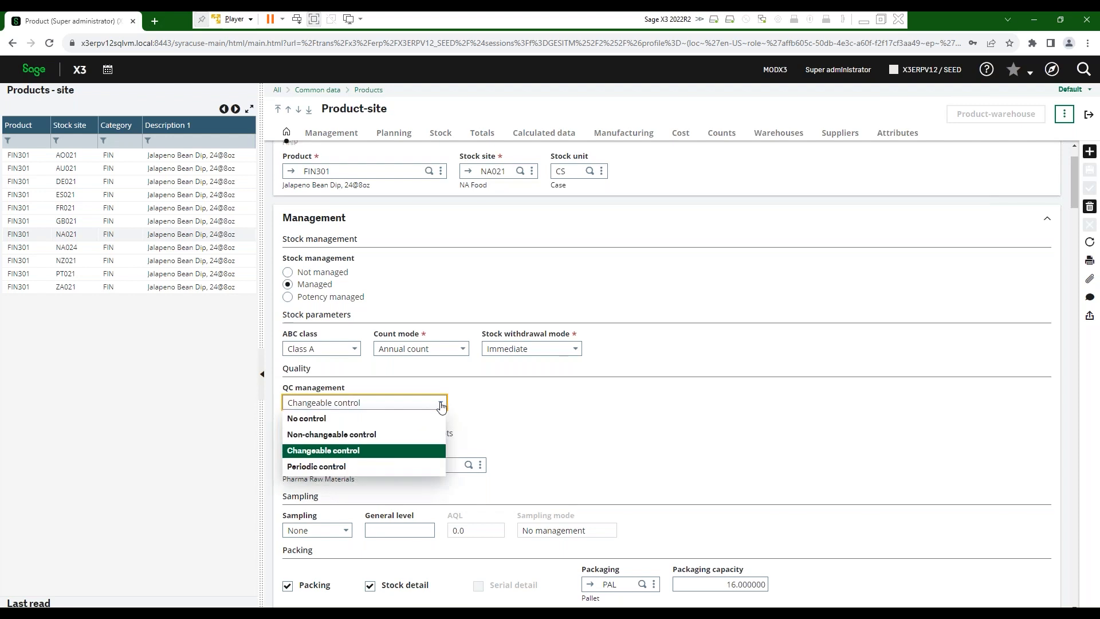
{"action": "left_click", "coordinate": [335, 451]}
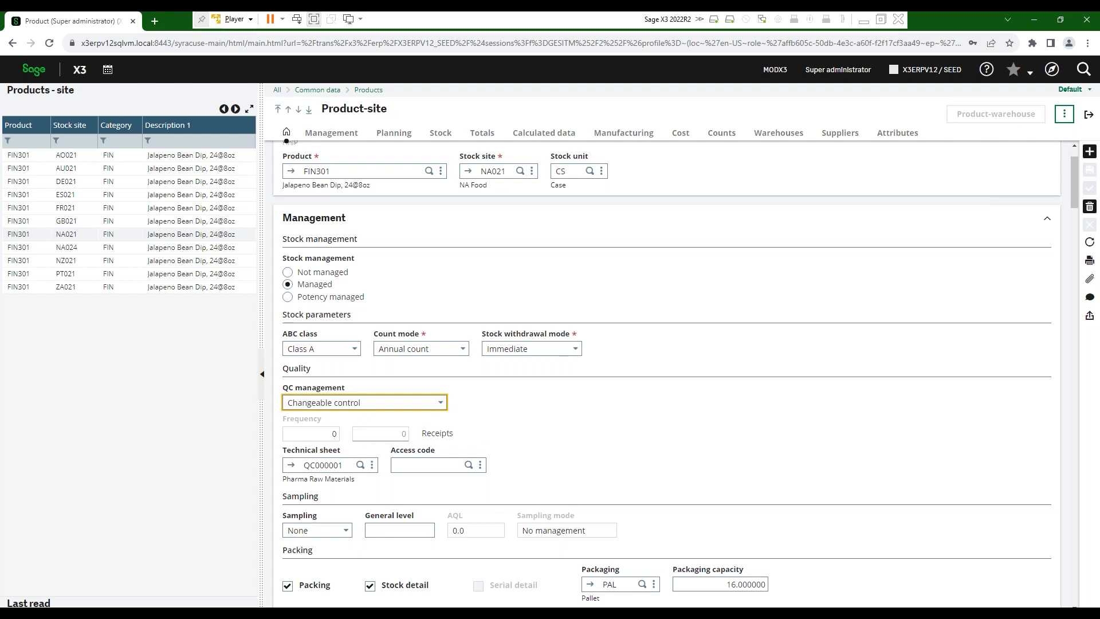
{"action": "left_click", "coordinate": [440, 404]}
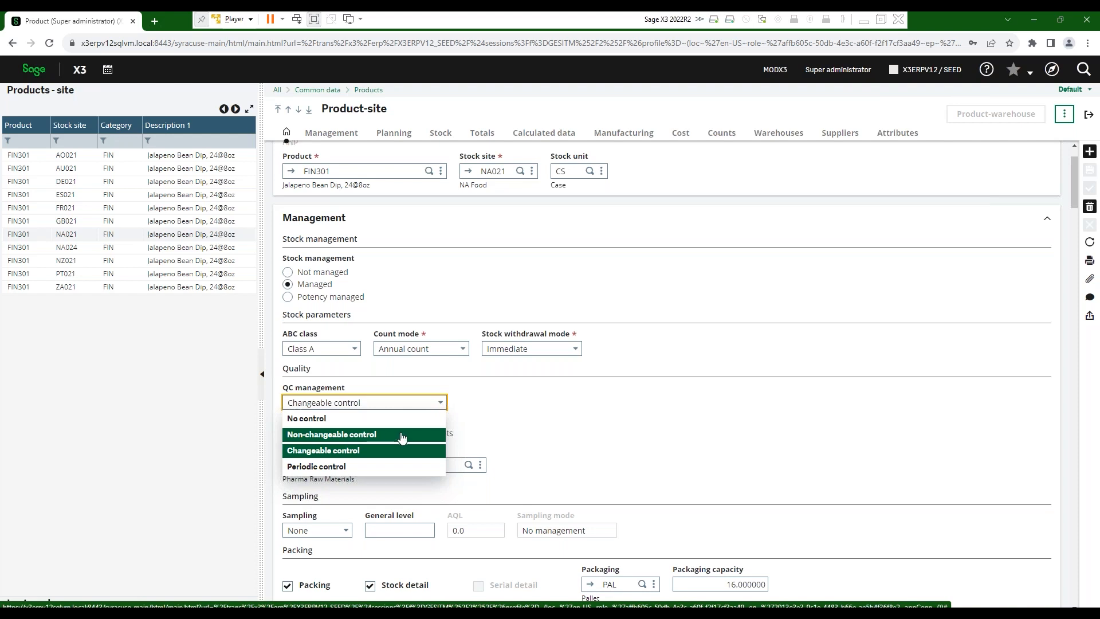
{"action": "left_click", "coordinate": [318, 467]}
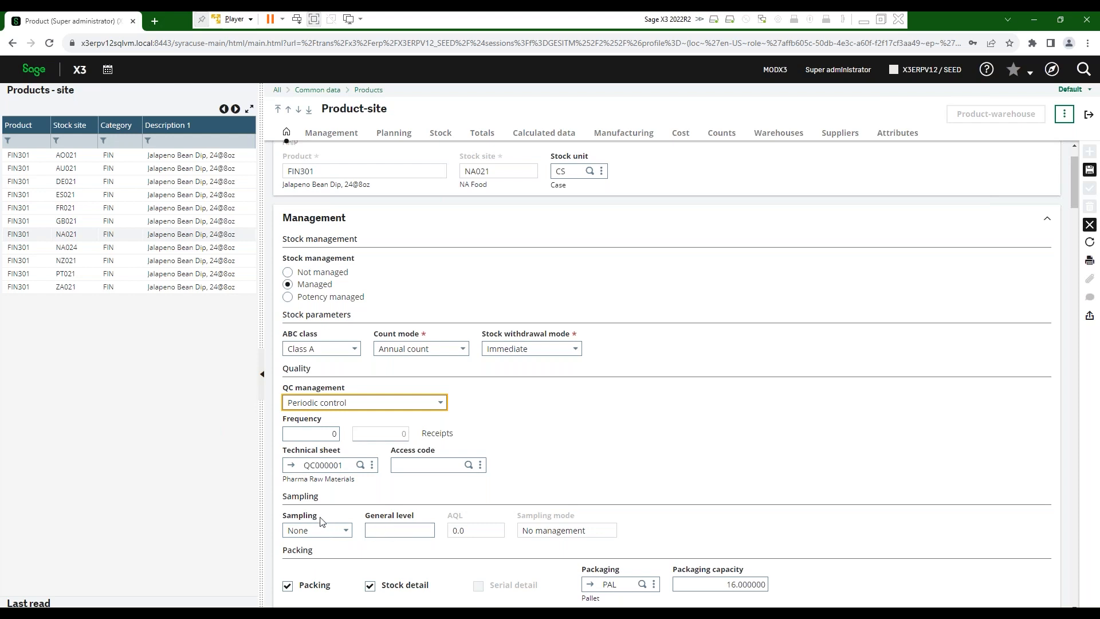
{"action": "left_click", "coordinate": [439, 404]}
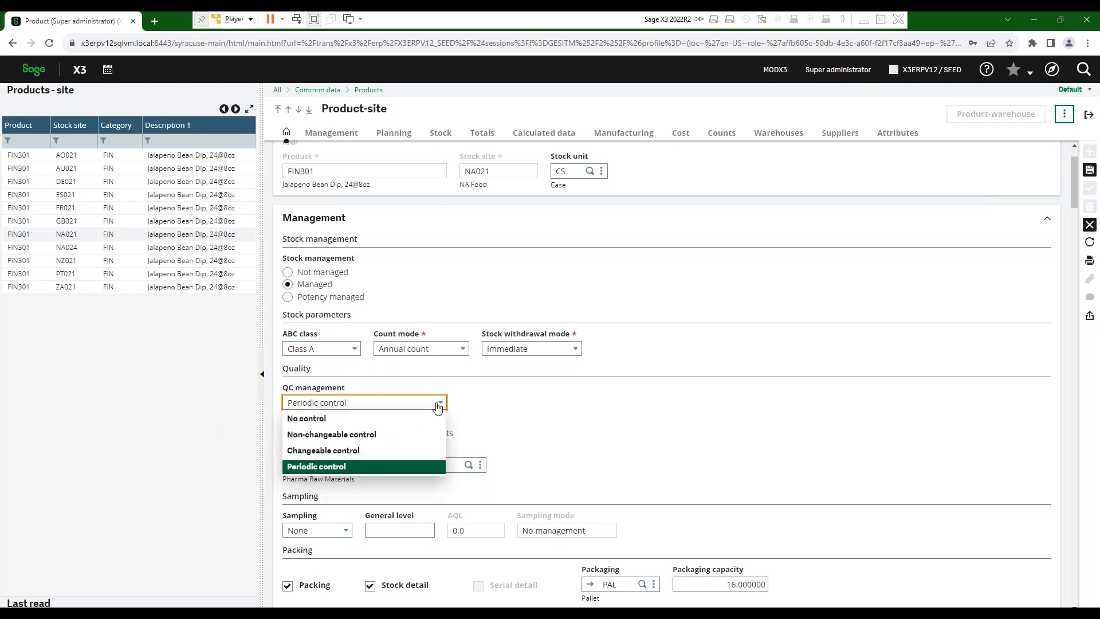
{"action": "left_click", "coordinate": [424, 434]}
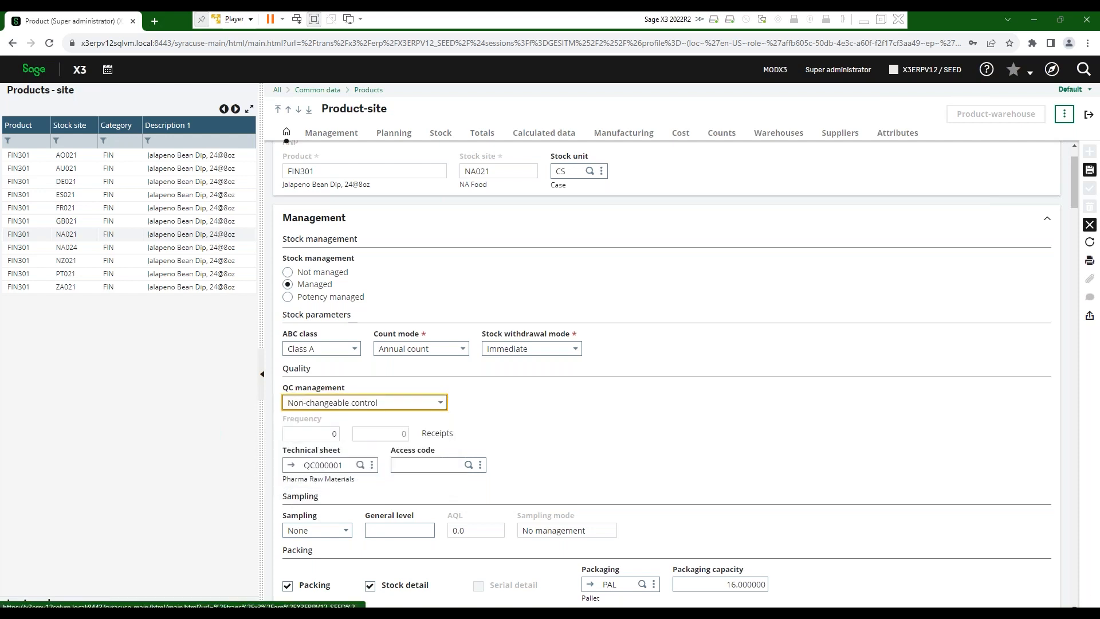
{"action": "left_click", "coordinate": [440, 405]}
{"action": "left_click", "coordinate": [344, 450]}
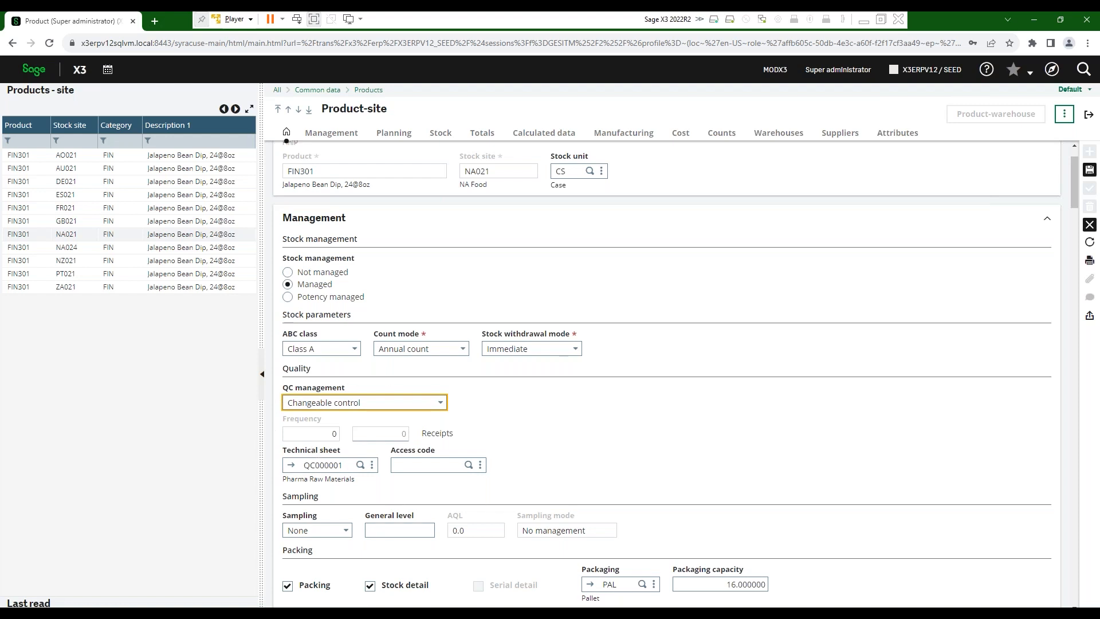
{"action": "left_click", "coordinate": [291, 465]}
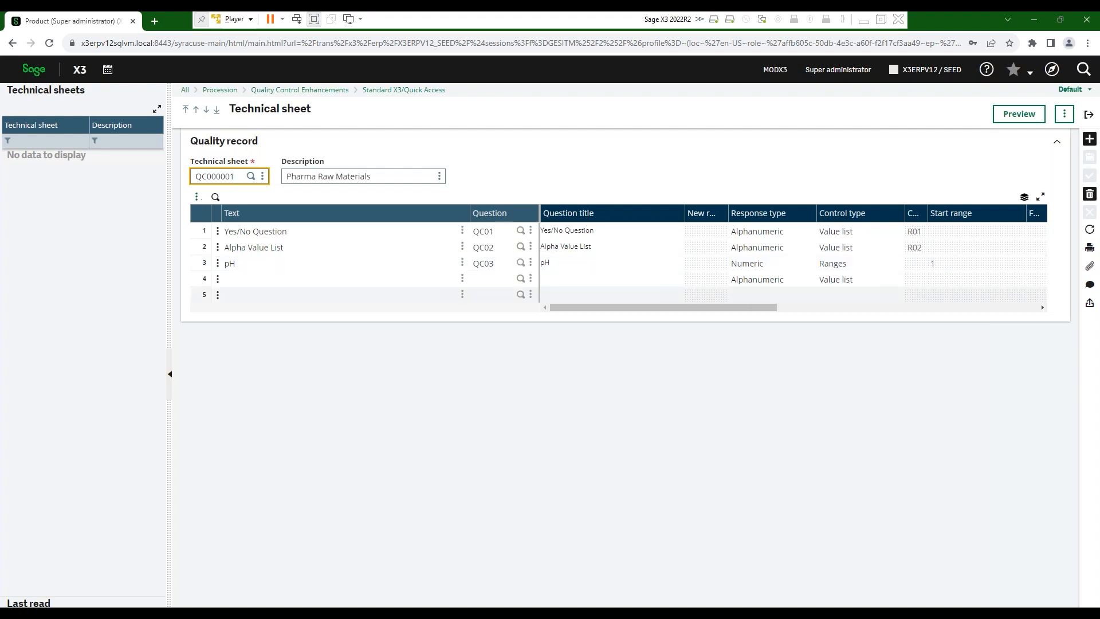
{"action": "left_click", "coordinate": [1089, 114]}
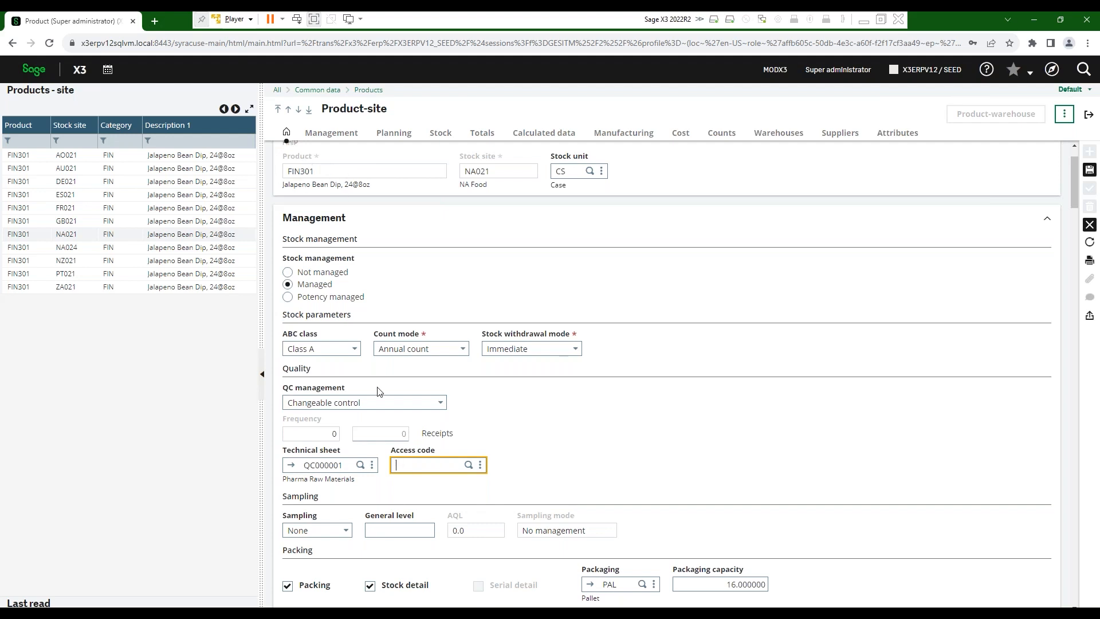
{"action": "scroll", "coordinate": [428, 502], "scroll_direction": "down", "scroll_amount": 4}
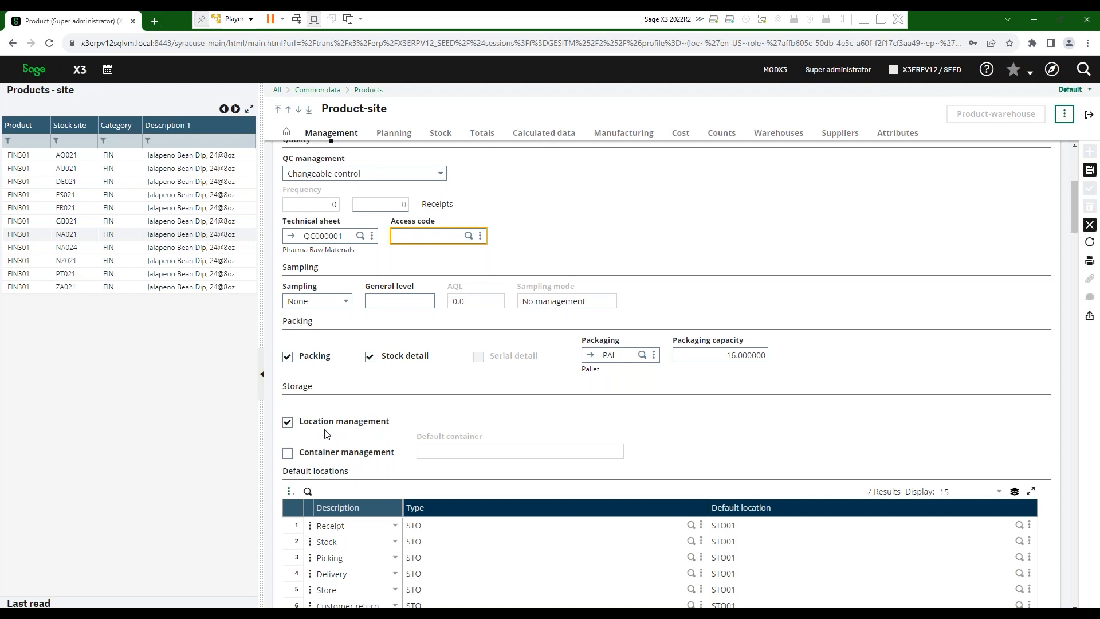
{"action": "scroll", "coordinate": [326, 542], "scroll_direction": "down", "scroll_amount": 2}
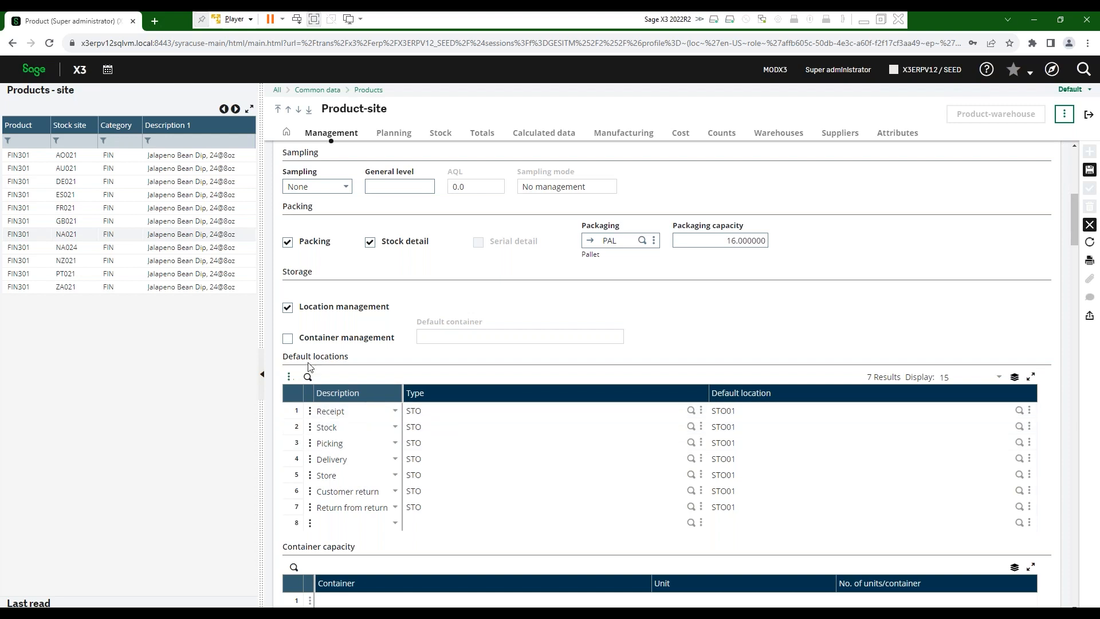
{"action": "scroll", "coordinate": [665, 373], "scroll_direction": "down", "scroll_amount": 2}
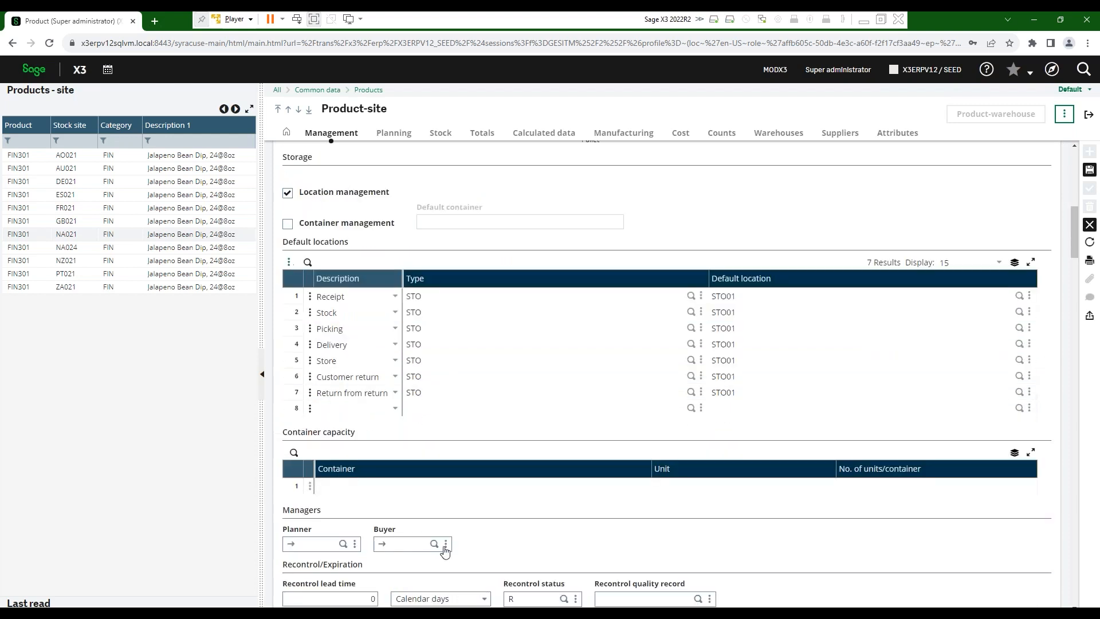
{"action": "scroll", "coordinate": [478, 513], "scroll_direction": "down", "scroll_amount": 2}
{"action": "scroll", "coordinate": [478, 510], "scroll_direction": "down", "scroll_amount": 1}
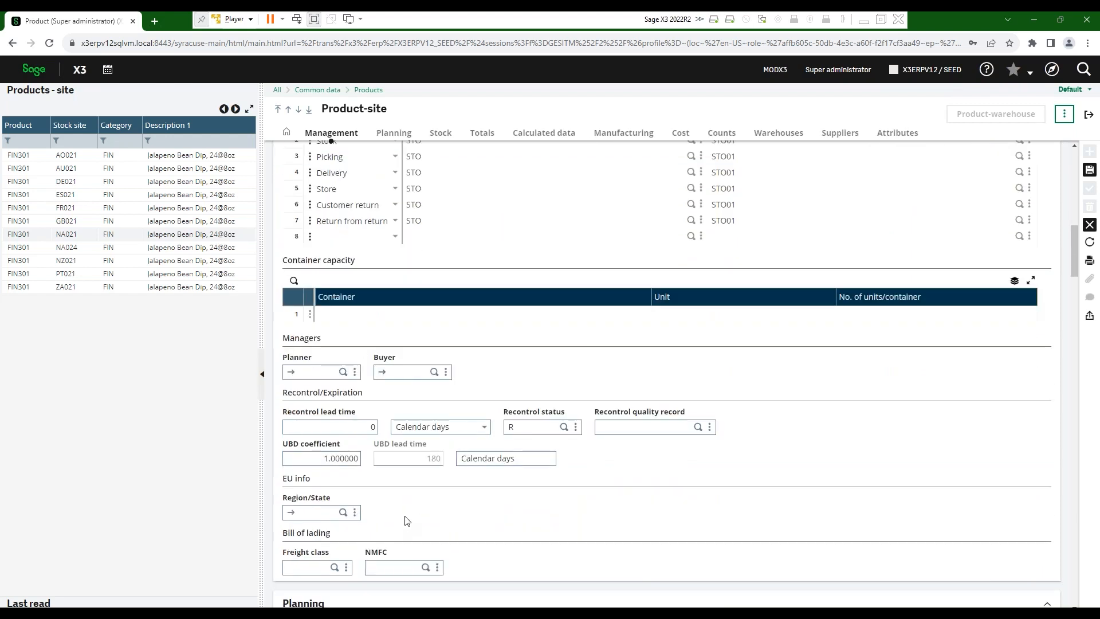
{"action": "scroll", "coordinate": [406, 520], "scroll_direction": "down", "scroll_amount": 6}
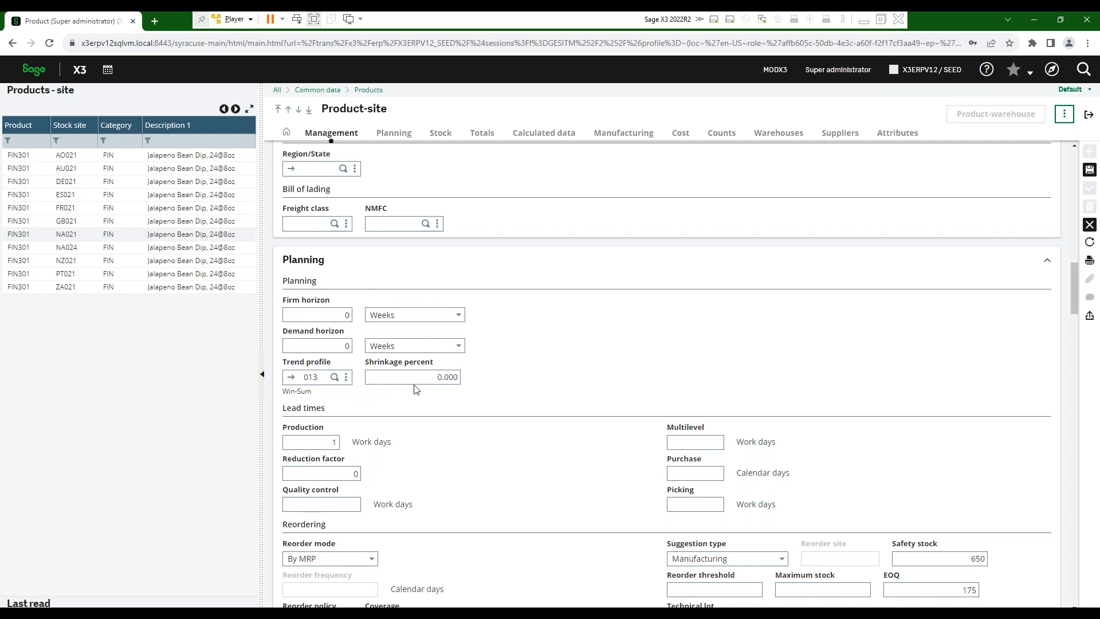
{"action": "scroll", "coordinate": [433, 425], "scroll_direction": "down", "scroll_amount": 2}
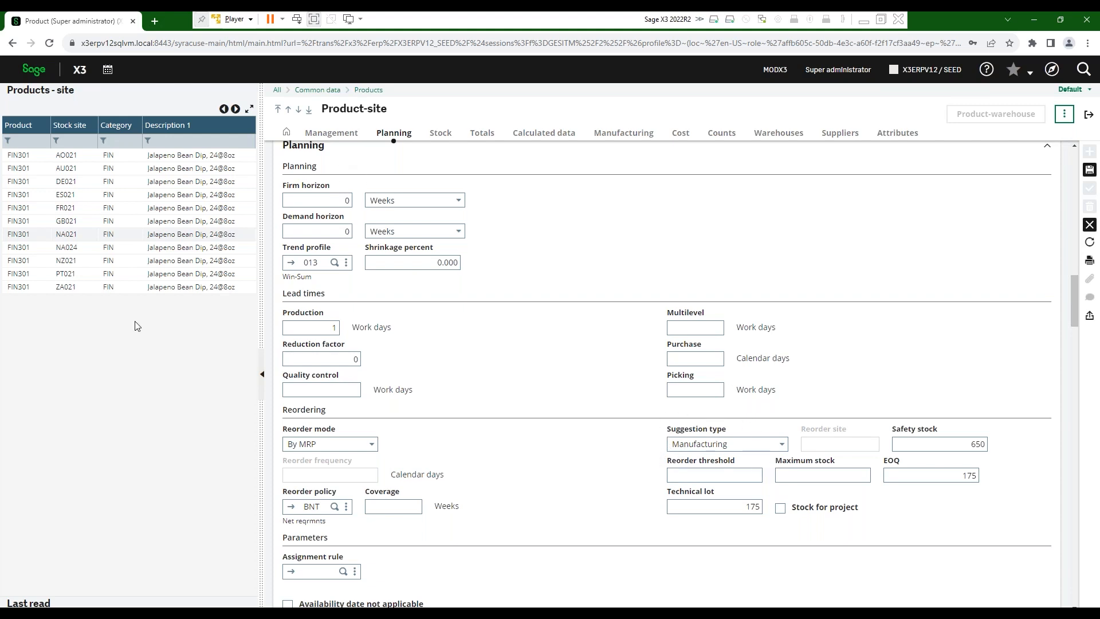
{"action": "left_click", "coordinate": [68, 252]}
{"action": "left_click", "coordinate": [618, 223]}
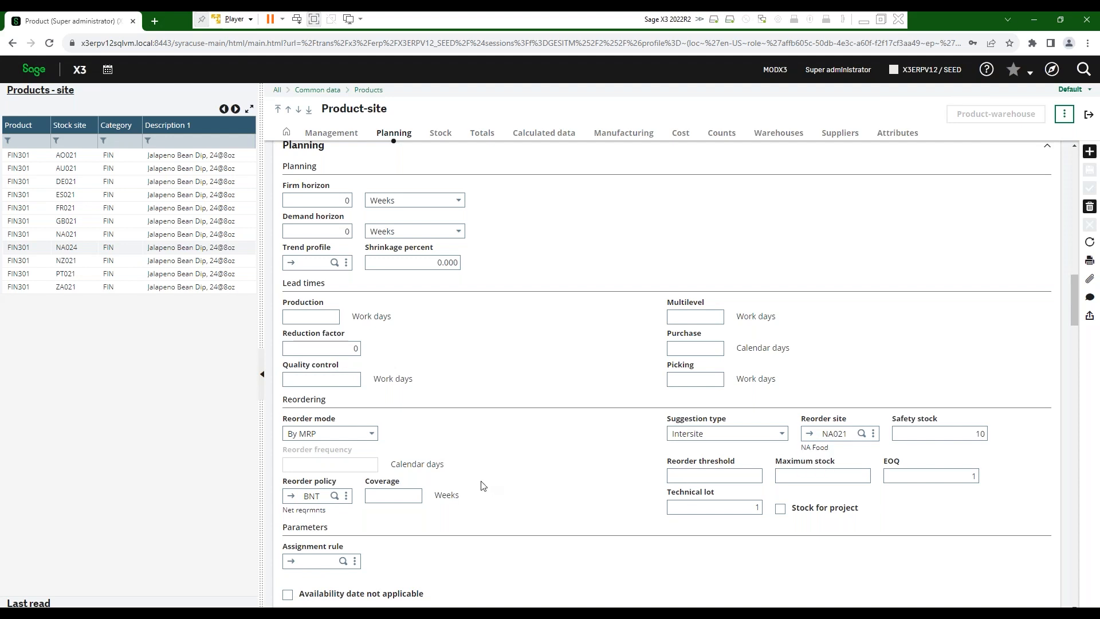
{"action": "left_click", "coordinate": [67, 235]}
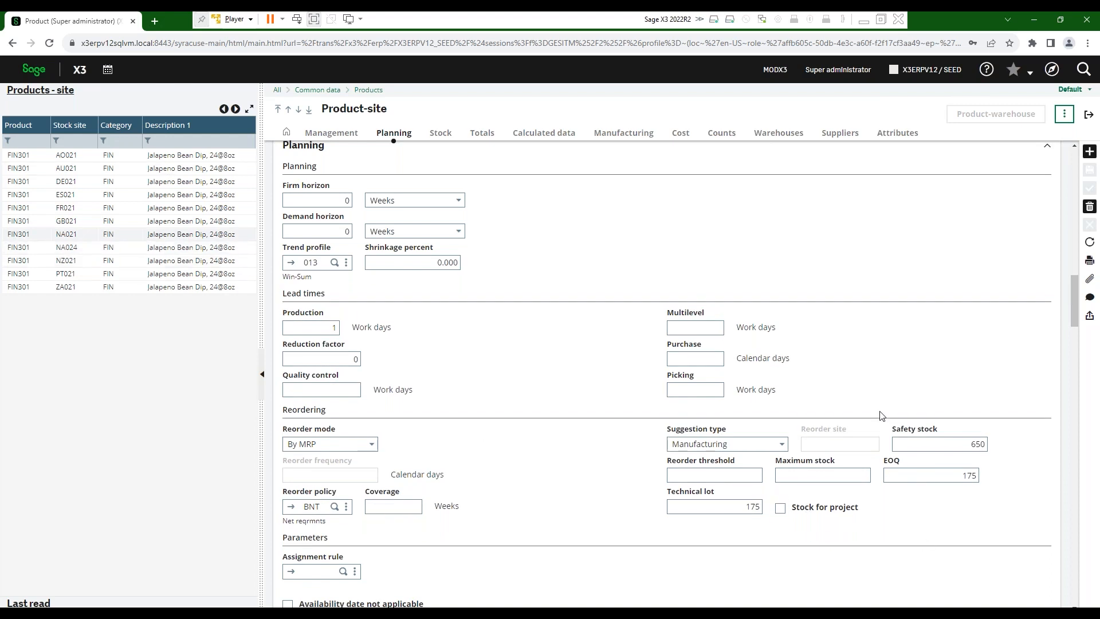
{"action": "left_click", "coordinate": [983, 444]}
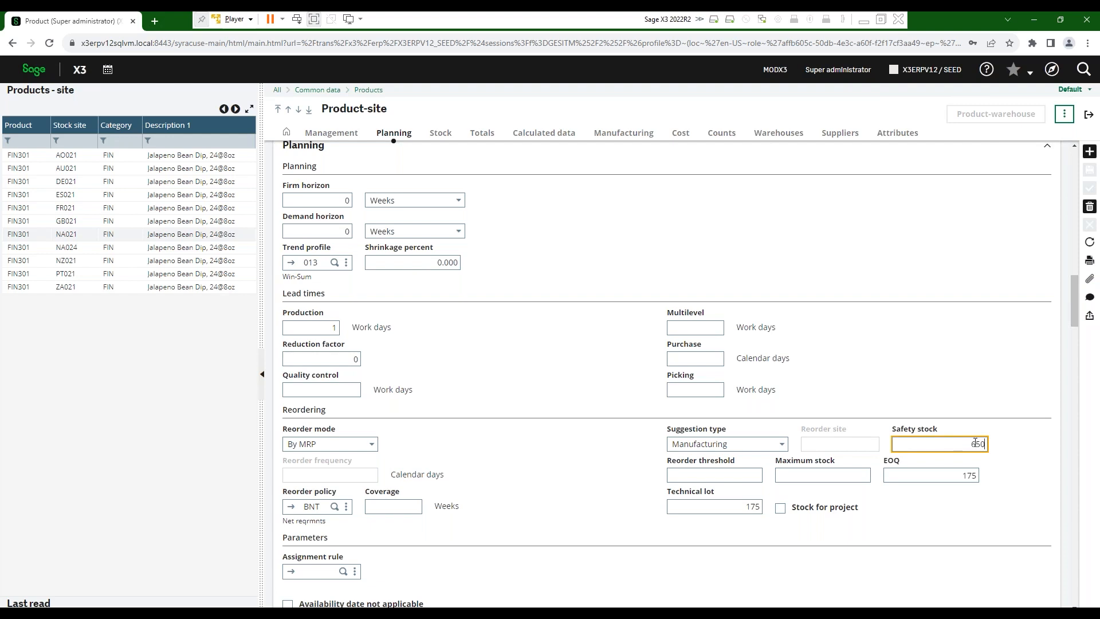
{"action": "left_click", "coordinate": [762, 474]}
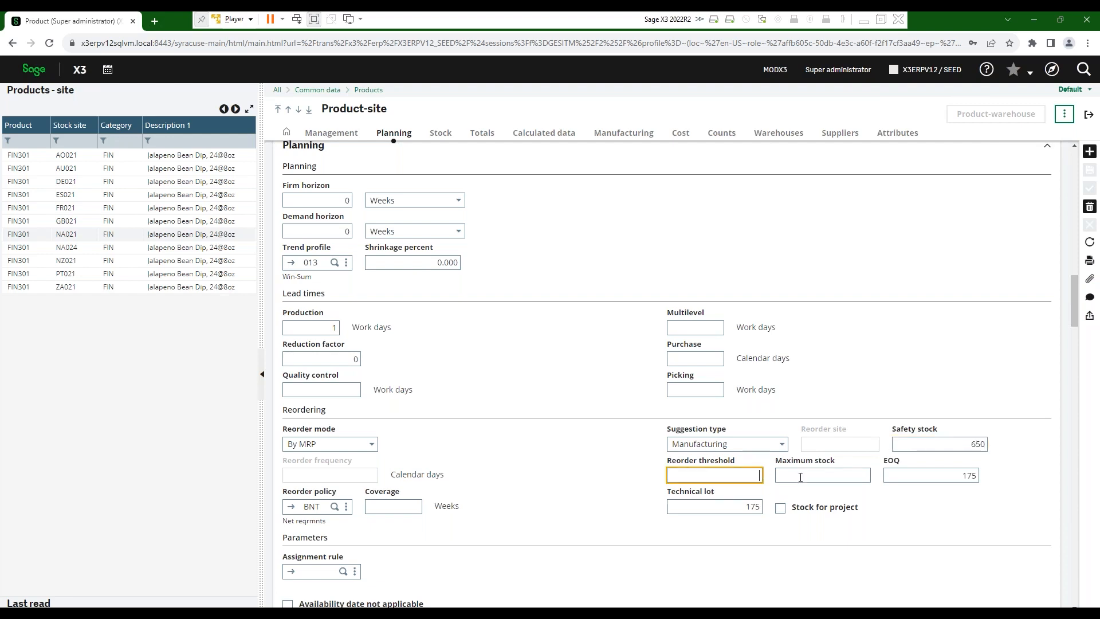
{"action": "key", "text": "Tab"}
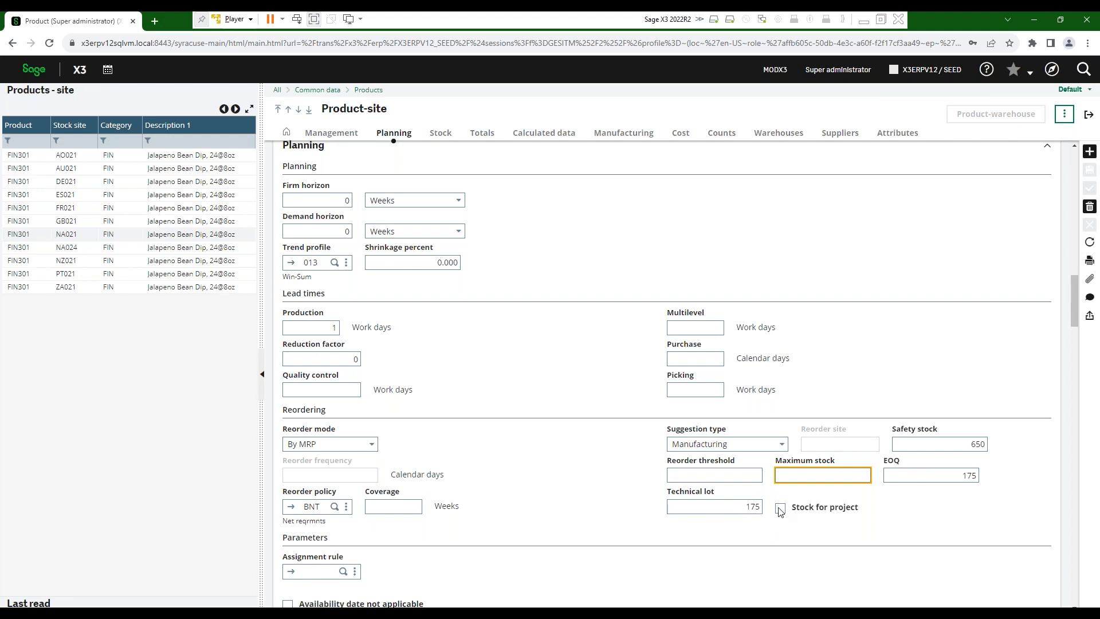
- Scroll to the Cost section showing average cost 15.9127 and standard cost 16.0203
{"action": "scroll", "coordinate": [499, 562], "scroll_direction": "down", "scroll_amount": 2}
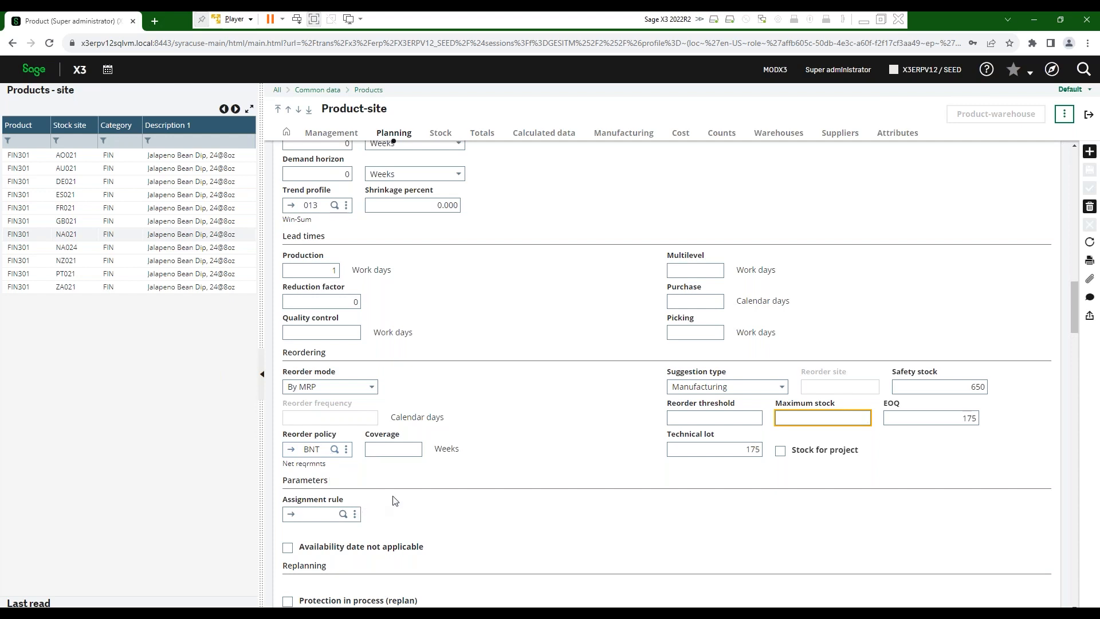
{"action": "scroll", "coordinate": [427, 453], "scroll_direction": "down", "scroll_amount": 15}
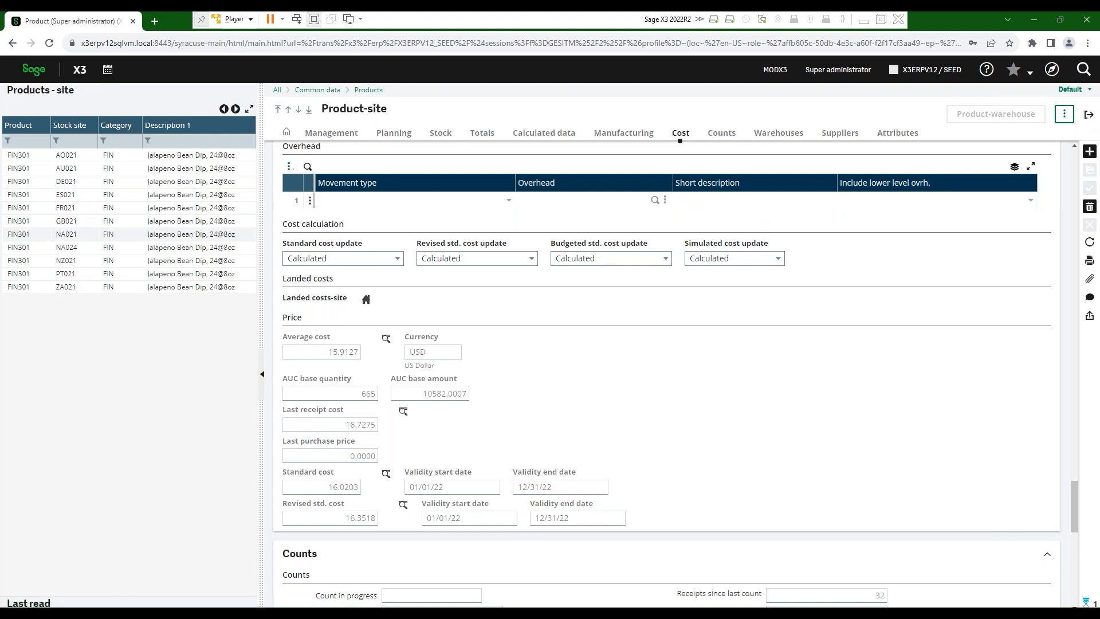
- Return to product FIN301 and open its manufacturing BOM code 40, base quantity 66
{"action": "left_click", "coordinate": [331, 133]}
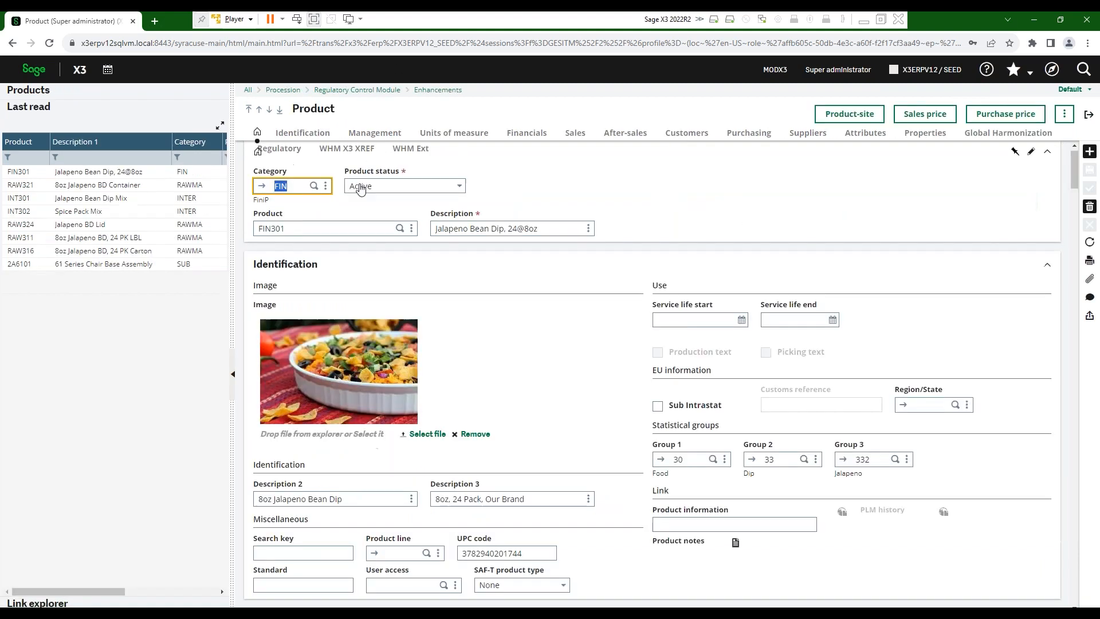
{"action": "left_click", "coordinate": [1064, 114]}
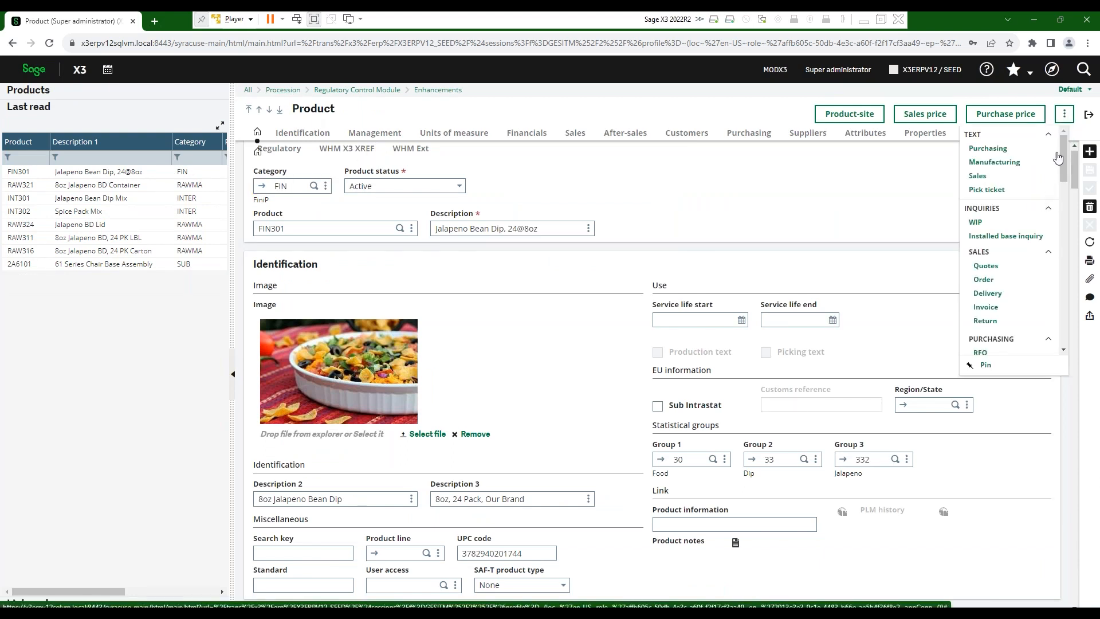
{"action": "left_click_drag", "start_coordinate": [1065, 157], "coordinate": [1059, 246]}
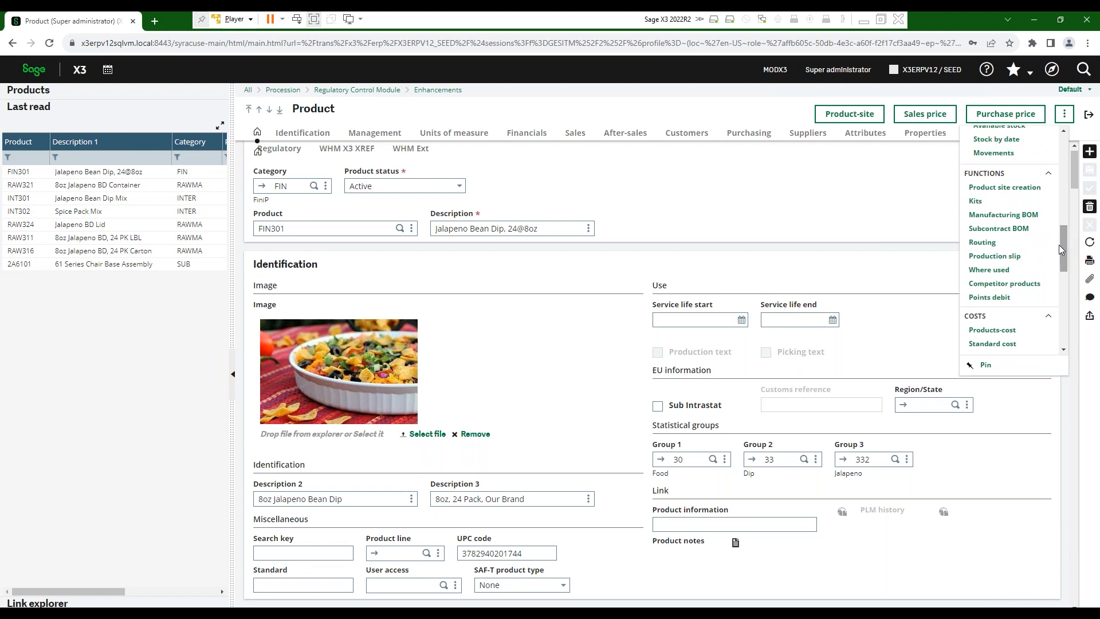
{"action": "left_click", "coordinate": [997, 218]}
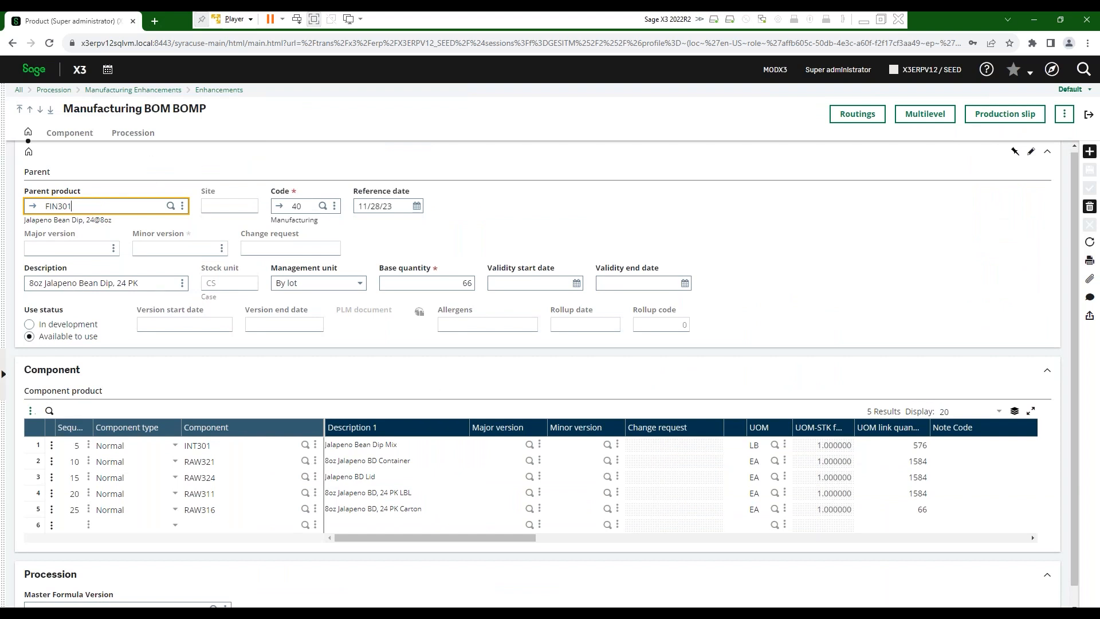
- Open the Sage logo's home page link in a new tab and switch to it
{"action": "left_click", "coordinate": [5, 385]}
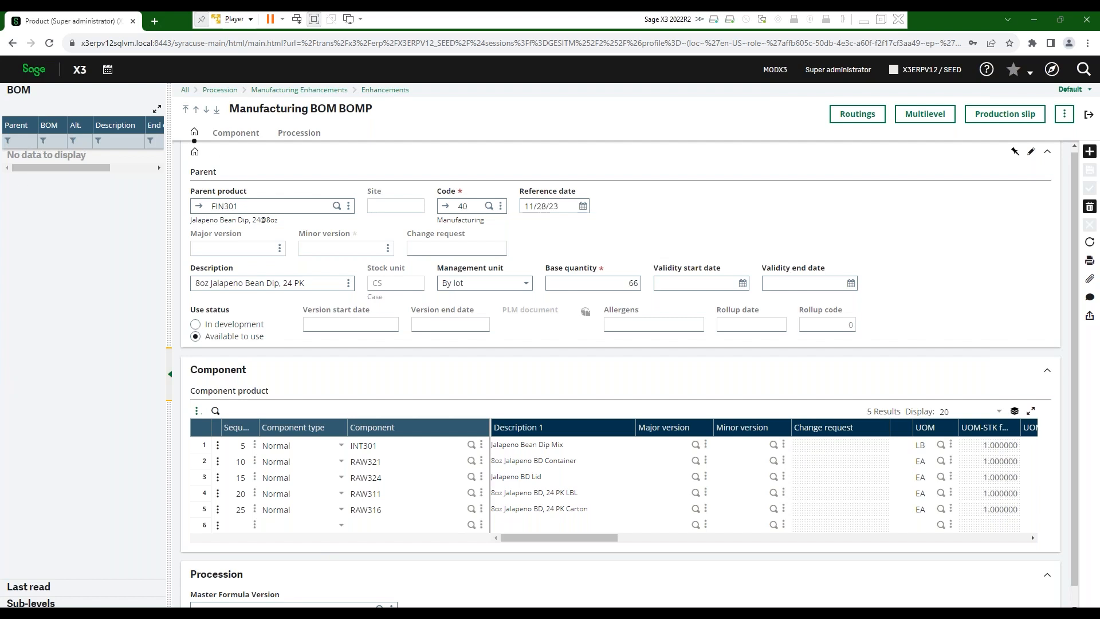
{"action": "right_click", "coordinate": [28, 71]}
{"action": "left_click", "coordinate": [66, 83]}
{"action": "left_click", "coordinate": [159, 21]}
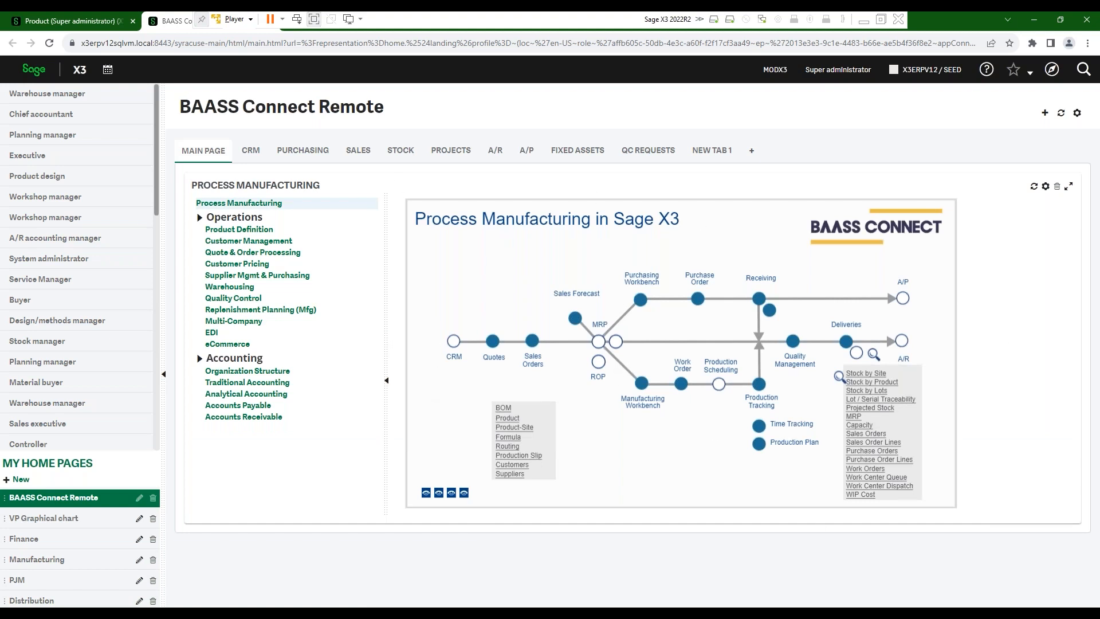
- Open BOM from the home page process map, then close that extra tab and leave it
{"action": "left_click", "coordinate": [504, 408]}
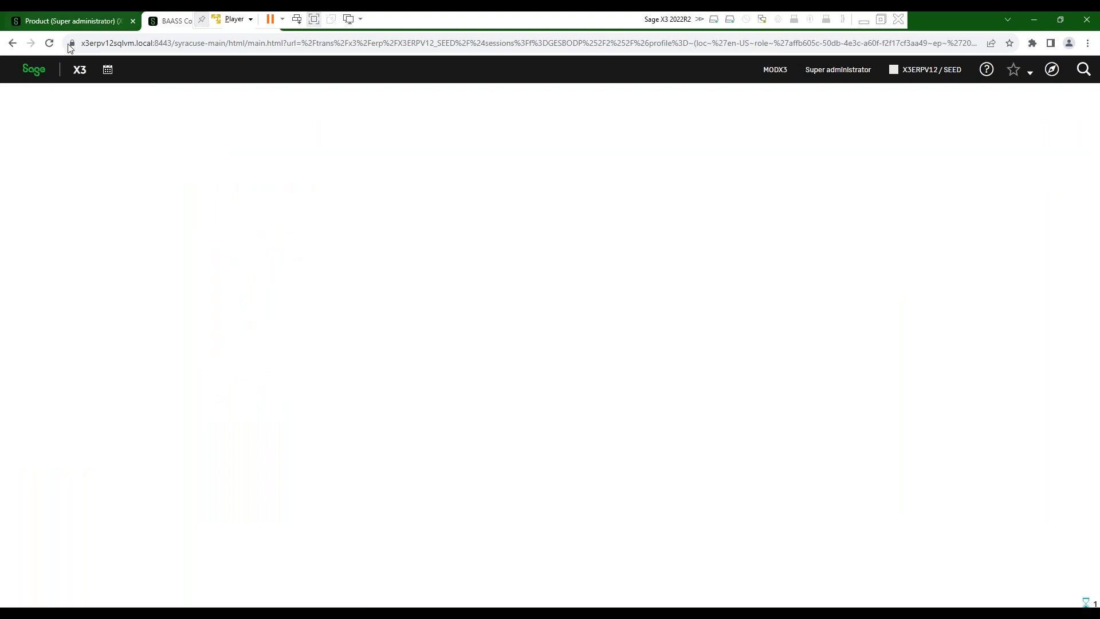
{"action": "left_click_drag", "start_coordinate": [174, 21], "coordinate": [57, 21]}
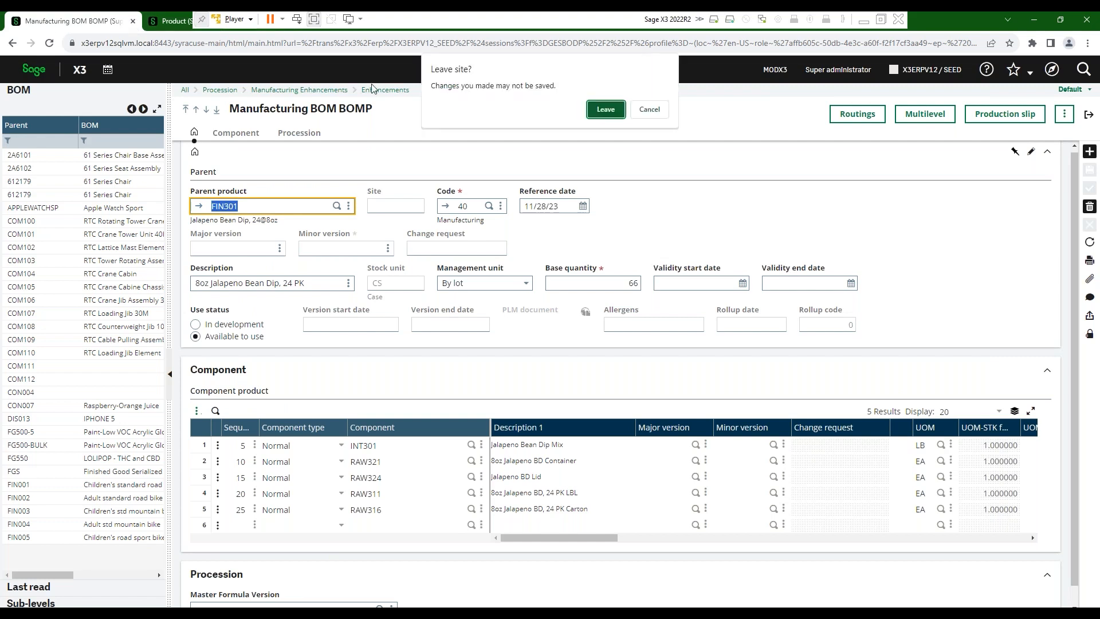
{"action": "left_click", "coordinate": [622, 112]}
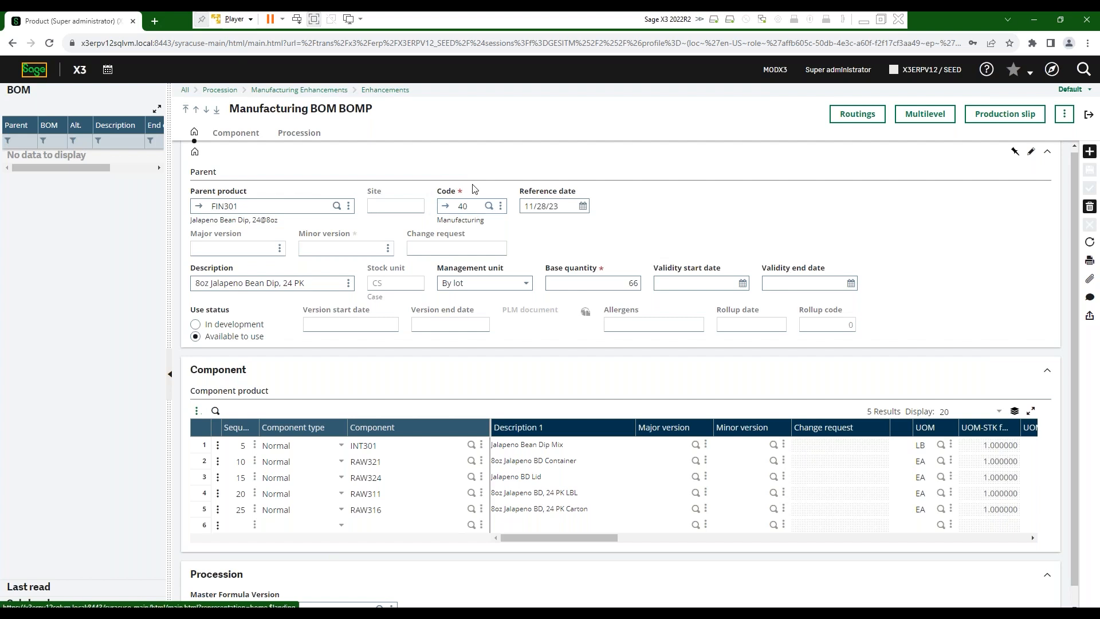
{"action": "left_click", "coordinate": [445, 206]}
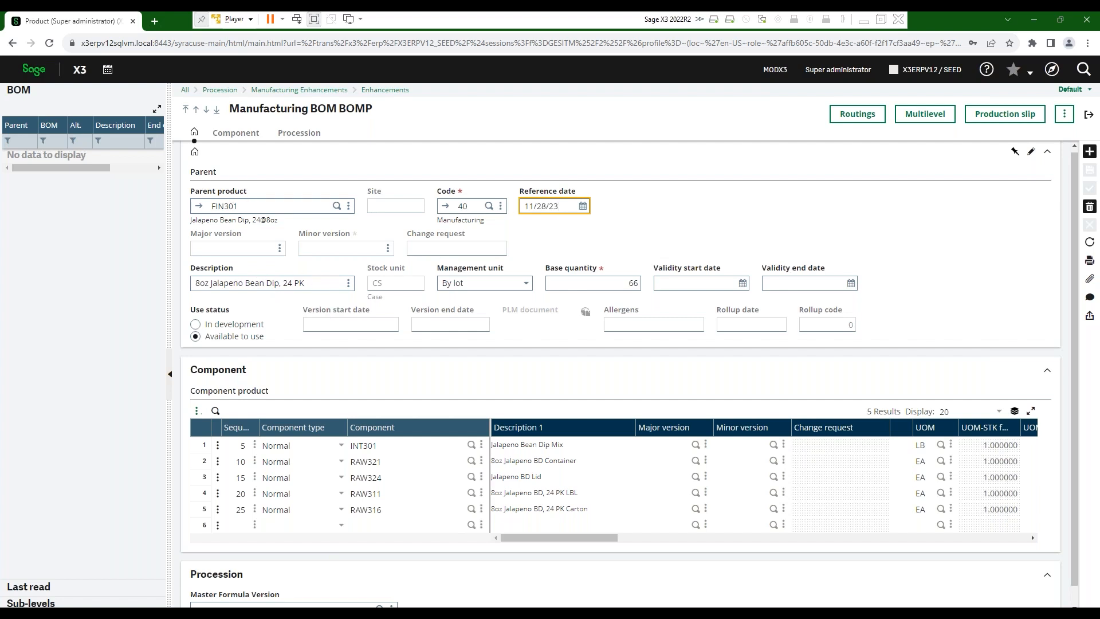
- Check the management unit options on FIN301's BOM code 40 and keep By lot
{"action": "left_click", "coordinate": [526, 283]}
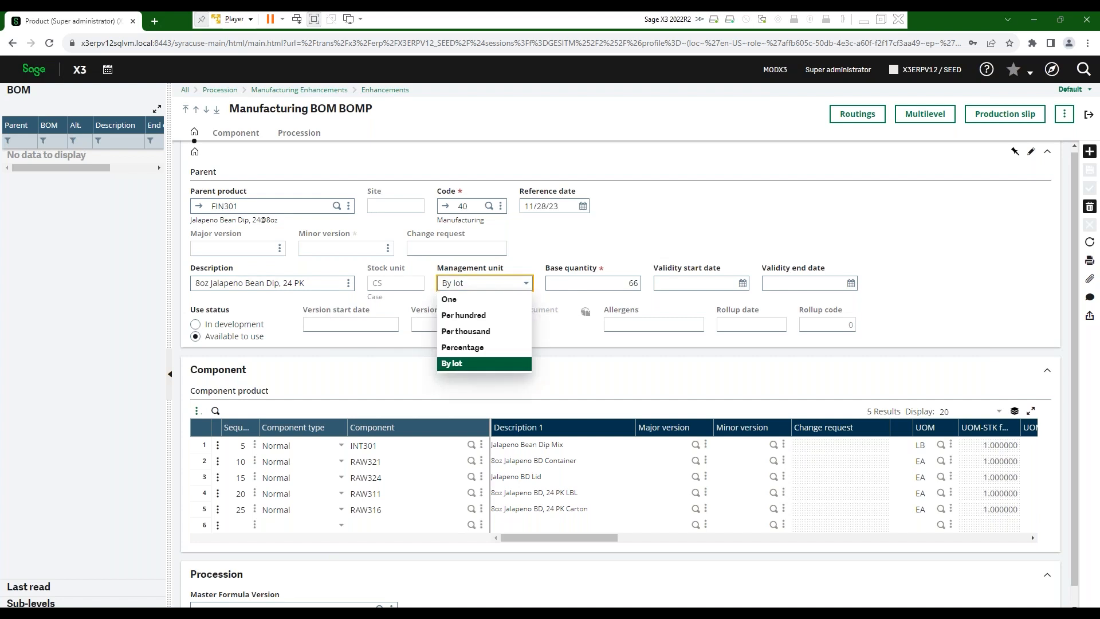
{"action": "left_click", "coordinate": [300, 236]}
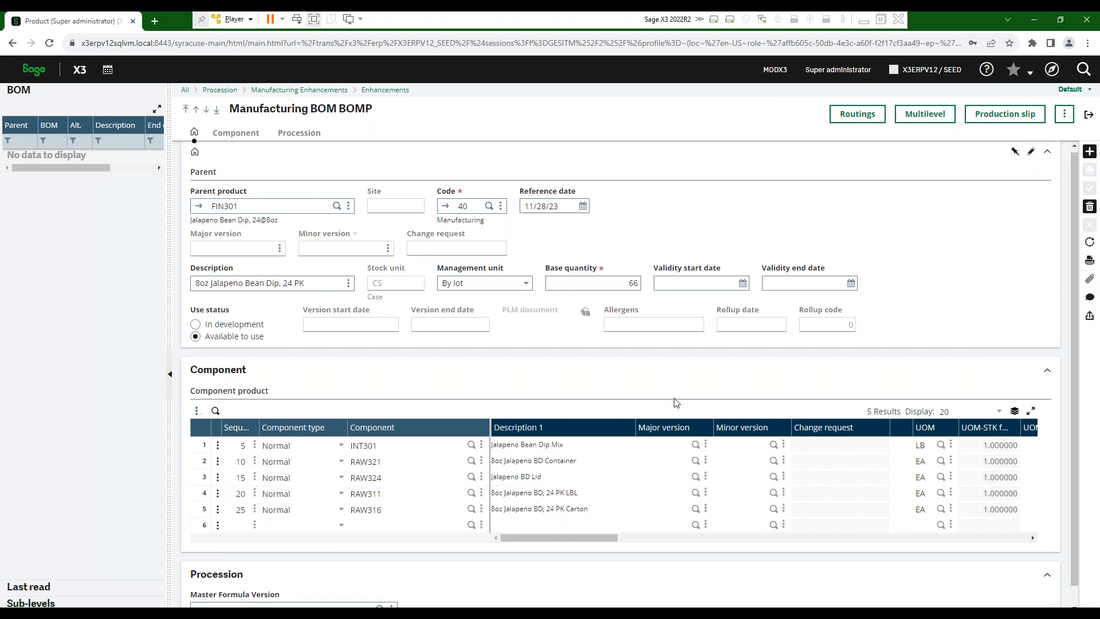
{"action": "left_click_drag", "start_coordinate": [593, 538], "coordinate": [684, 552]}
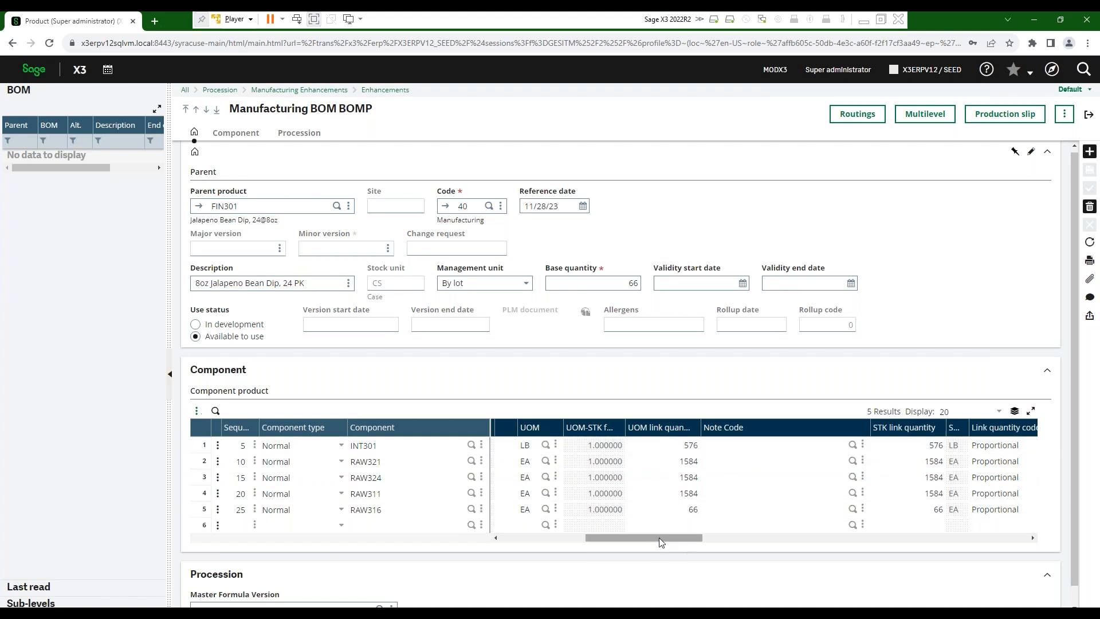
{"action": "left_click_drag", "start_coordinate": [659, 538], "coordinate": [508, 538]}
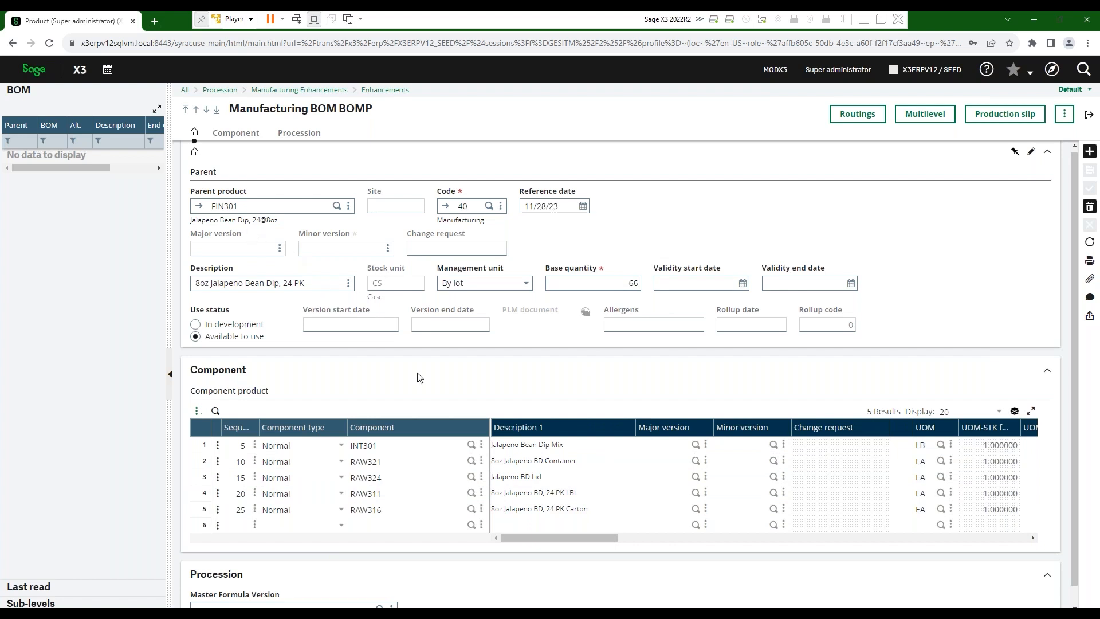
{"action": "left_click_drag", "start_coordinate": [606, 543], "coordinate": [516, 562]}
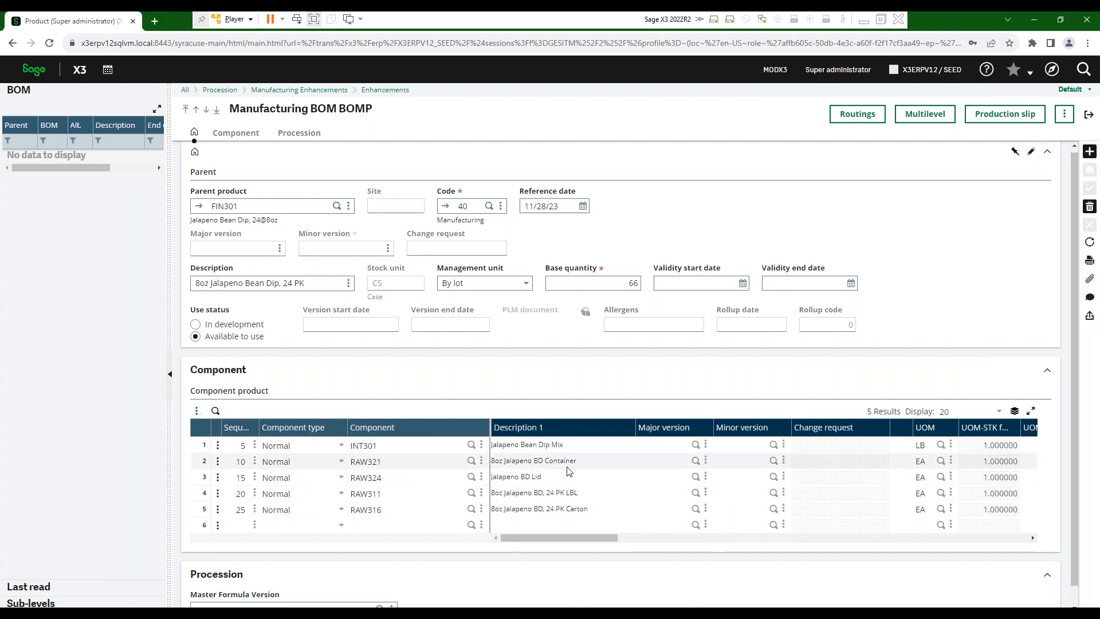
{"action": "left_click_drag", "start_coordinate": [576, 538], "coordinate": [685, 554]}
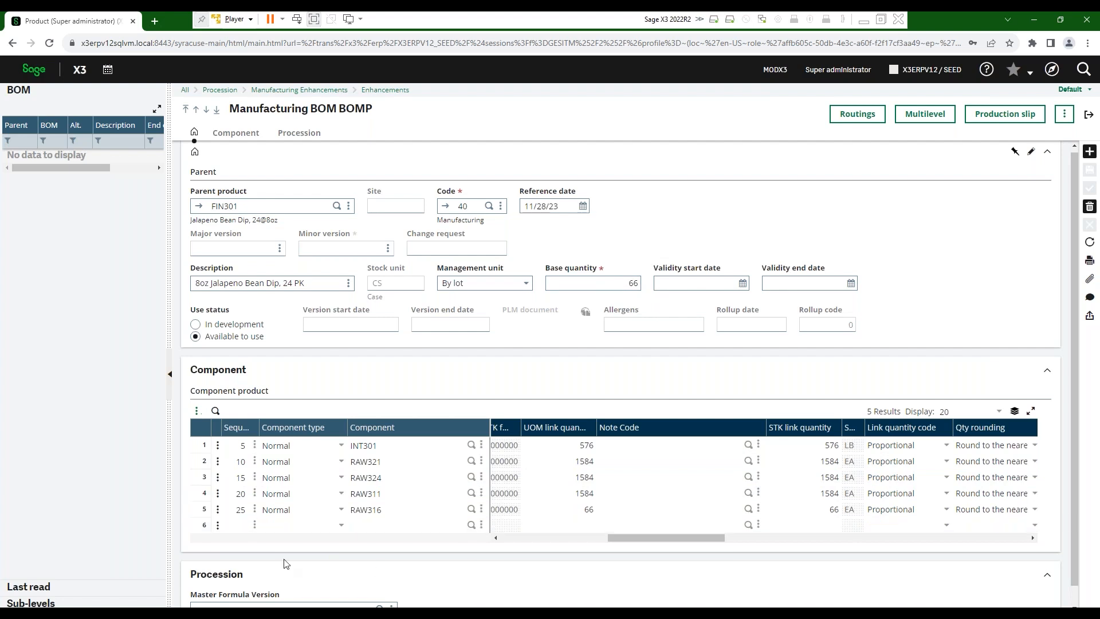
{"action": "left_click_drag", "start_coordinate": [638, 537], "coordinate": [707, 553]}
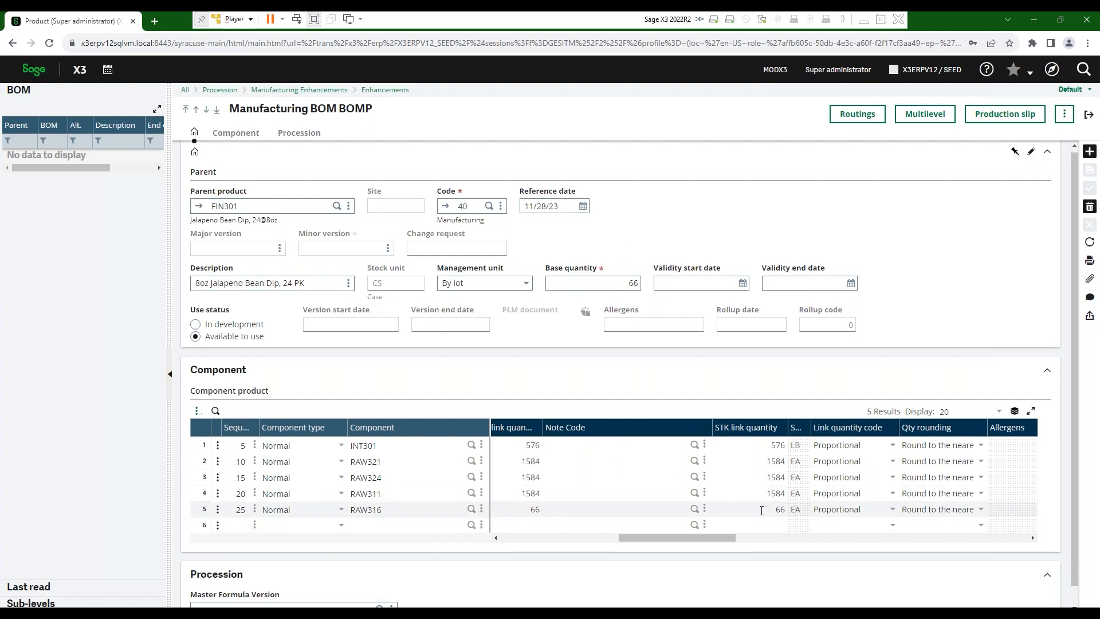
{"action": "left_click_drag", "start_coordinate": [719, 539], "coordinate": [759, 539]}
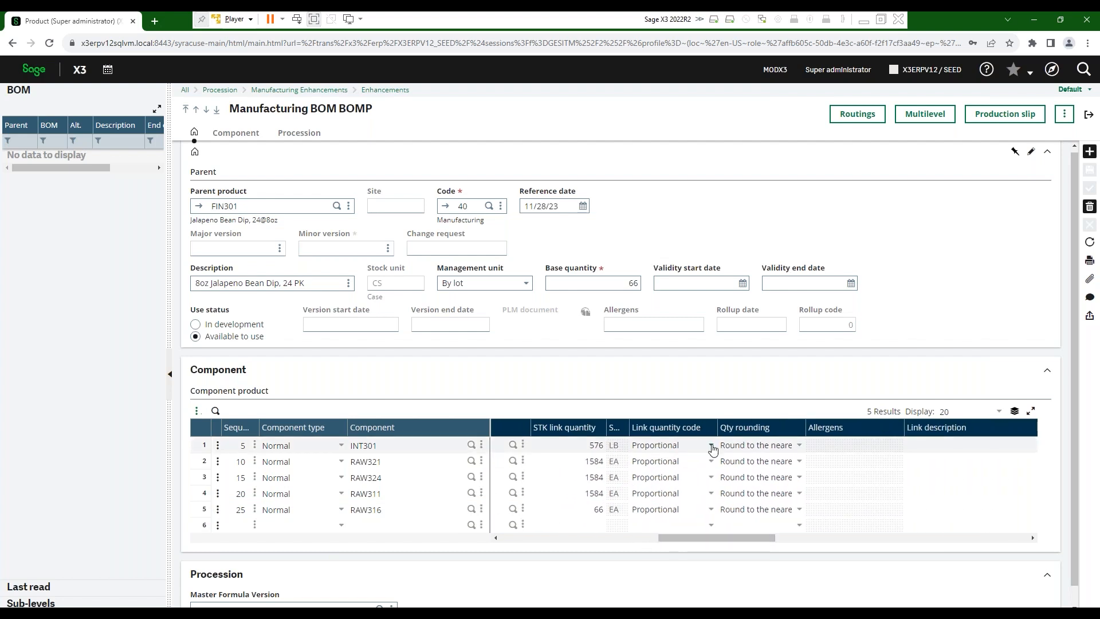
- Keep Proportional as INT301's link quantity code and scroll the component grid right
{"action": "left_click", "coordinate": [710, 445]}
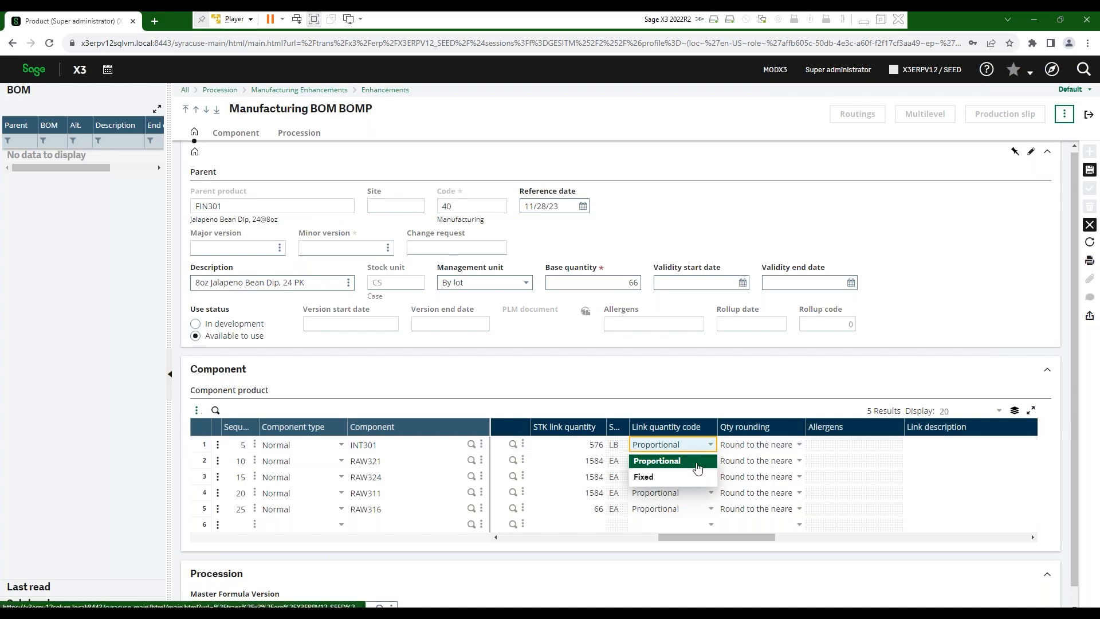
{"action": "left_click", "coordinate": [660, 465]}
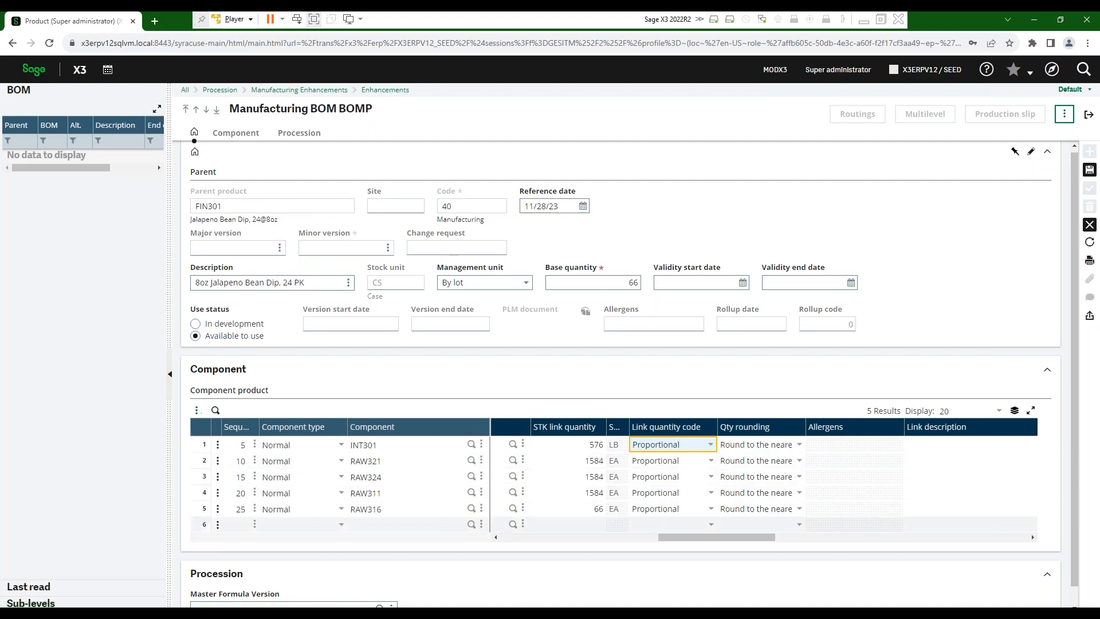
{"action": "left_click_drag", "start_coordinate": [709, 540], "coordinate": [747, 537]}
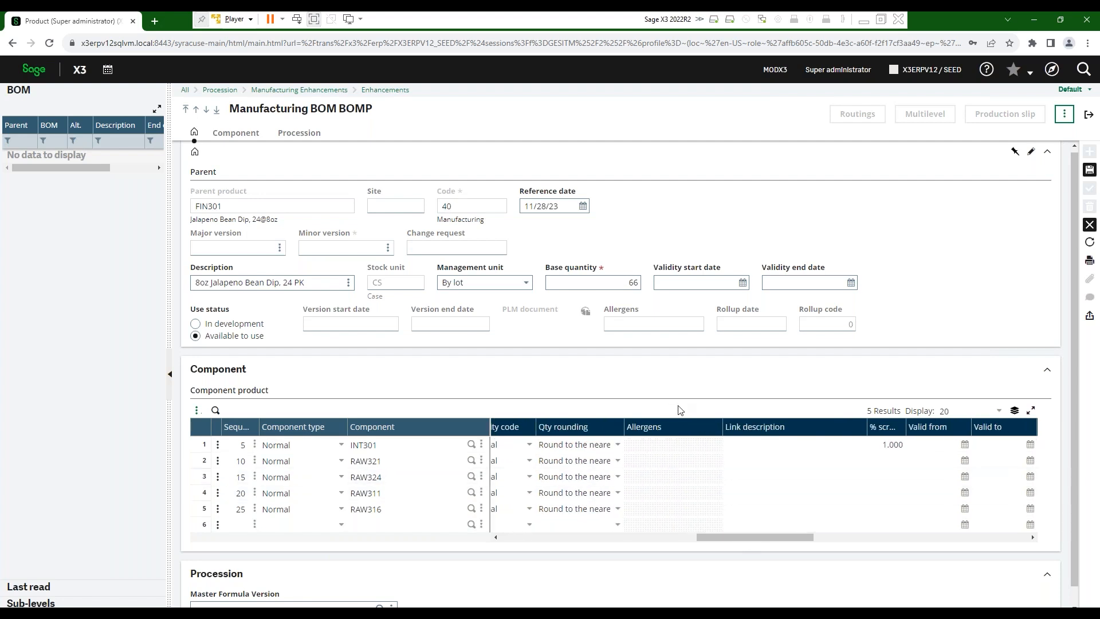
- Widen the % scrap column to show its full heading, then scroll across the remaining columns
{"action": "mouse_move", "coordinate": [745, 543]}
{"action": "left_mouse_down"}
{"action": "mouse_move", "coordinate": [775, 541]}
{"action": "mouse_move", "coordinate": [746, 542]}
{"action": "left_mouse_up"}
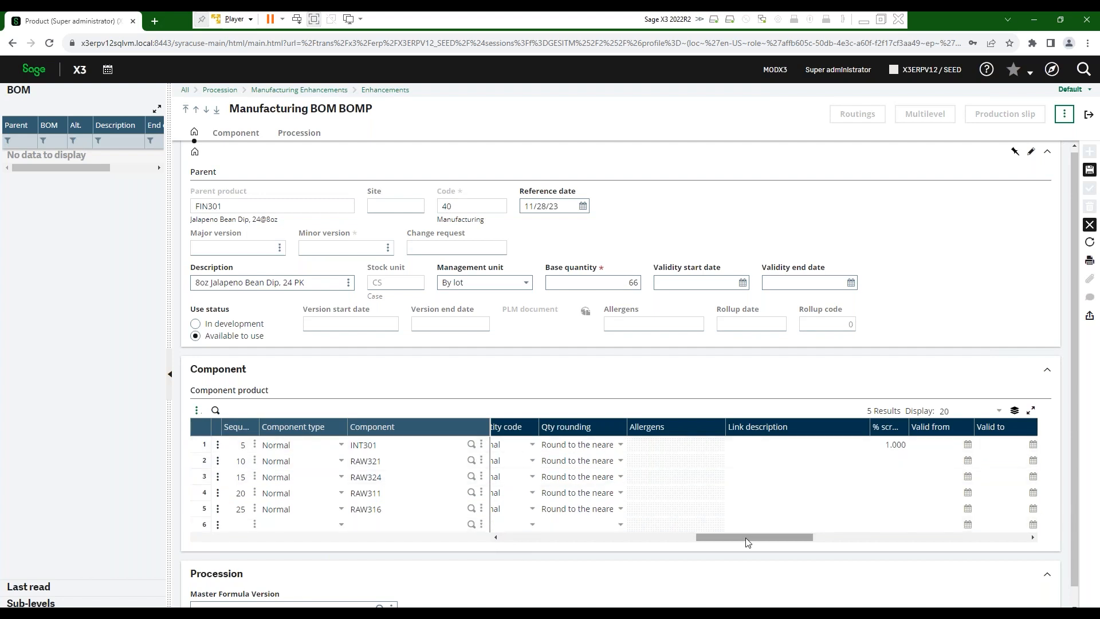
{"action": "left_click_drag", "start_coordinate": [751, 541], "coordinate": [784, 540]}
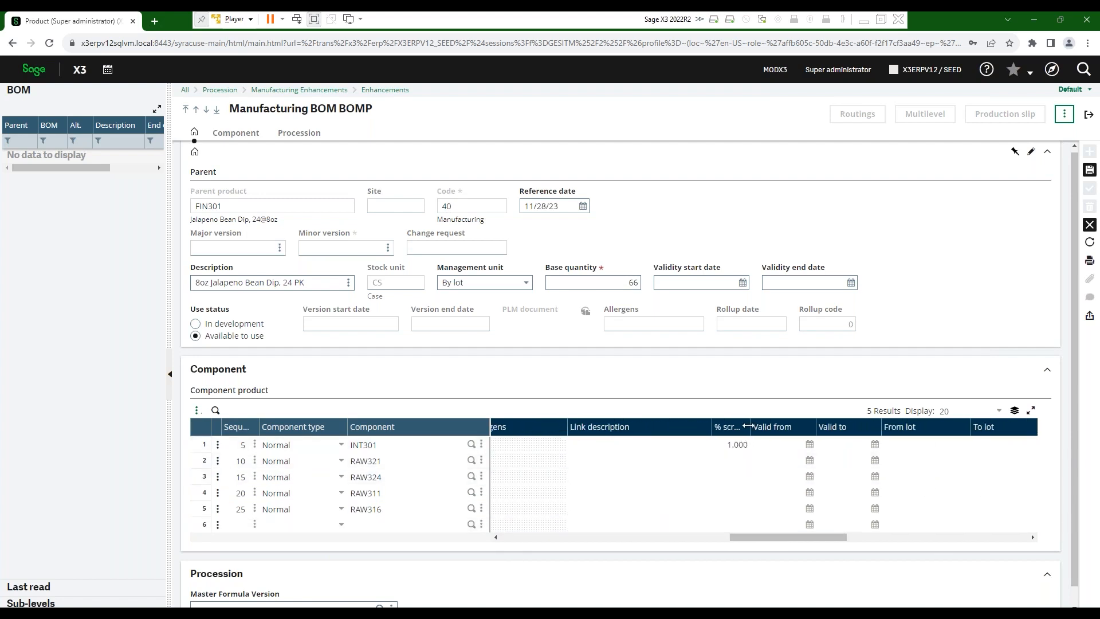
{"action": "left_click_drag", "start_coordinate": [749, 424], "coordinate": [771, 431]}
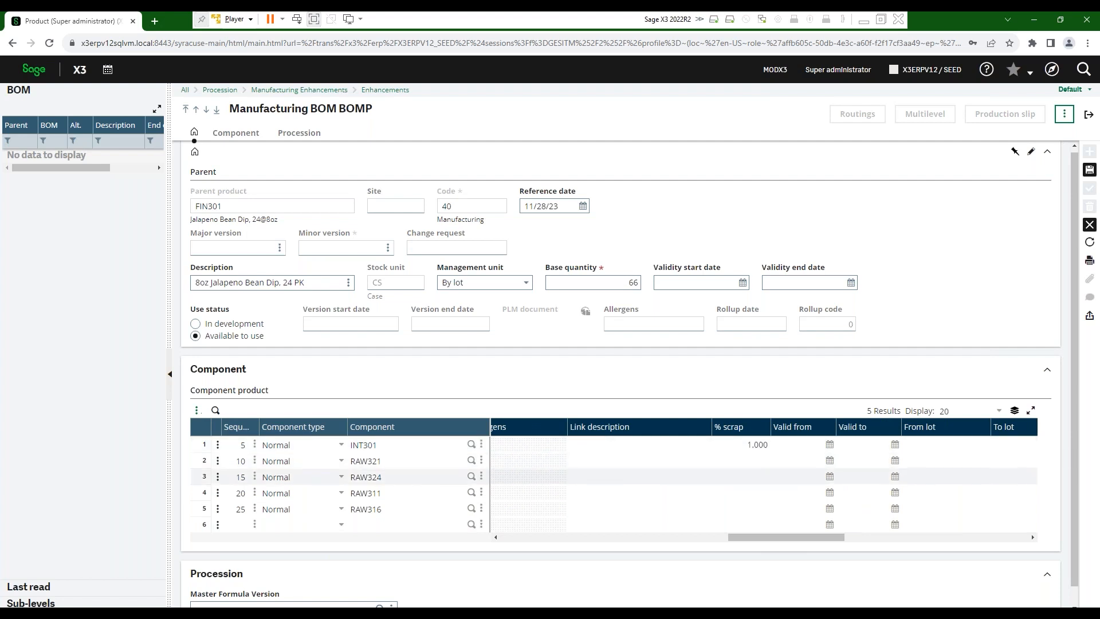
{"action": "left_click_drag", "start_coordinate": [810, 542], "coordinate": [867, 542]}
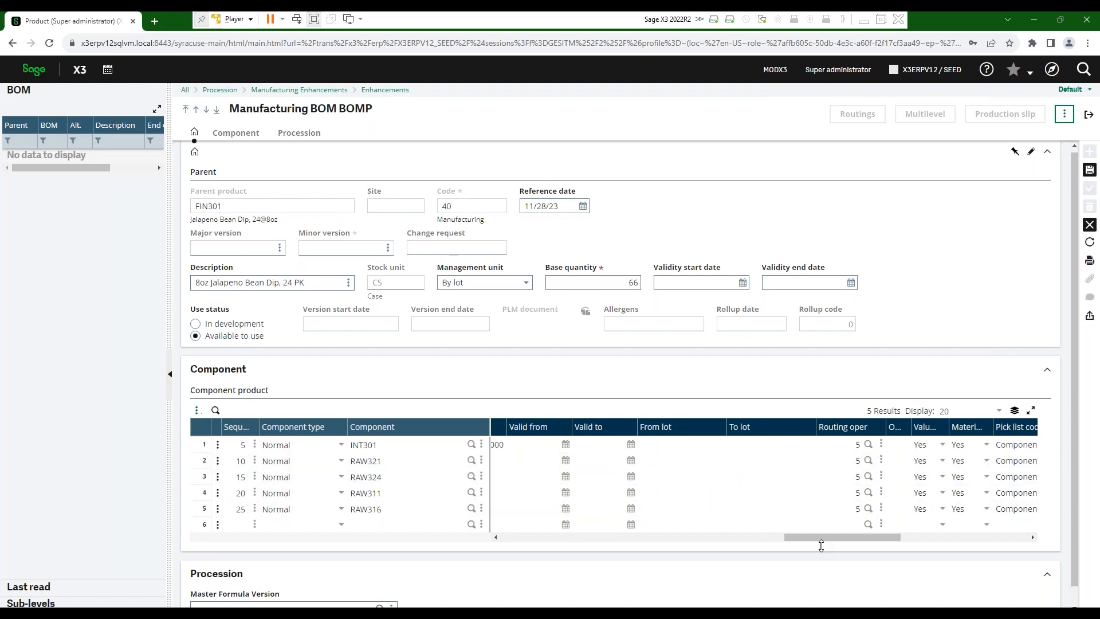
{"action": "left_click_drag", "start_coordinate": [827, 543], "coordinate": [394, 553]}
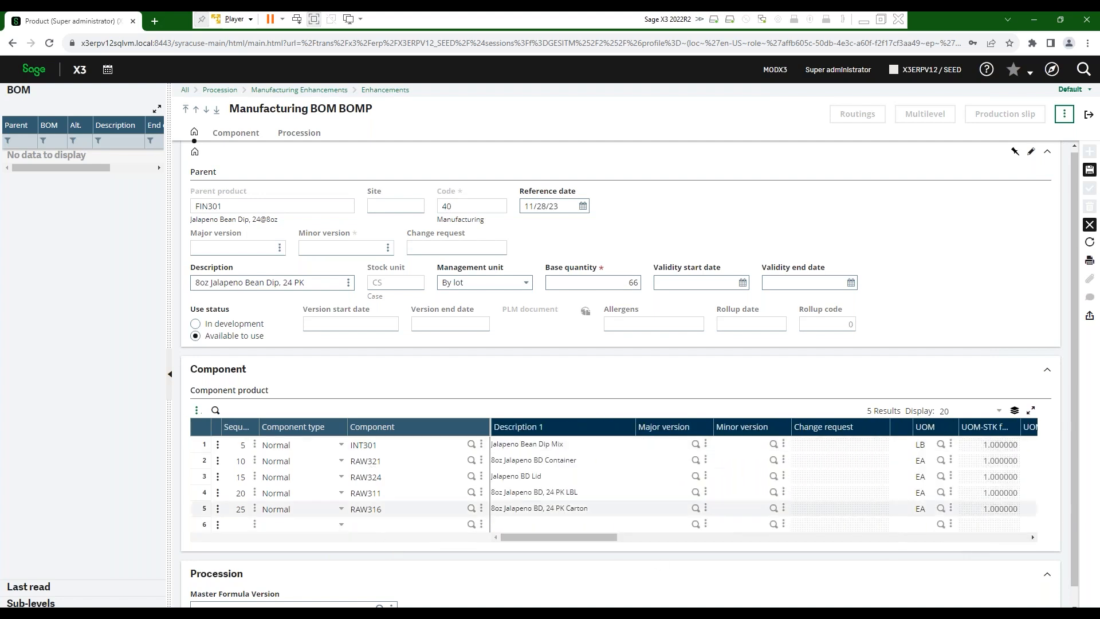
- Save the FIN301 BOM and switch to its Multilevel BOM view for site NA021
{"action": "left_click", "coordinate": [1089, 170]}
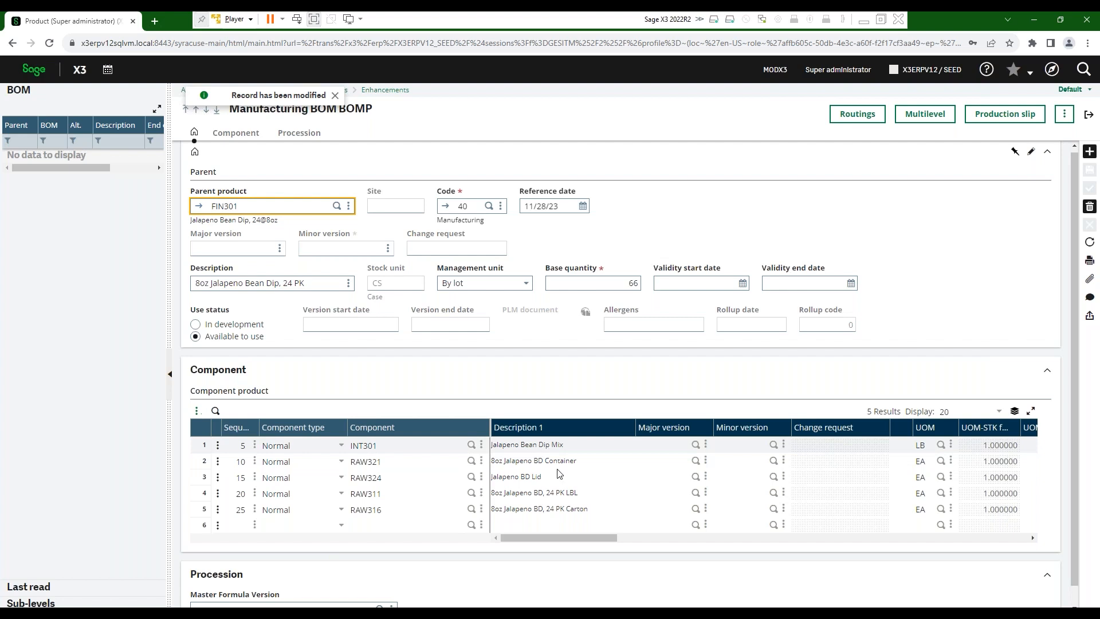
{"action": "left_click", "coordinate": [927, 114]}
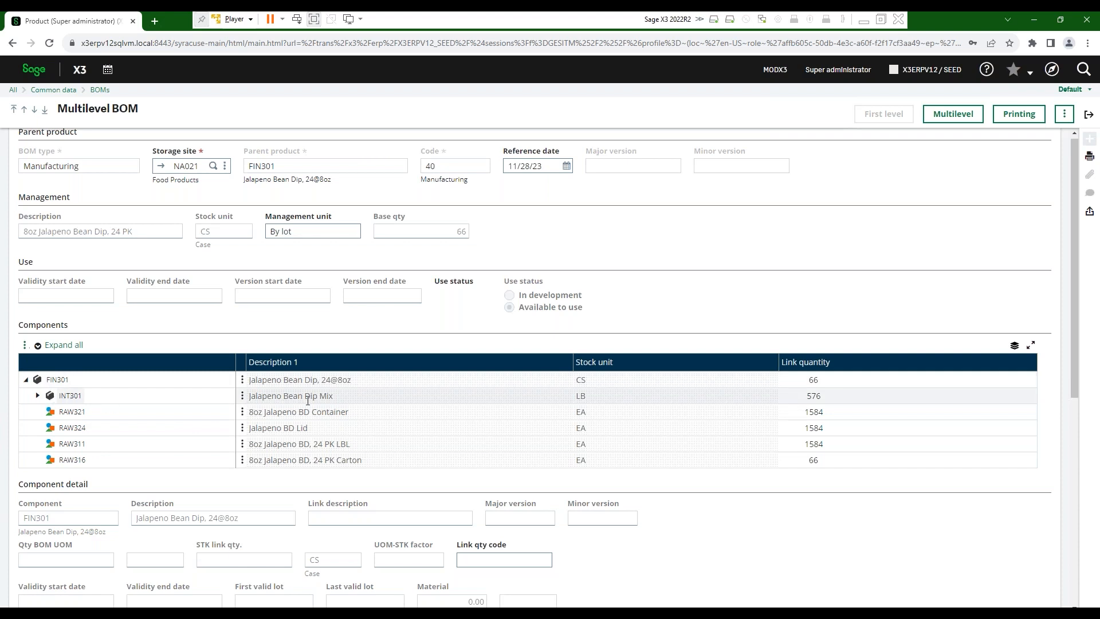
- Expand INT301 to list INT302 and RAW301–RAW304, view INT302's spice ingredients, then collapse INT302
{"action": "left_click", "coordinate": [39, 395]}
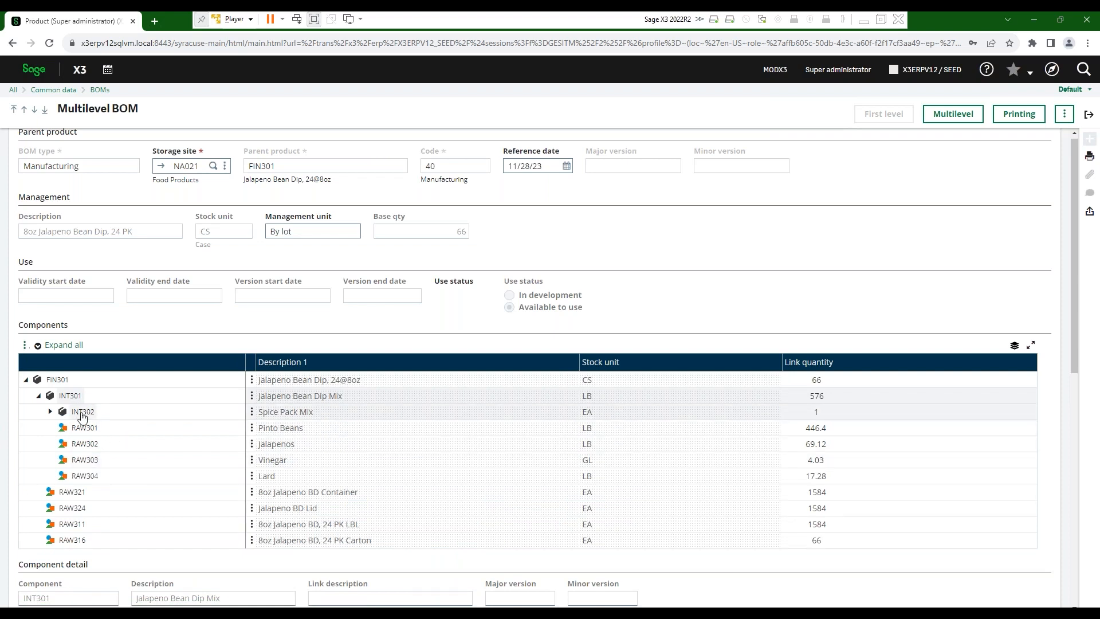
{"action": "left_click", "coordinate": [49, 412]}
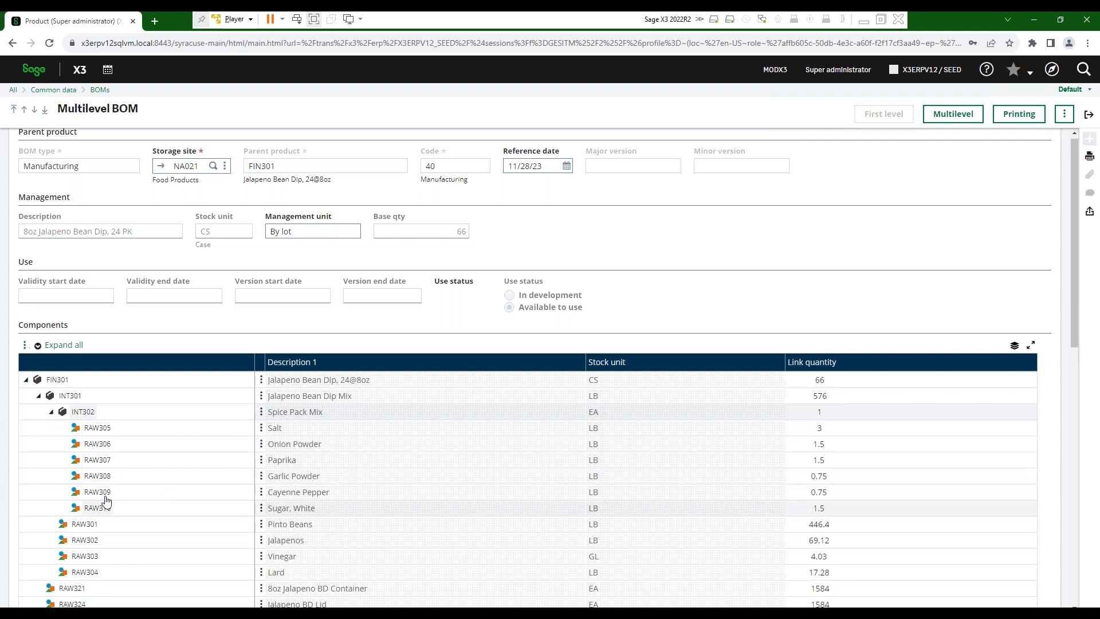
{"action": "left_click", "coordinate": [51, 412]}
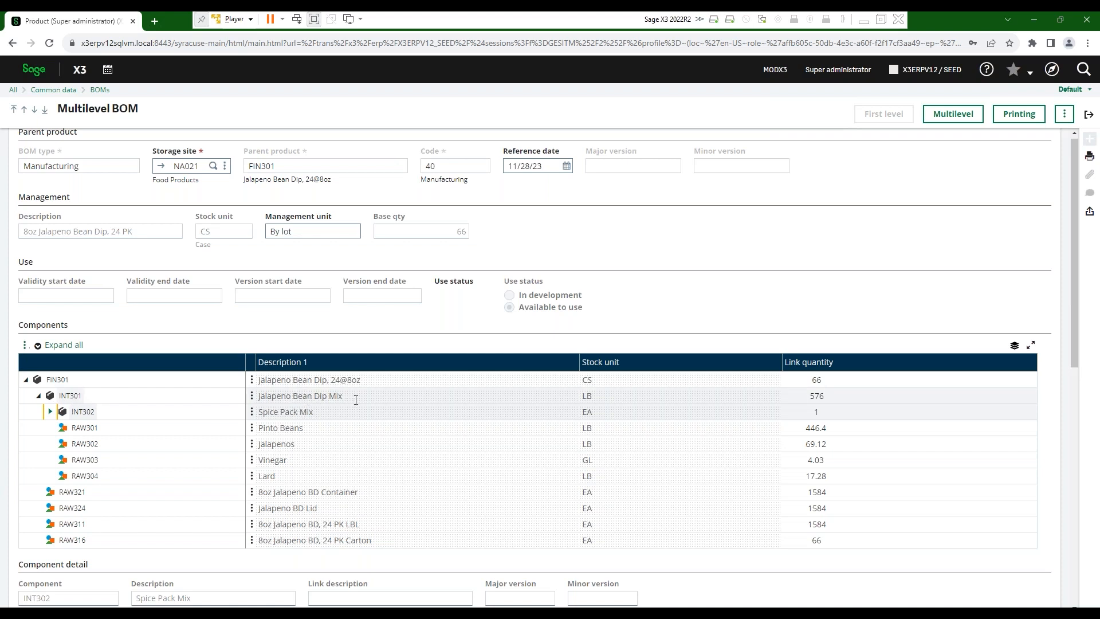
- View INT301's component details, then collapse the tree to the single FIN301 line at 66 CS
{"action": "left_click", "coordinate": [67, 398]}
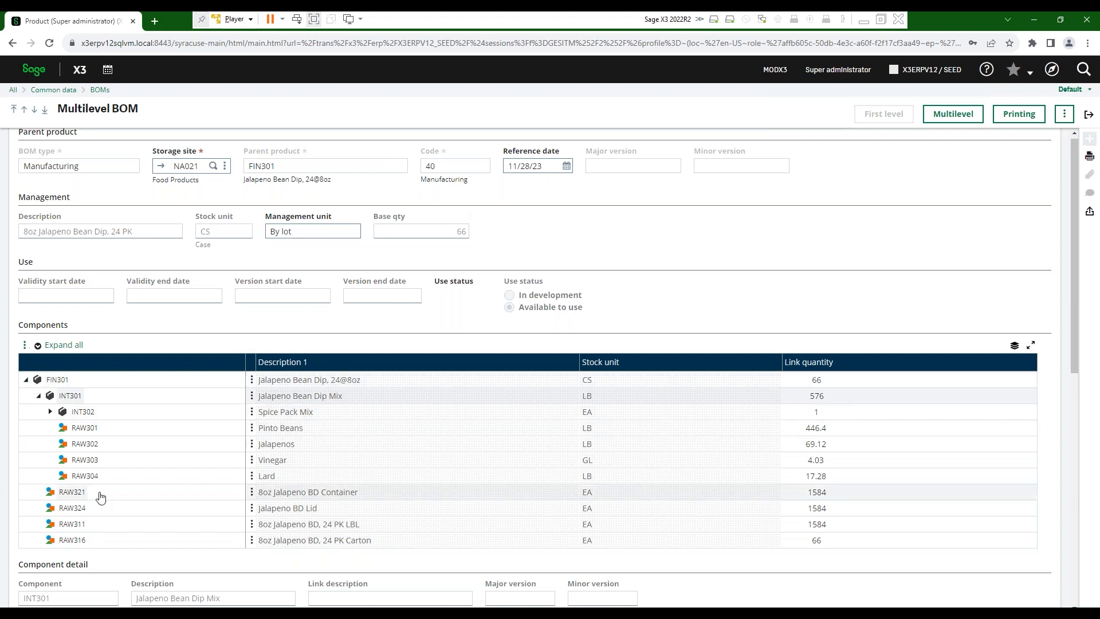
{"action": "left_click", "coordinate": [26, 380]}
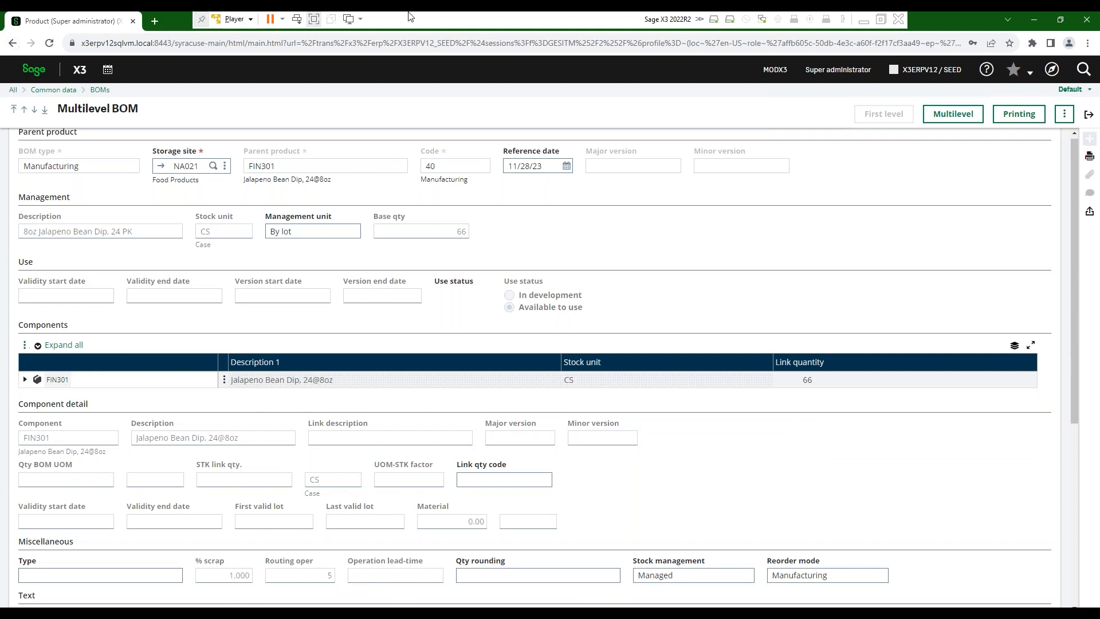
- Return to FIN301's Manufacturing BOM and bring up its routing, code 40
{"action": "left_click", "coordinate": [1087, 117]}
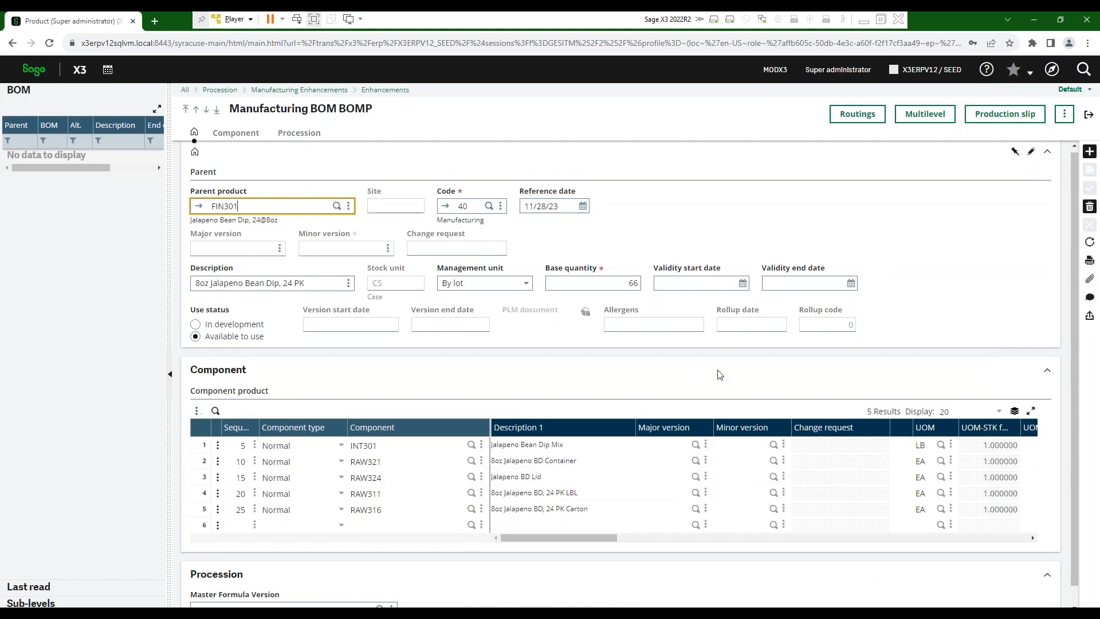
{"action": "left_click", "coordinate": [867, 119]}
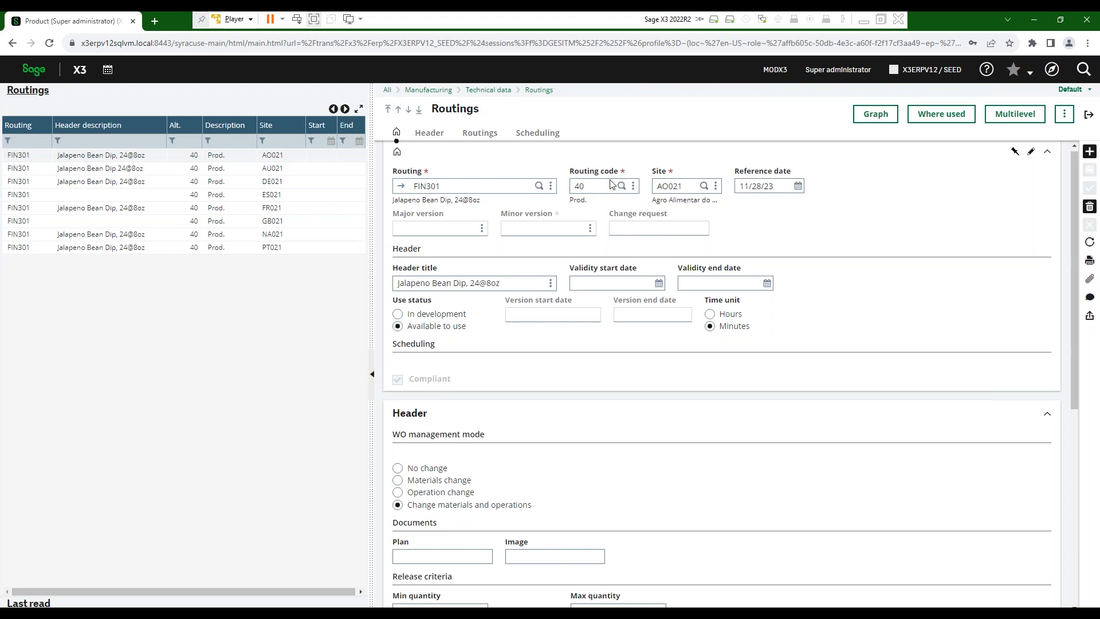
{"action": "left_click", "coordinate": [633, 186]}
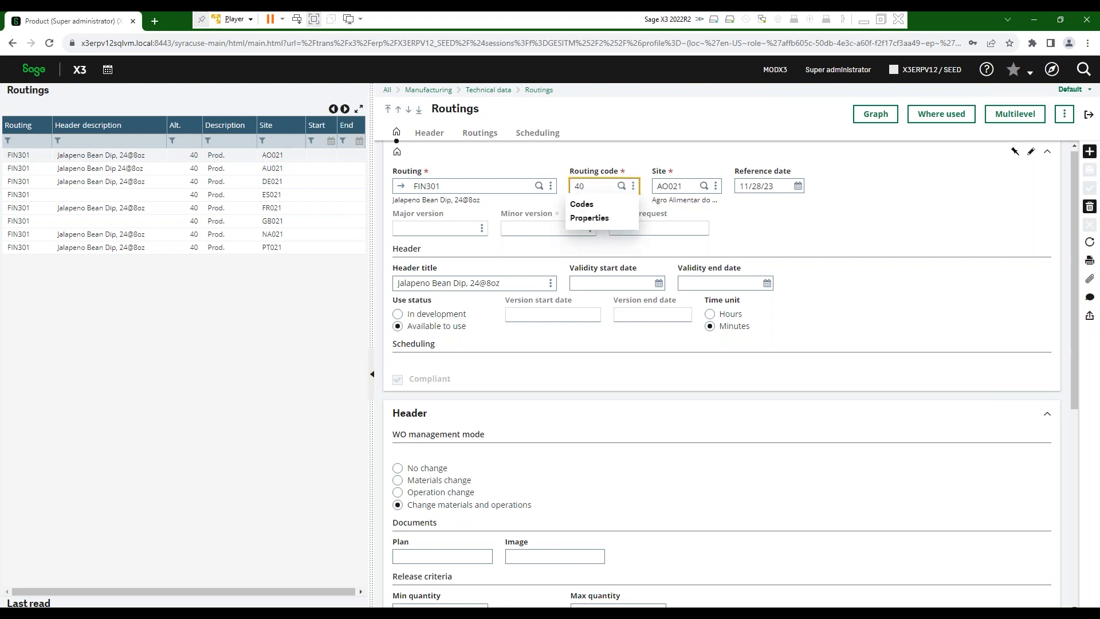
{"action": "left_click", "coordinate": [581, 204]}
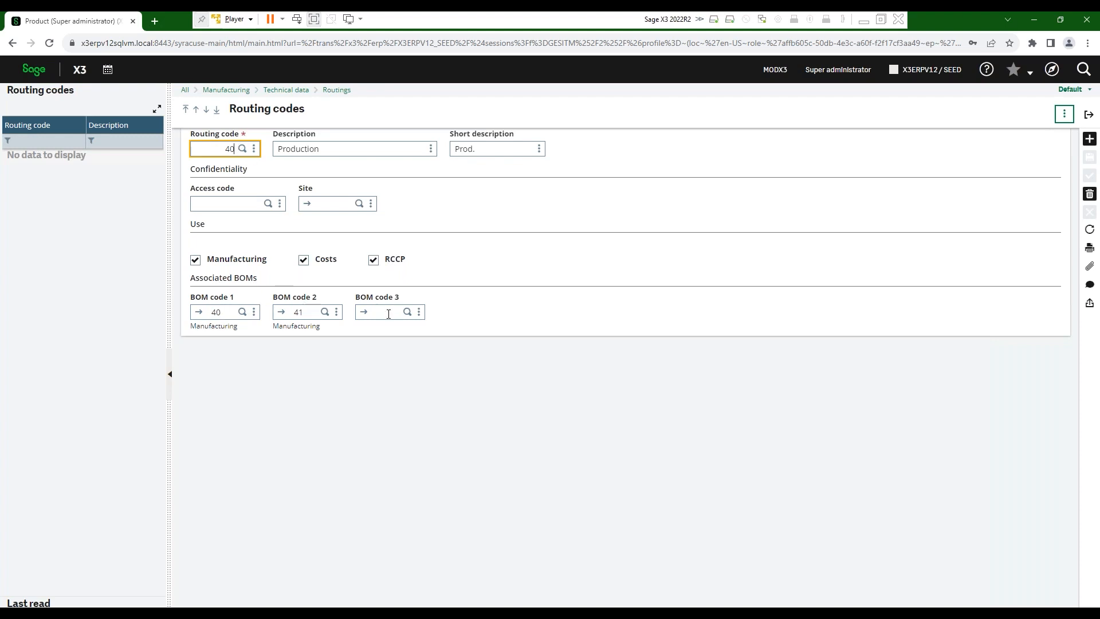
{"action": "left_click", "coordinate": [1089, 117]}
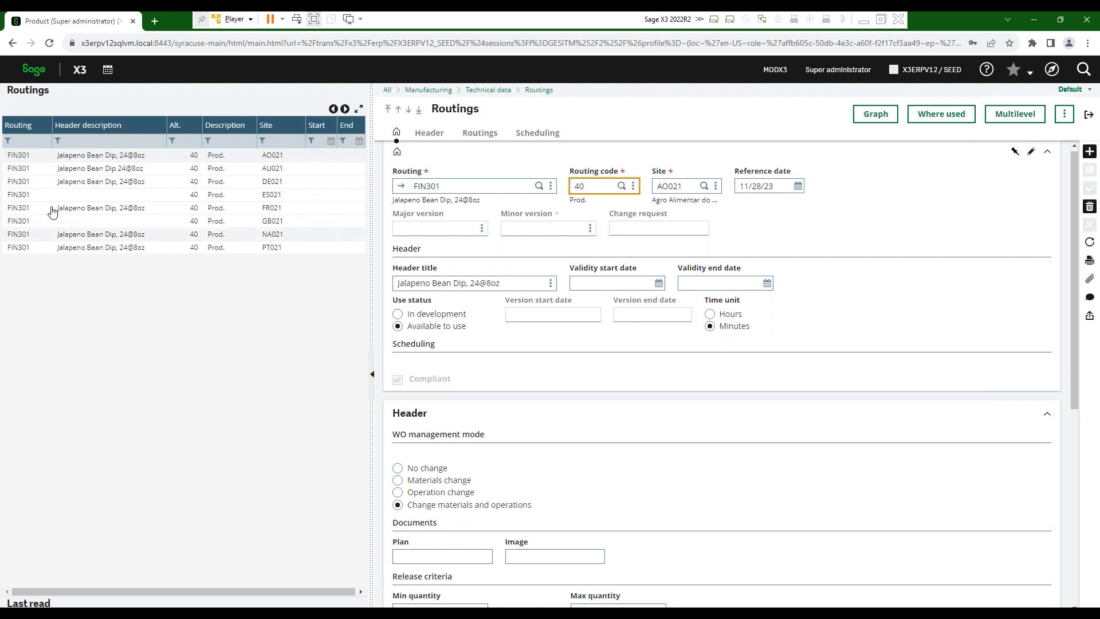
- Load FIN301's routing for site NA021 and scroll down to its WO management mode settings
{"action": "left_click", "coordinate": [255, 234]}
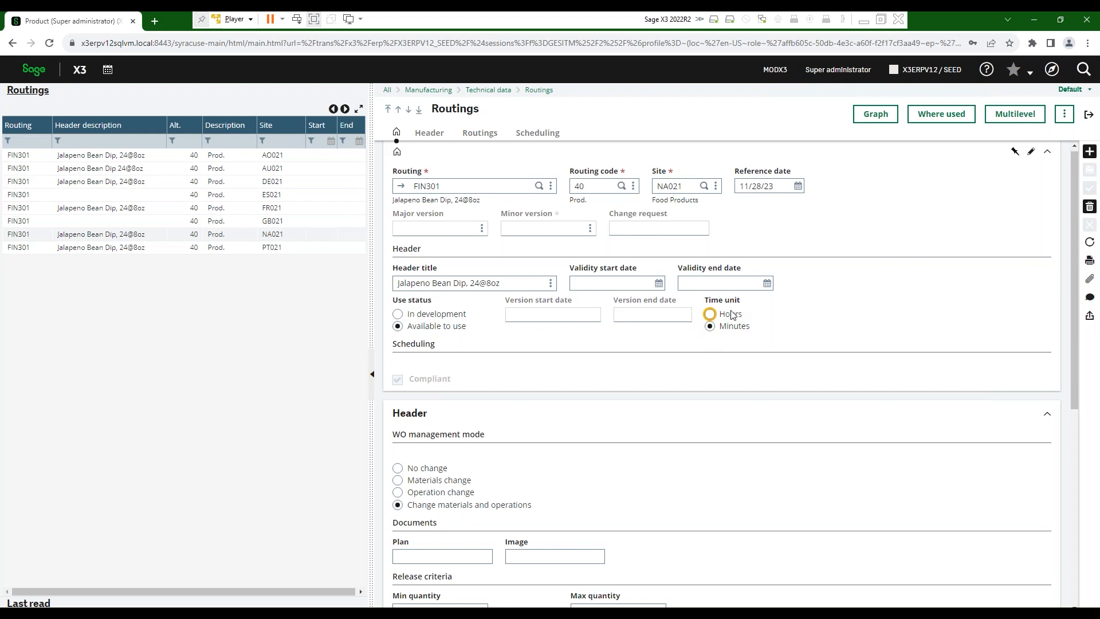
{"action": "scroll", "coordinate": [475, 447], "scroll_direction": "down", "scroll_amount": 2}
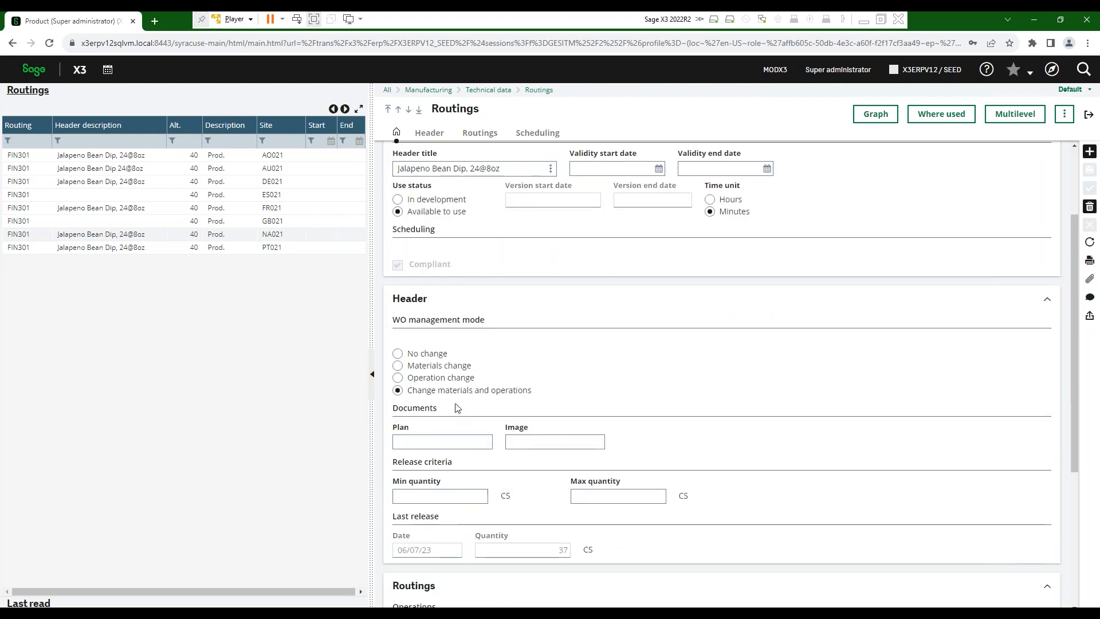
{"action": "scroll", "coordinate": [459, 410], "scroll_direction": "down", "scroll_amount": 1}
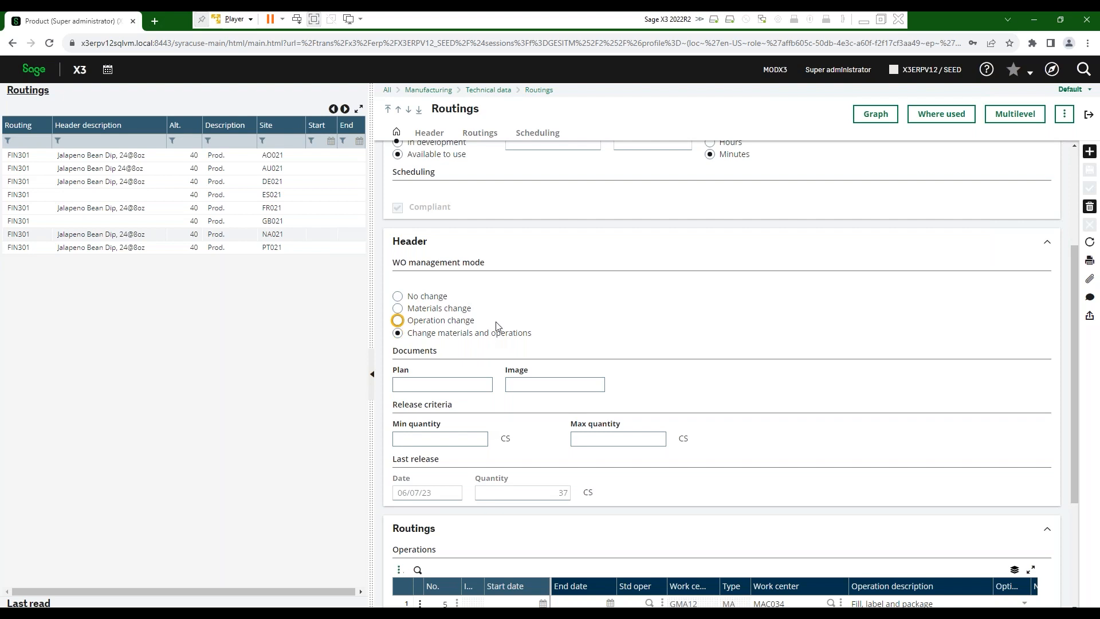
{"action": "left_click", "coordinate": [398, 297]}
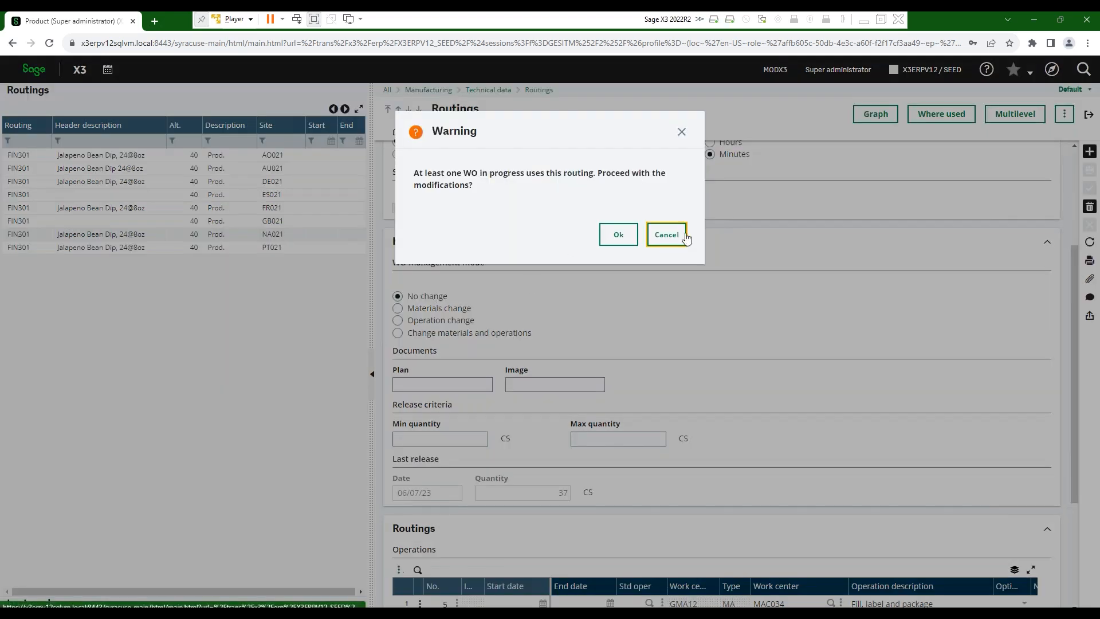
{"action": "left_click", "coordinate": [681, 238]}
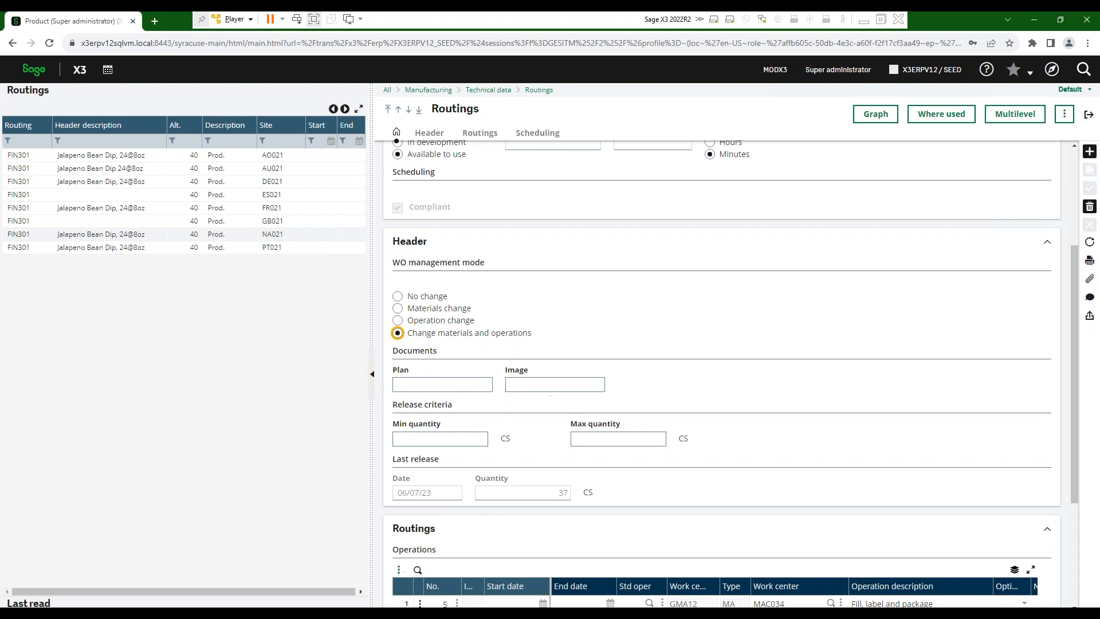
- Review the Operations and Scheduling grids, inspect work center GMA12 of operation 5, then return to the BOM
{"action": "scroll", "coordinate": [436, 422], "scroll_direction": "down", "scroll_amount": 2}
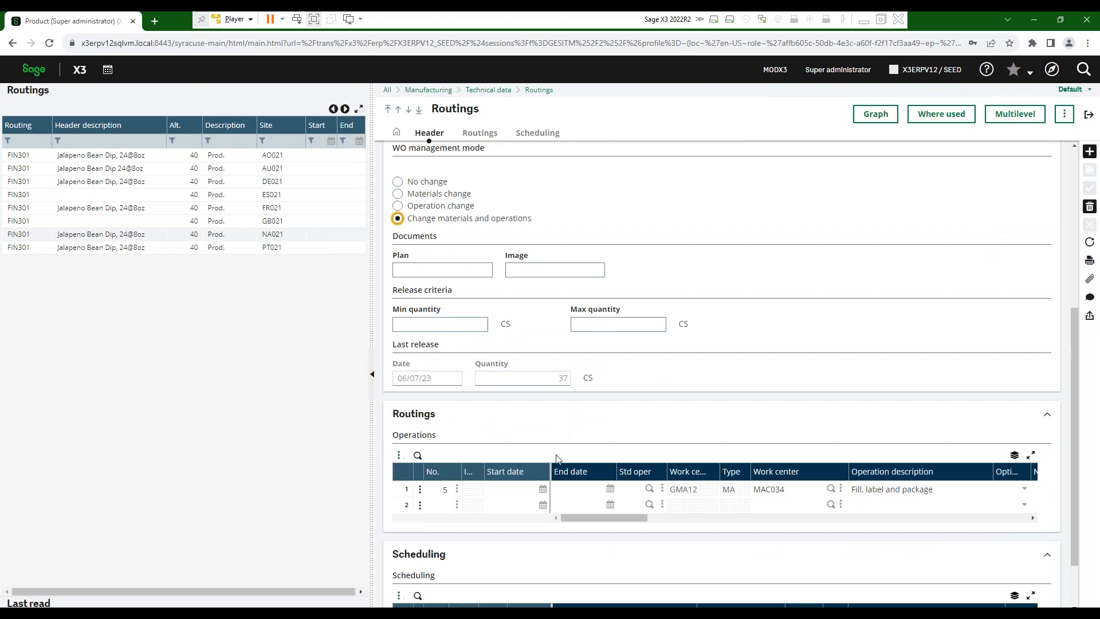
{"action": "scroll", "coordinate": [418, 403], "scroll_direction": "down", "scroll_amount": 1}
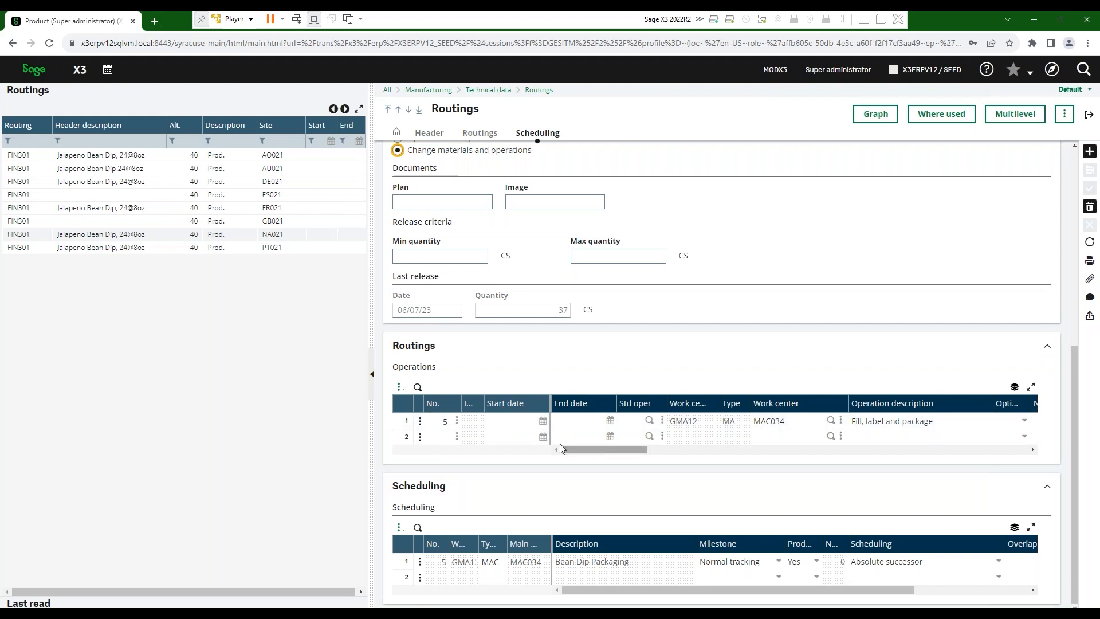
{"action": "left_click", "coordinate": [706, 422]}
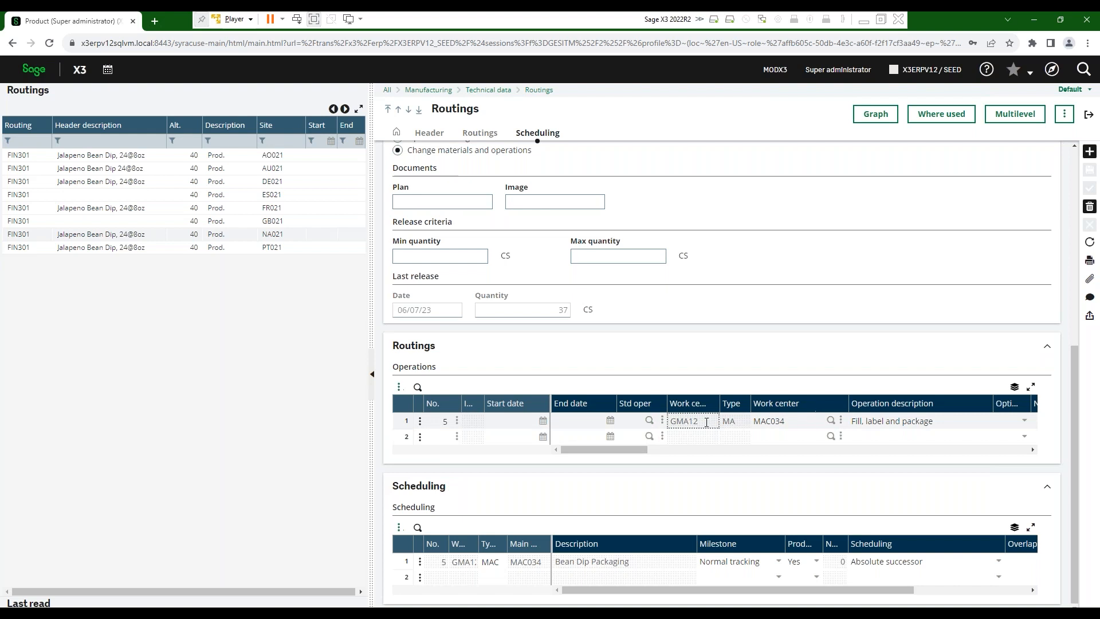
{"action": "left_click", "coordinate": [840, 422]}
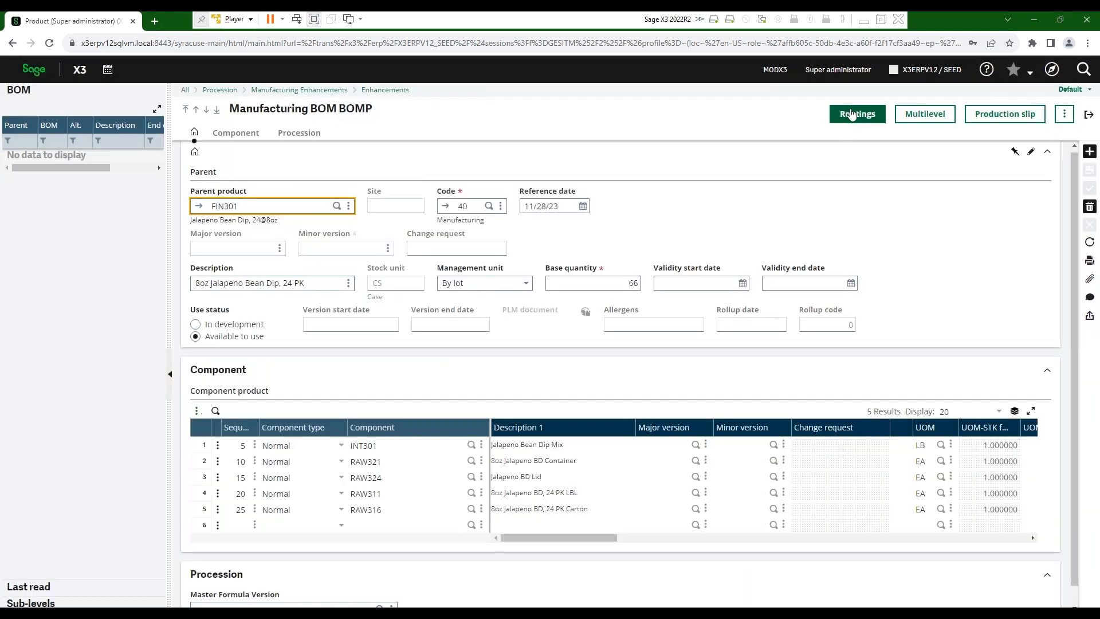
- From the NA021 routing's operation line, open work center MAC034 Bean Dip Packaging
{"action": "left_click", "coordinate": [852, 115]}
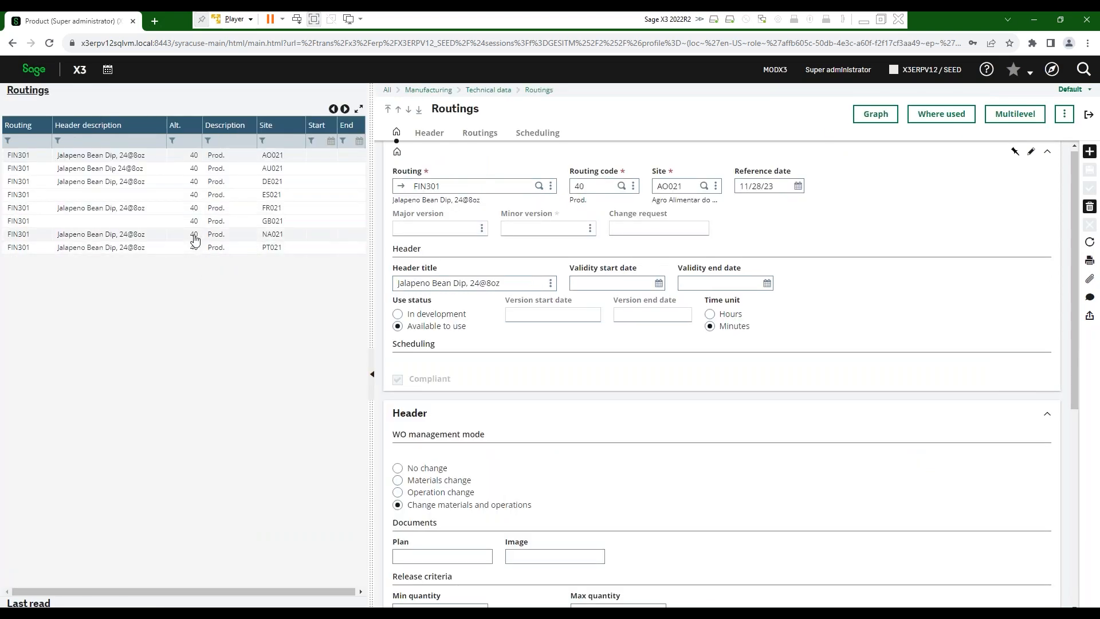
{"action": "left_click", "coordinate": [113, 235]}
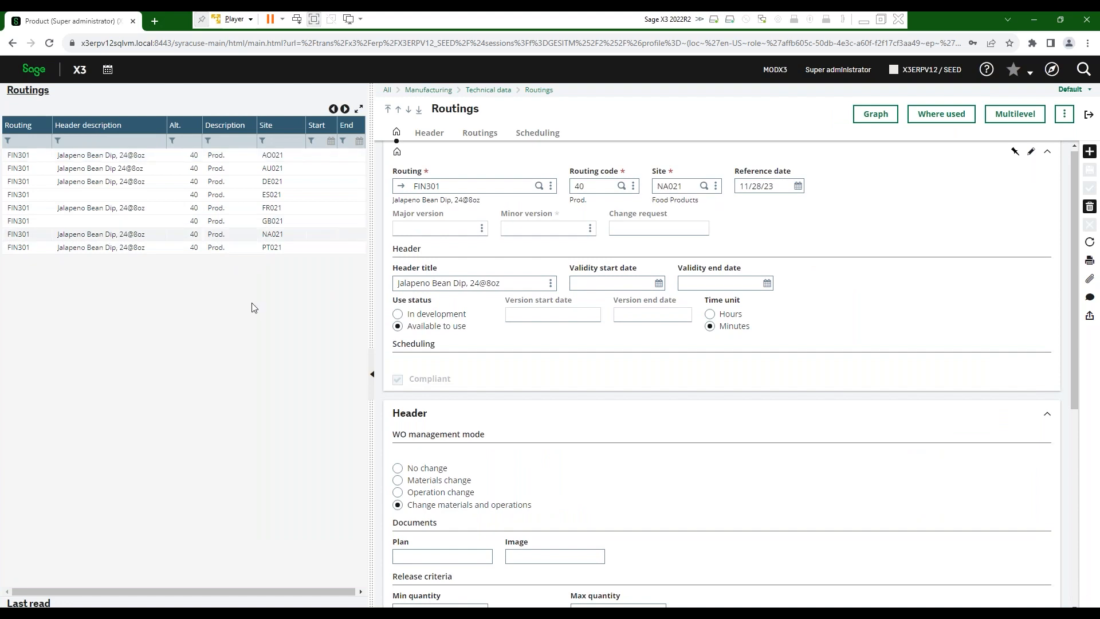
{"action": "left_click", "coordinate": [482, 133]}
{"action": "left_click", "coordinate": [840, 421]}
{"action": "left_click", "coordinate": [790, 445]}
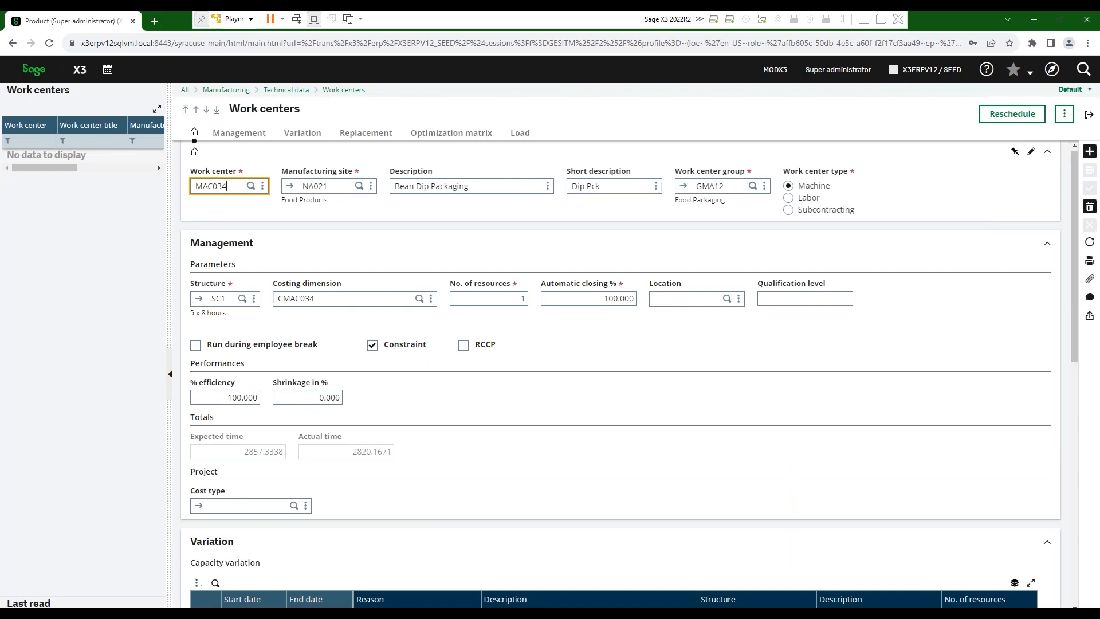
{"action": "left_click", "coordinate": [817, 184]}
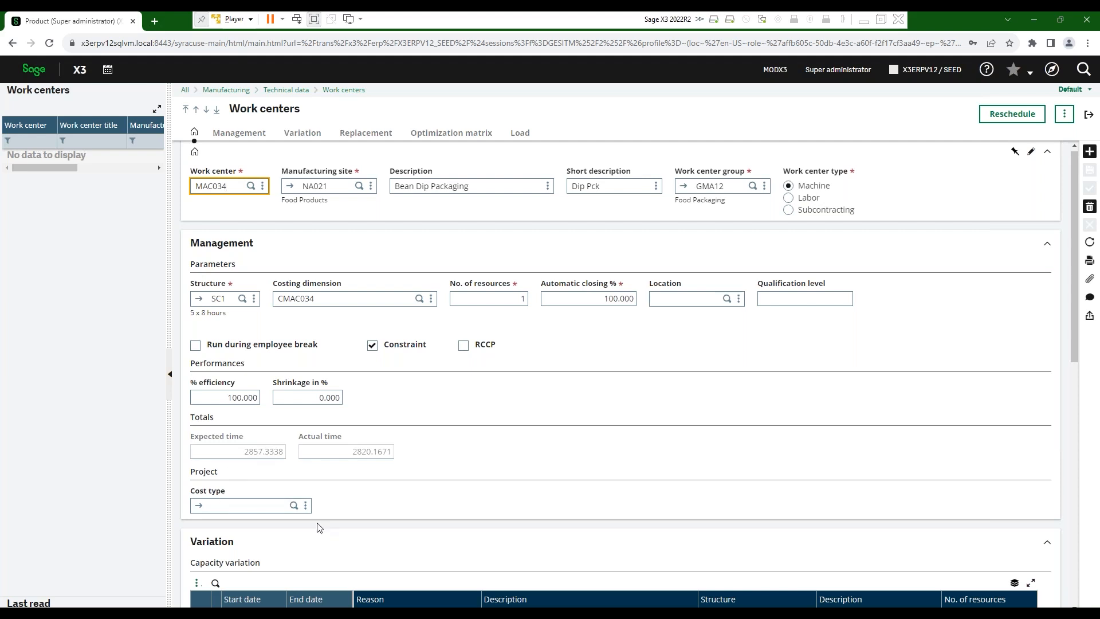
- Close the MAC034 work center and the FIN301 routing, discarding the routing modifications
{"action": "scroll", "coordinate": [319, 527], "scroll_direction": "down", "scroll_amount": 3}
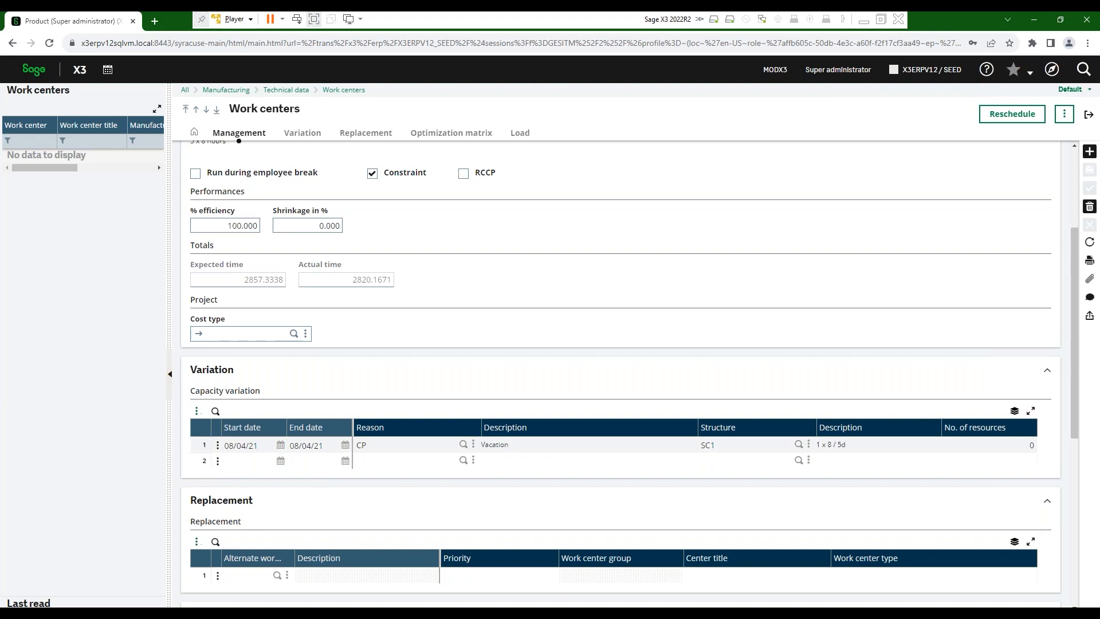
{"action": "scroll", "coordinate": [215, 474], "scroll_direction": "down", "scroll_amount": 2}
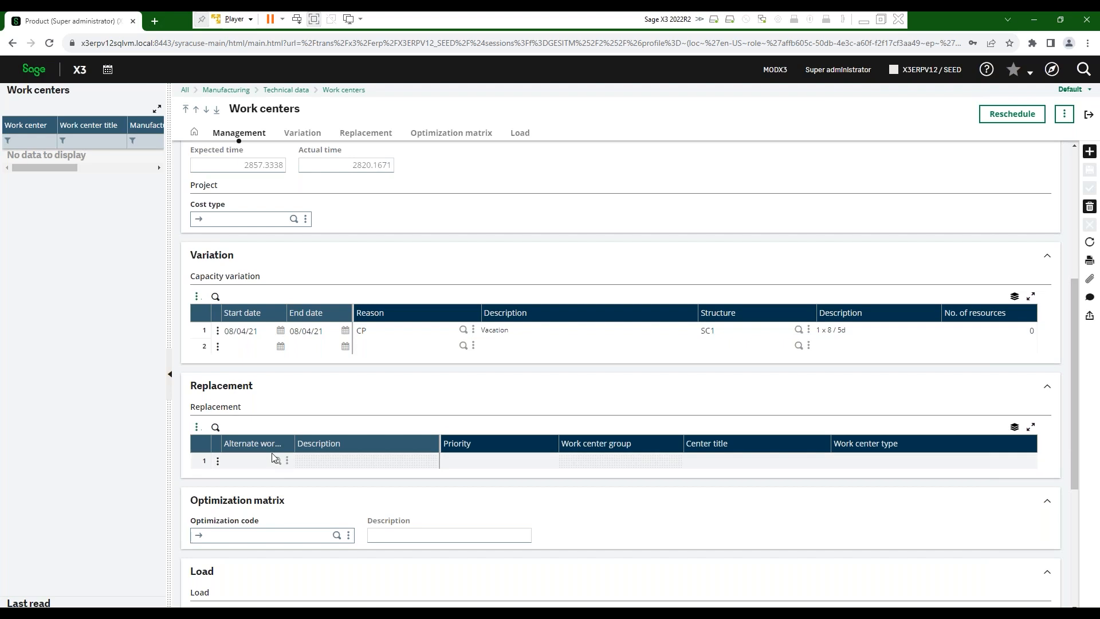
{"action": "scroll", "coordinate": [272, 456], "scroll_direction": "down", "scroll_amount": 5}
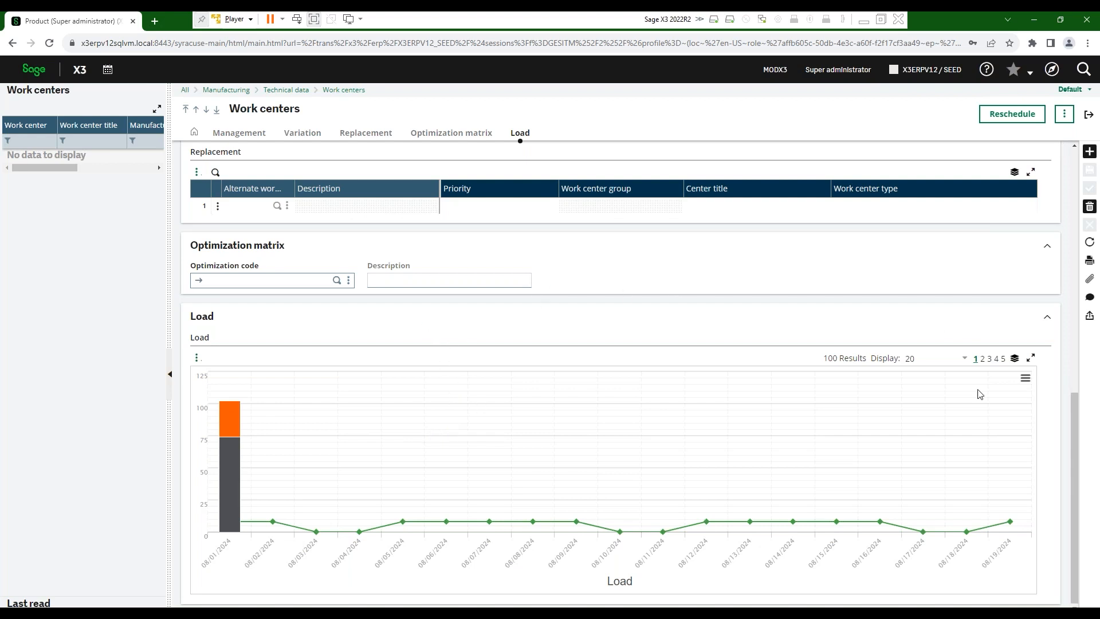
{"action": "left_click_drag", "start_coordinate": [1076, 413], "coordinate": [1067, 126]}
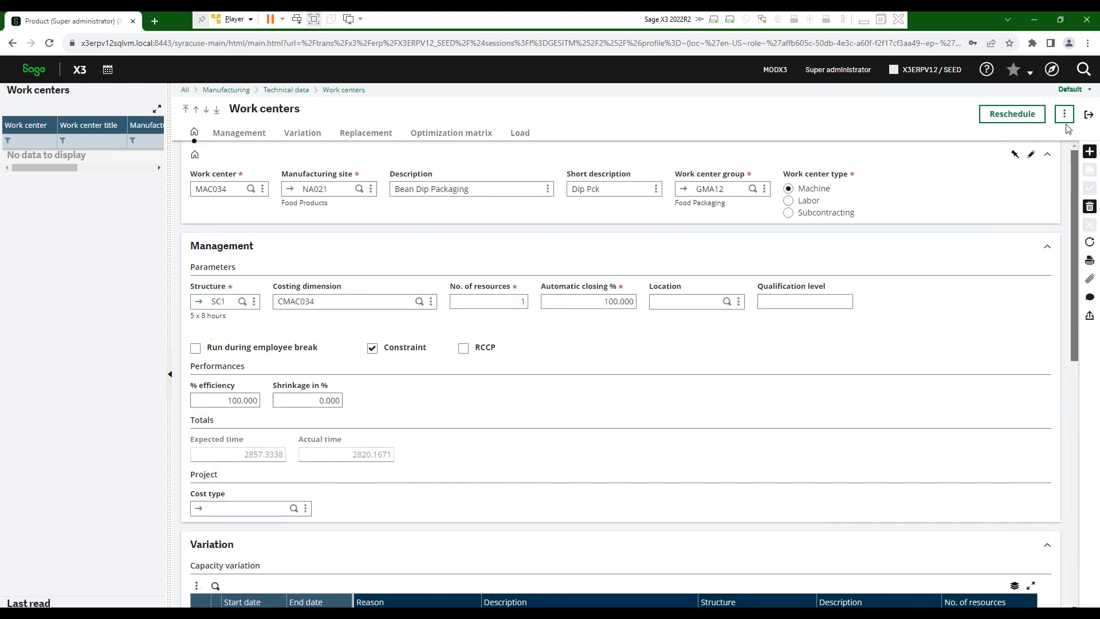
{"action": "left_click", "coordinate": [1088, 114]}
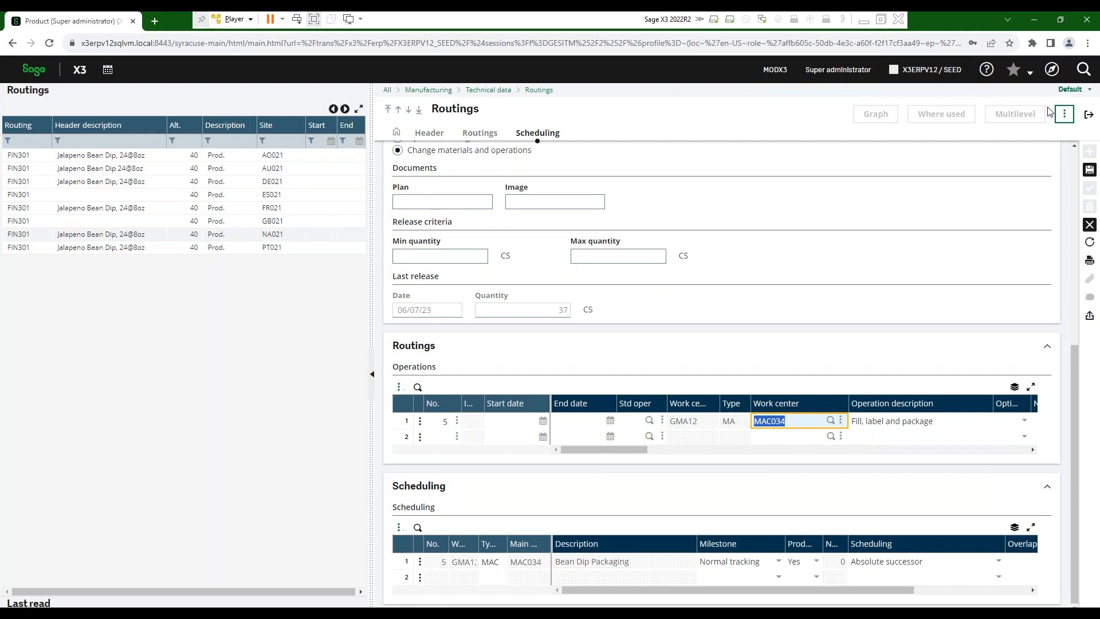
{"action": "left_click", "coordinate": [1089, 114]}
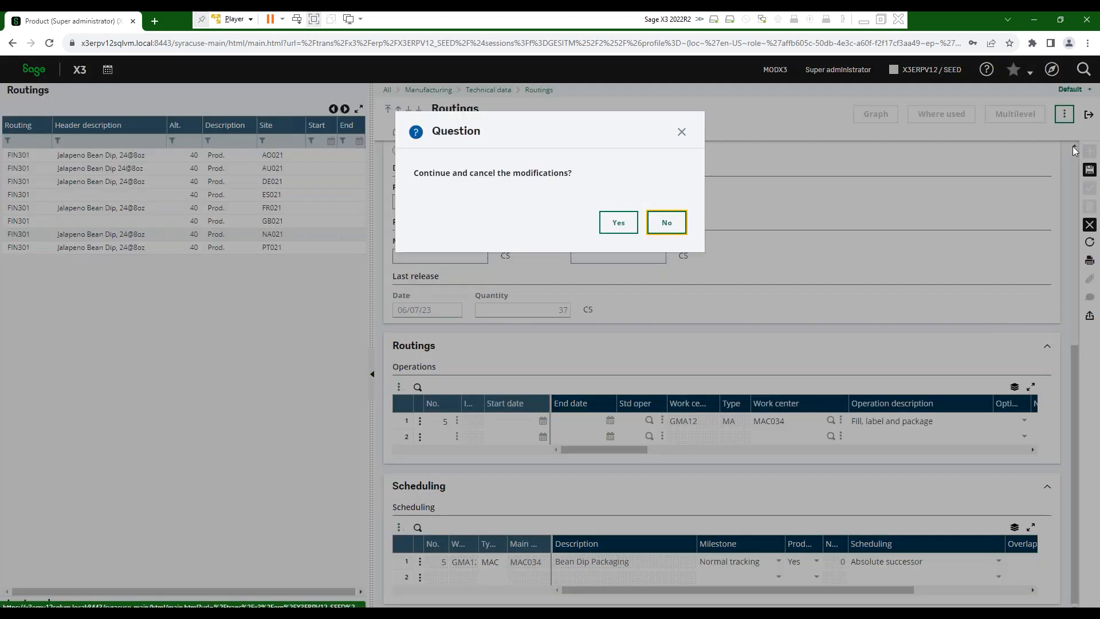
{"action": "left_click", "coordinate": [618, 223]}
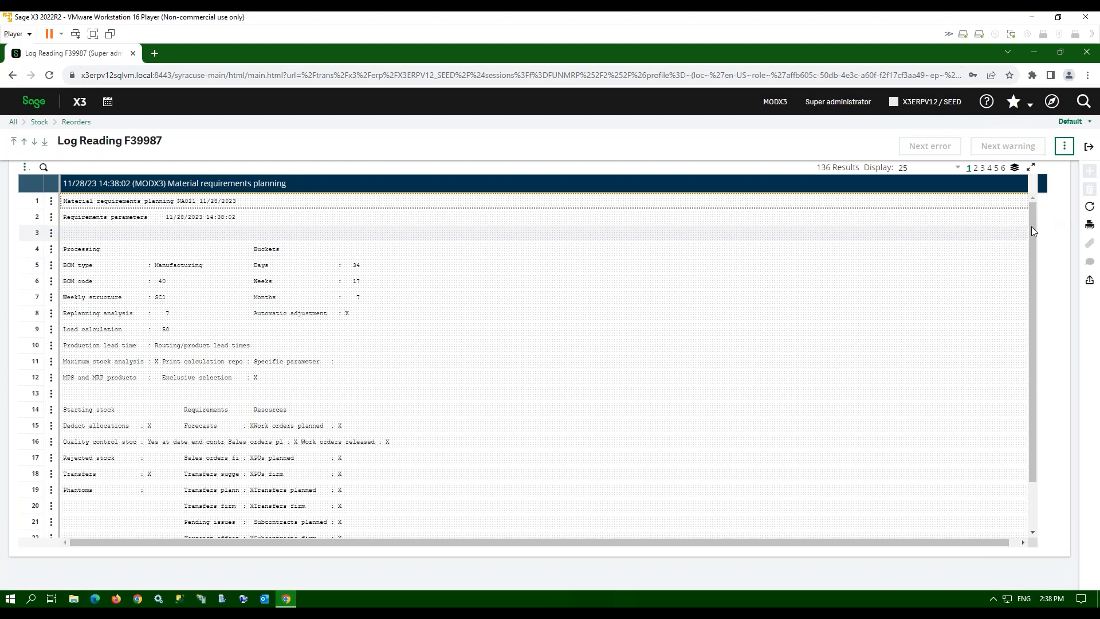
- Close the MRP log reading and open the Manufacturing Workbench PLN Planner for site NA021
{"action": "left_click", "coordinate": [1090, 147]}
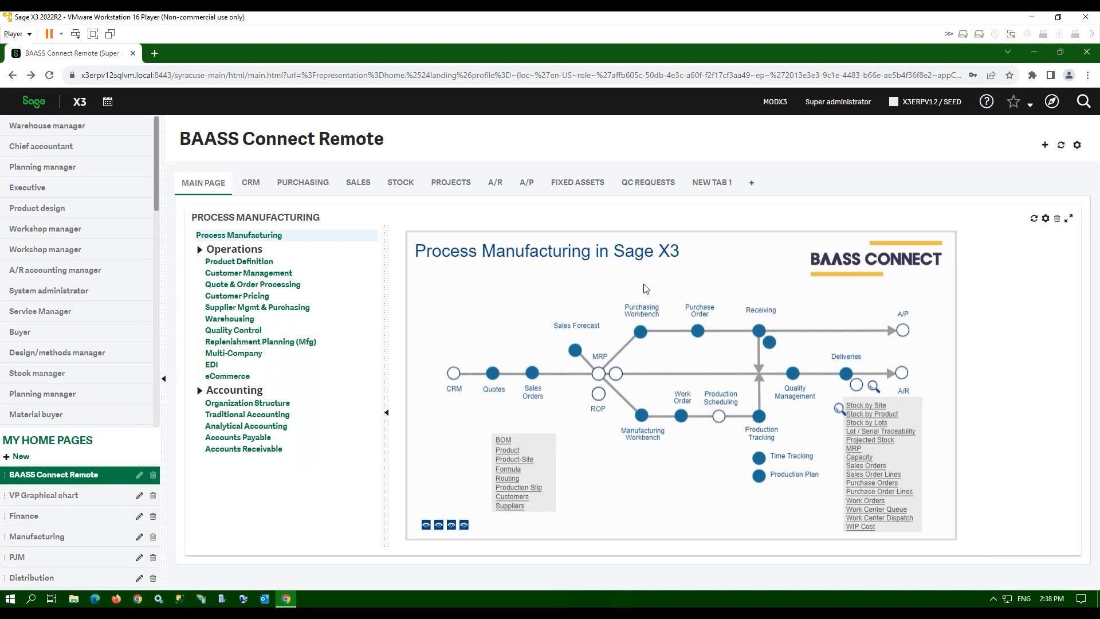
{"action": "left_click", "coordinate": [642, 415]}
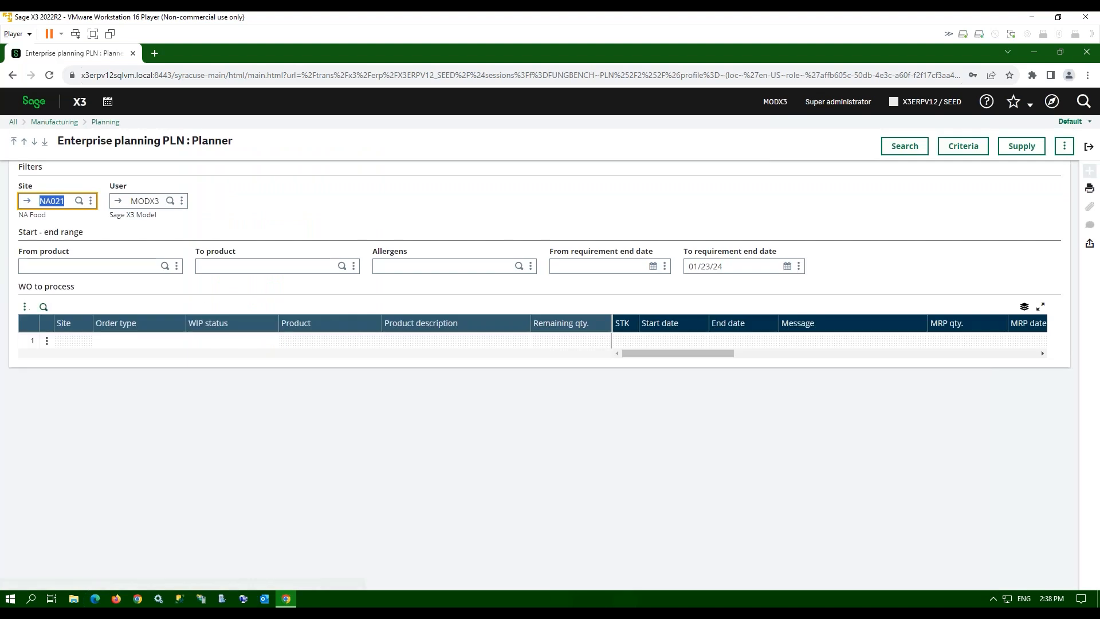
- List all 116 orders to process at NA021, then enter FIN301 as the starting product
{"action": "left_click", "coordinate": [81, 266]}
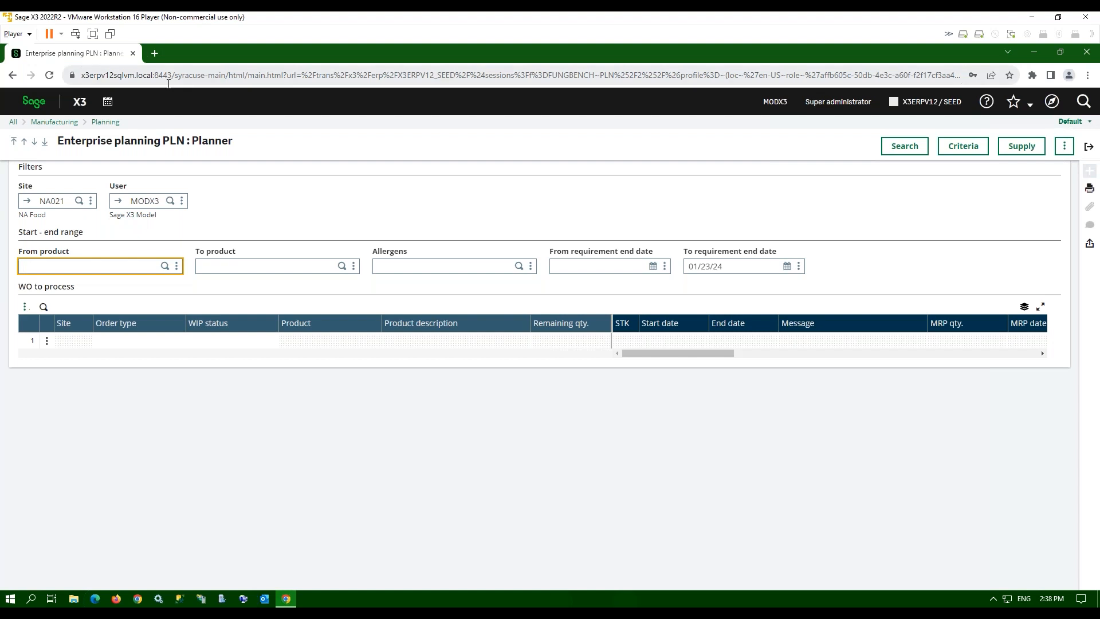
{"action": "left_click", "coordinate": [915, 149]}
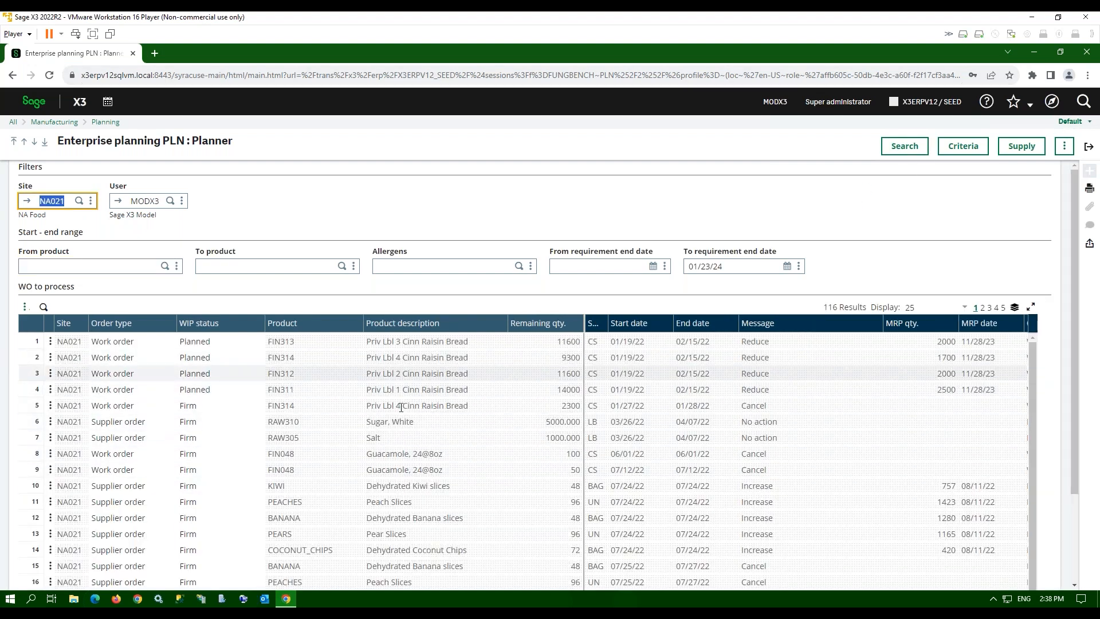
{"action": "scroll", "coordinate": [342, 370], "scroll_direction": "down", "scroll_amount": 1}
{"action": "scroll", "coordinate": [343, 370], "scroll_direction": "down", "scroll_amount": 1}
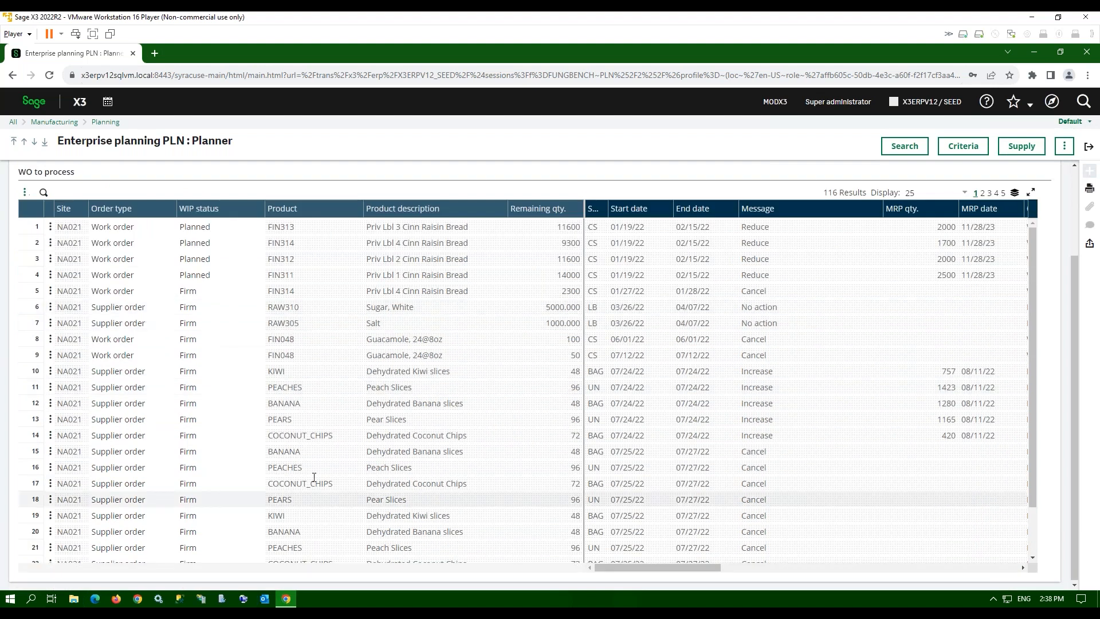
{"action": "scroll", "coordinate": [102, 258], "scroll_direction": "up", "scroll_amount": 2}
{"action": "left_click", "coordinate": [69, 269]}
{"action": "type", "text": "fin301"}
{"action": "key", "text": "Tab"}
- Search FIN301 orders only and bring up actions for the suggested 623-unit work order
{"action": "left_click", "coordinate": [905, 146]}
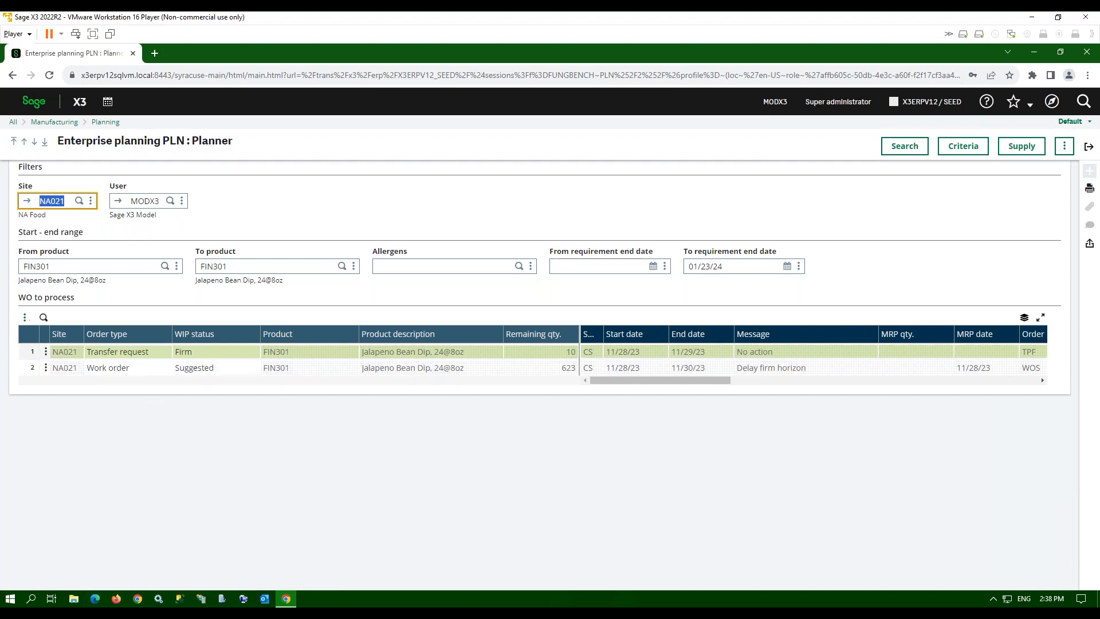
{"action": "left_click_drag", "start_coordinate": [597, 381], "coordinate": [985, 378]}
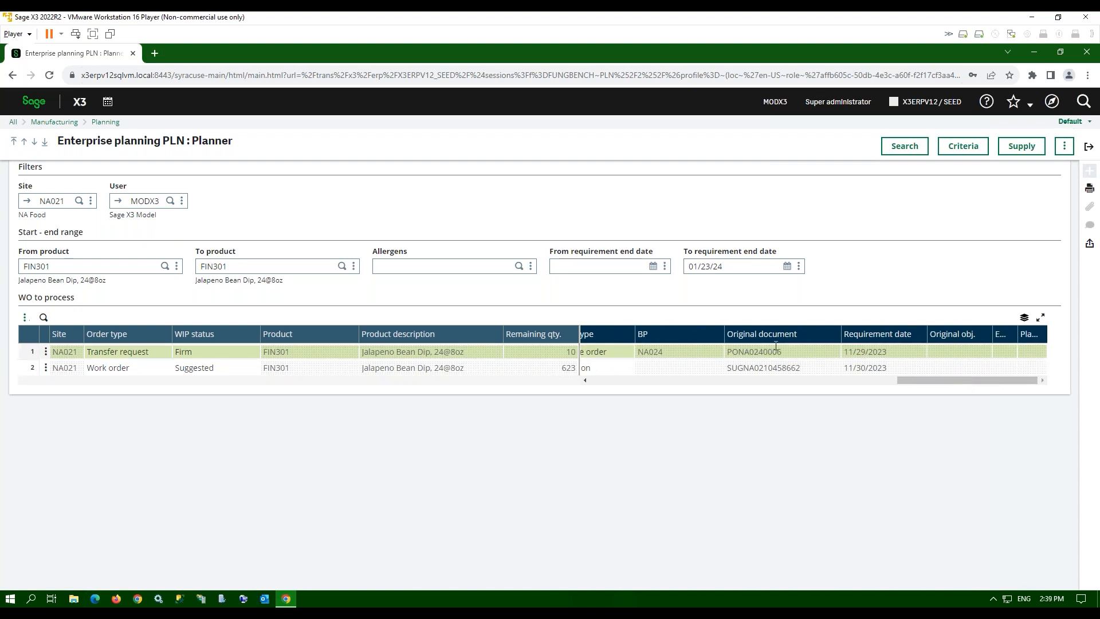
{"action": "left_click_drag", "start_coordinate": [909, 378], "coordinate": [781, 385]}
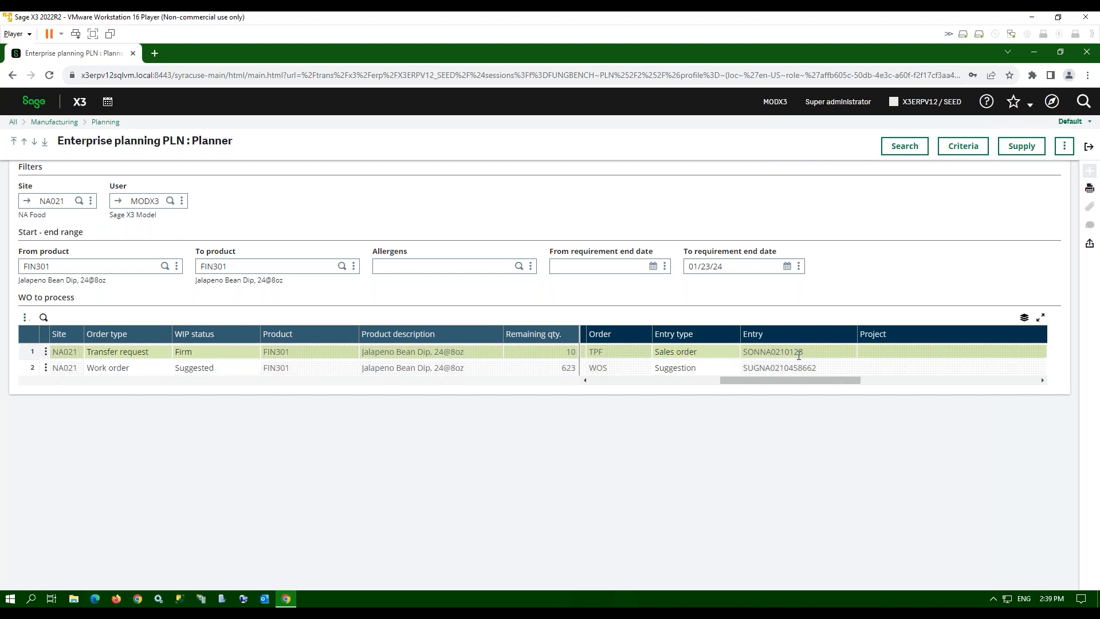
{"action": "left_click_drag", "start_coordinate": [801, 382], "coordinate": [541, 378]}
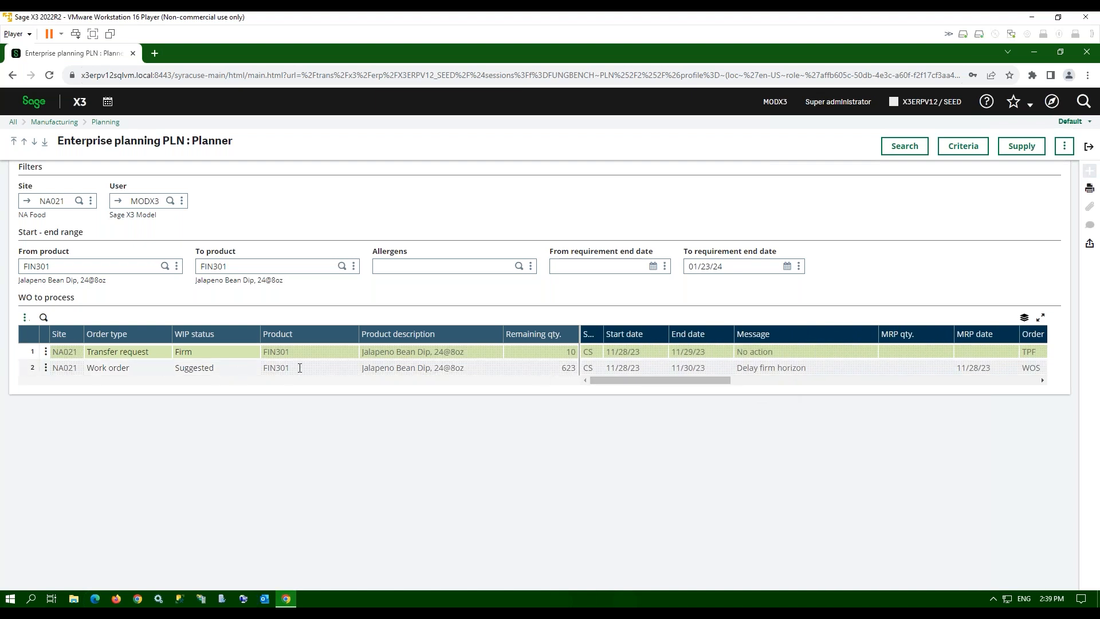
{"action": "left_click", "coordinate": [46, 368]}
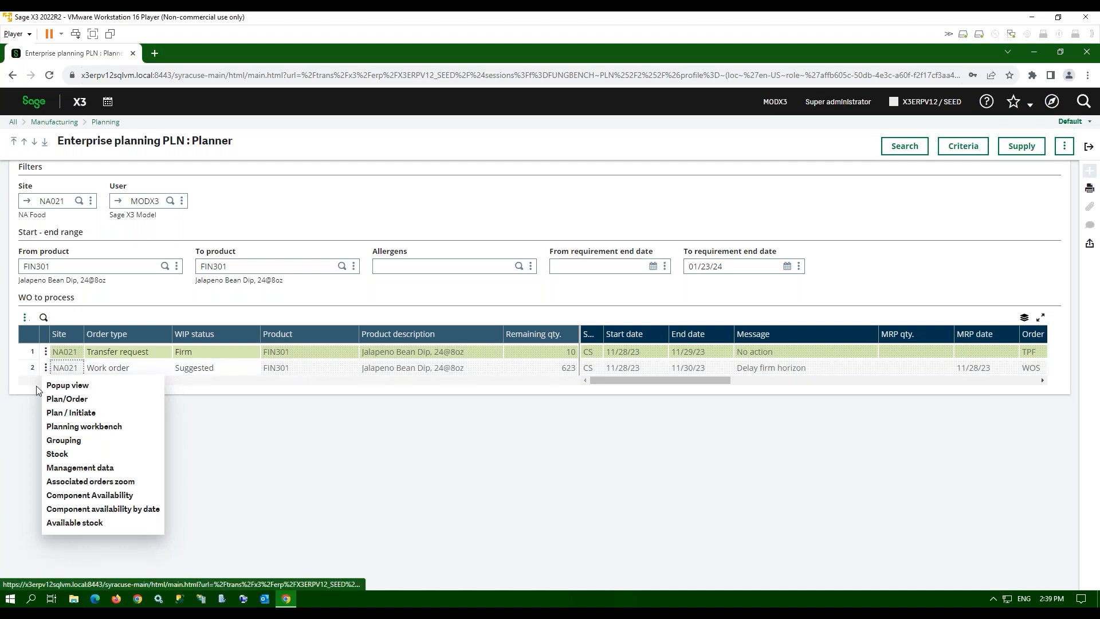
- Open Plan / Initiate for the suggested 623-CS FIN301 work order, 11/28/23 to 11/30/23
{"action": "left_click", "coordinate": [11, 389]}
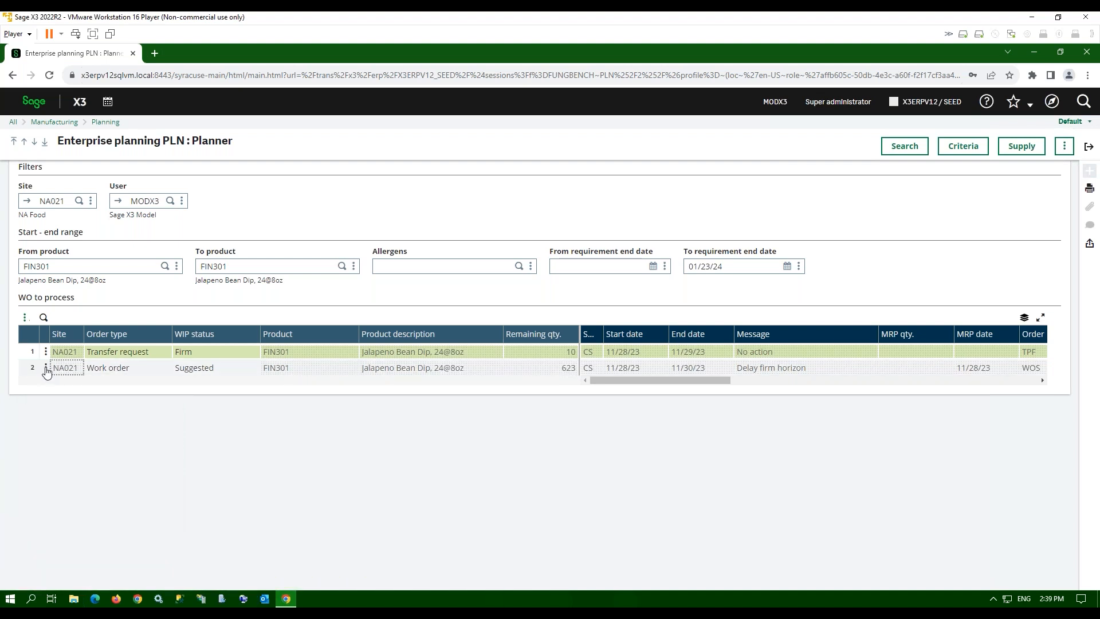
{"action": "left_click", "coordinate": [46, 367]}
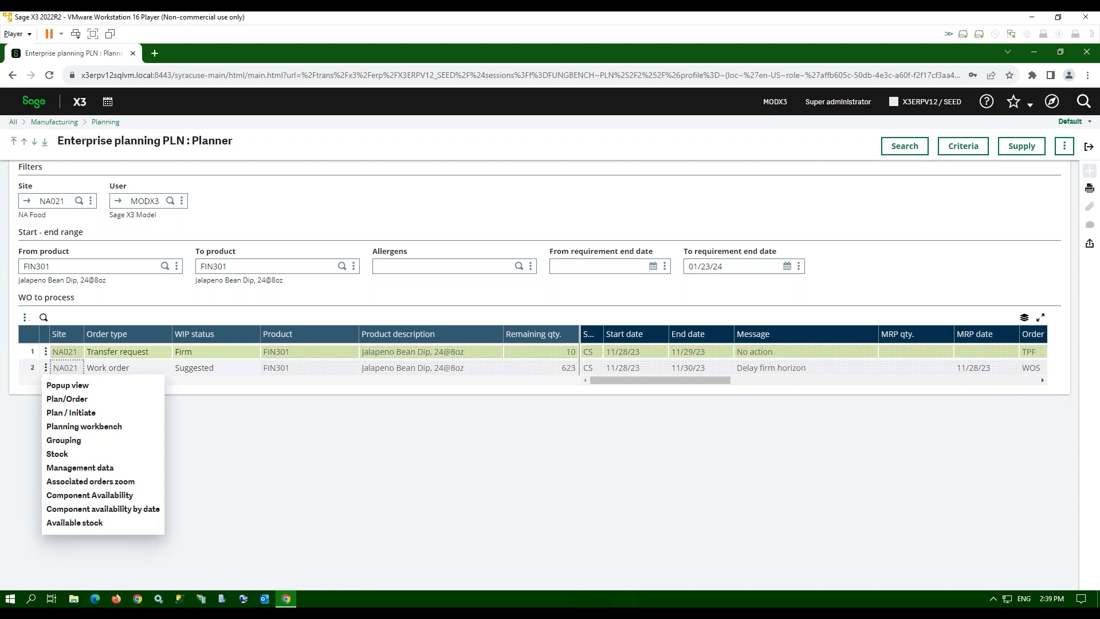
{"action": "left_click", "coordinate": [62, 400]}
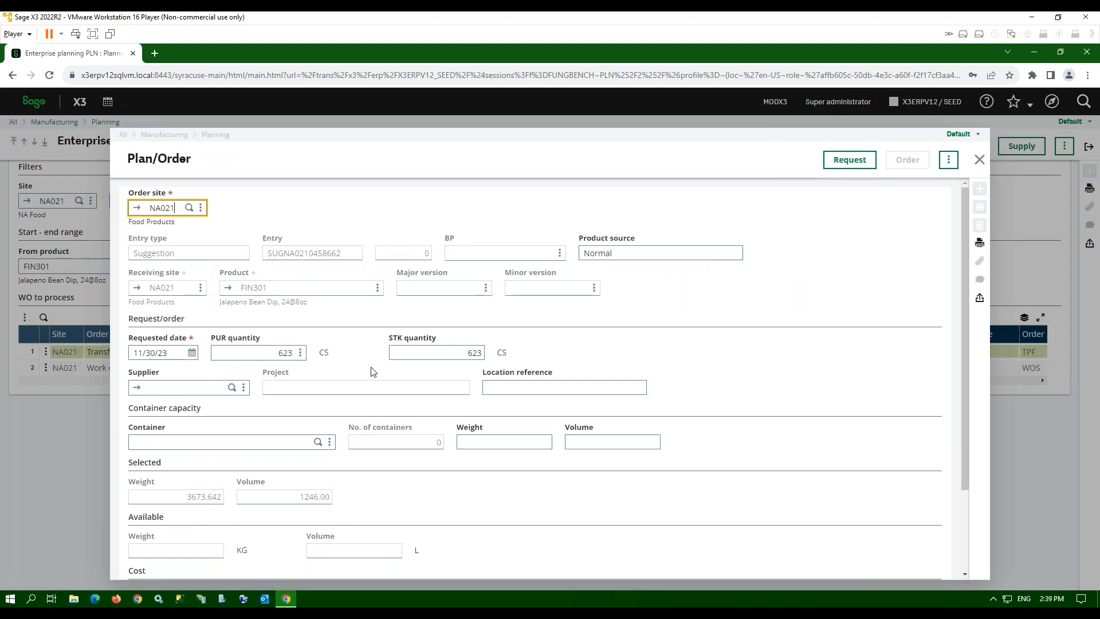
{"action": "left_click", "coordinate": [979, 159]}
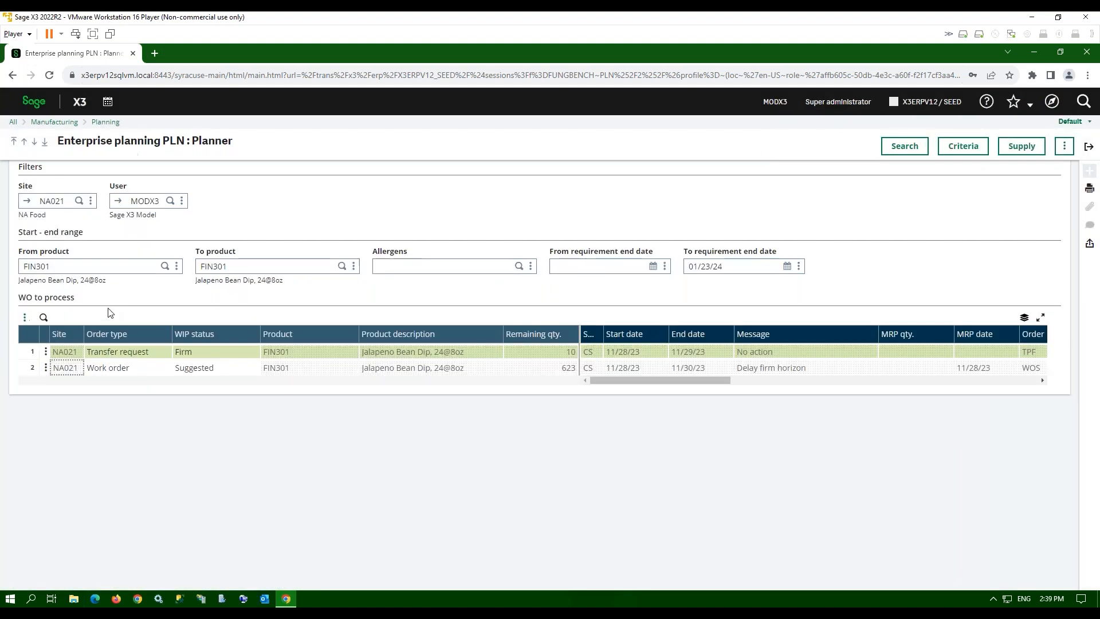
{"action": "left_click", "coordinate": [47, 369]}
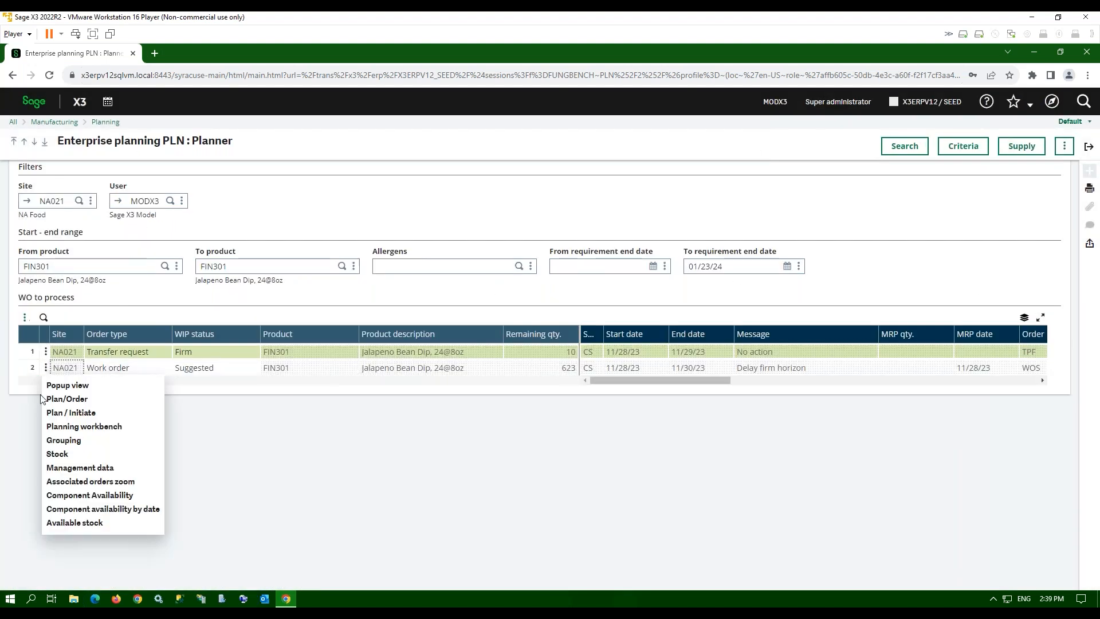
{"action": "left_click", "coordinate": [55, 413]}
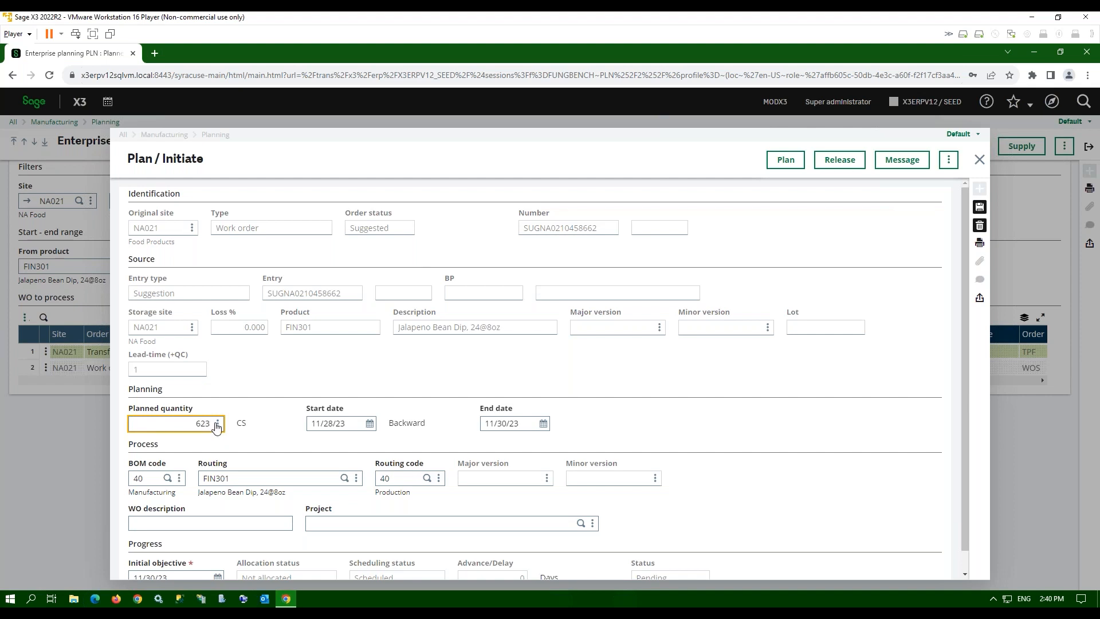
- Release the 623-CS FIN301 work order so it becomes Firm with No action
{"action": "scroll", "coordinate": [970, 288], "scroll_direction": "down", "scroll_amount": 1}
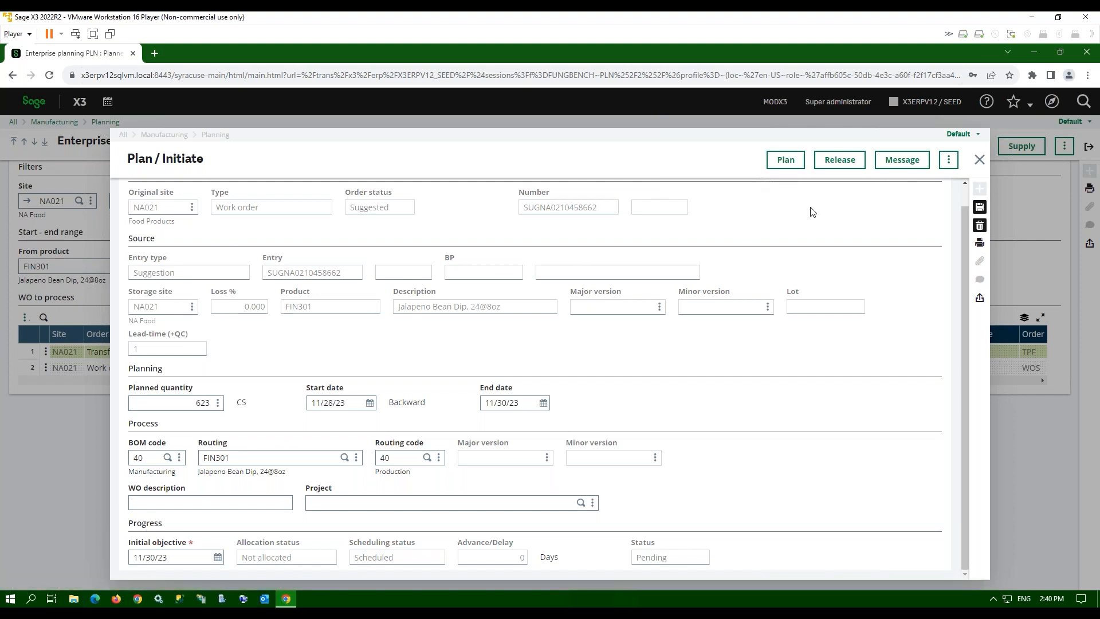
{"action": "left_click", "coordinate": [840, 159]}
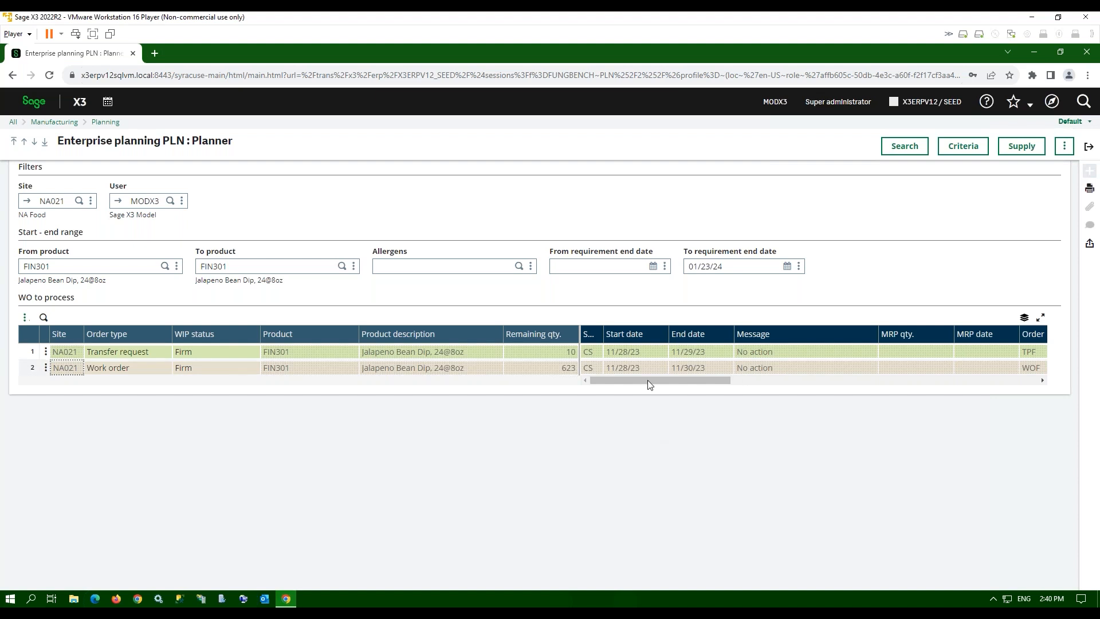
- Locate the new firm work order's entry number in the Entry column, then close the planner
{"action": "left_click_drag", "start_coordinate": [692, 381], "coordinate": [766, 381]}
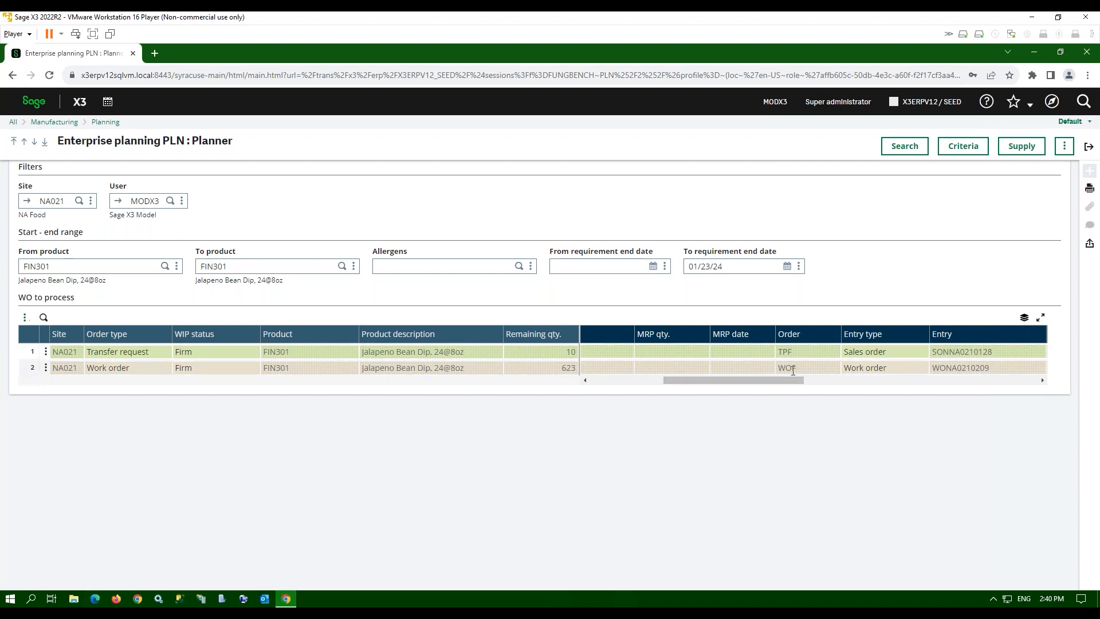
{"action": "left_click_drag", "start_coordinate": [788, 379], "coordinate": [811, 380]}
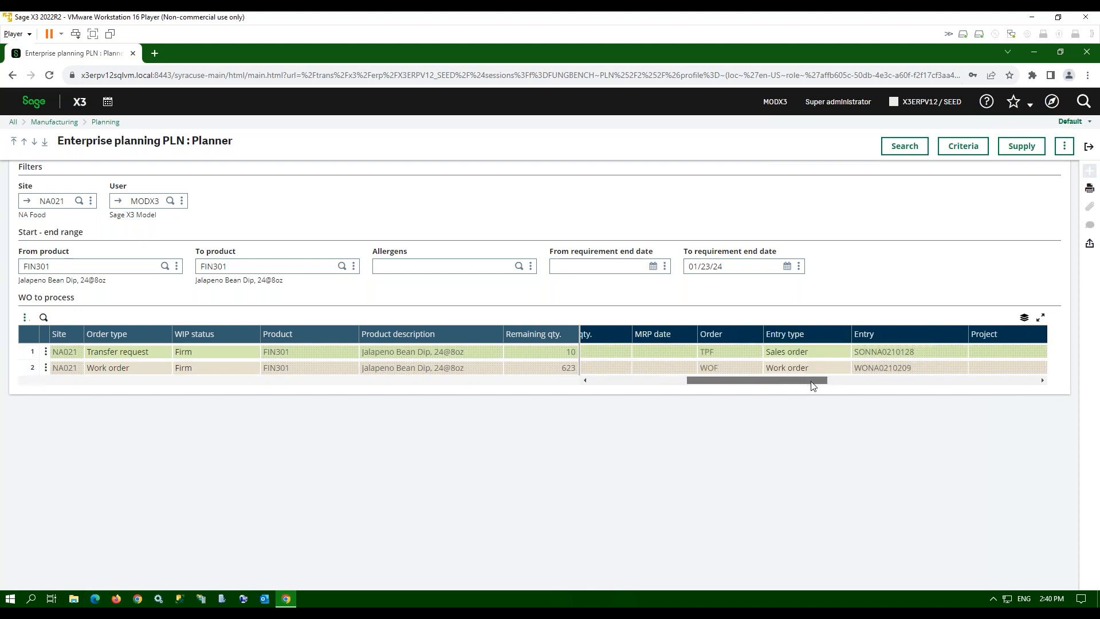
{"action": "left_click", "coordinate": [859, 373]}
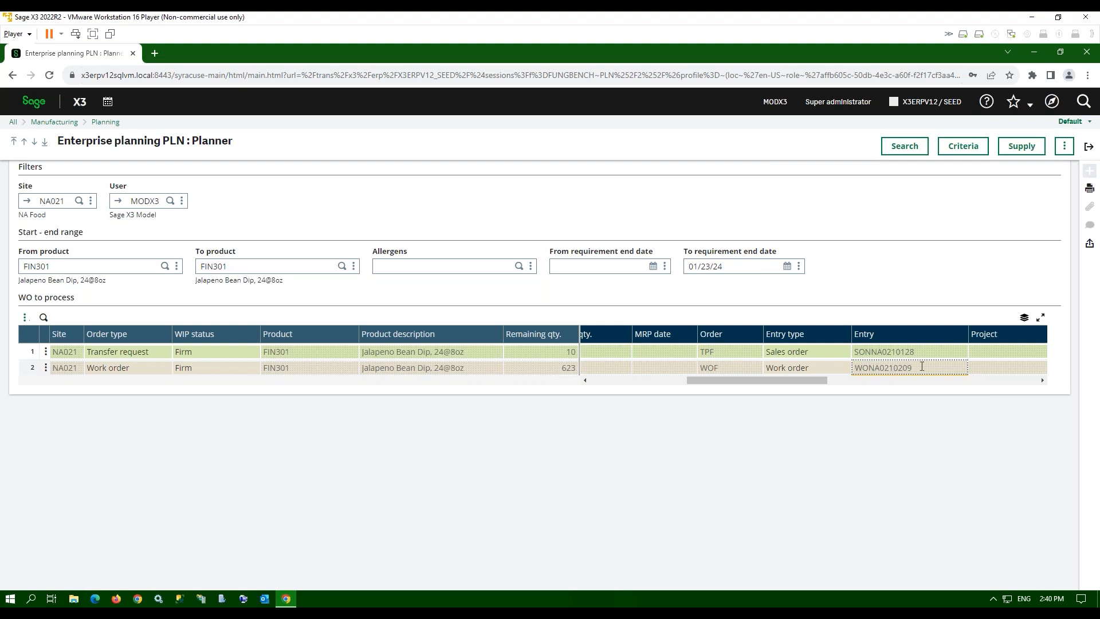
{"action": "left_click", "coordinate": [1089, 147]}
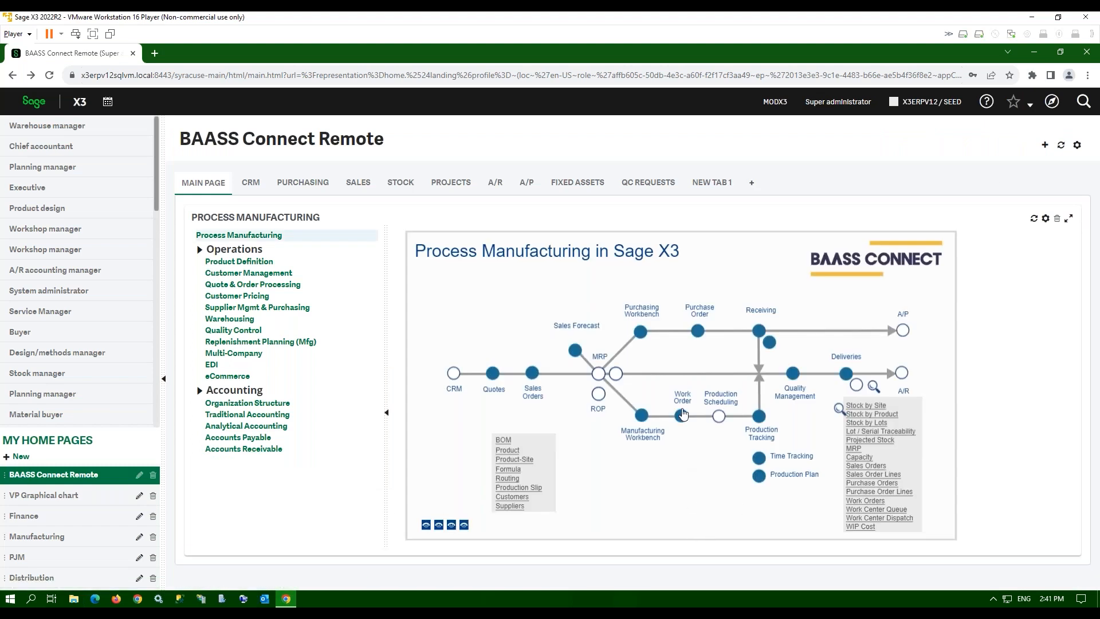
- Load work order WONA0210209 in ALL : Full entry and view its status
{"action": "left_click", "coordinate": [682, 415]}
{"action": "left_click", "coordinate": [481, 190]}
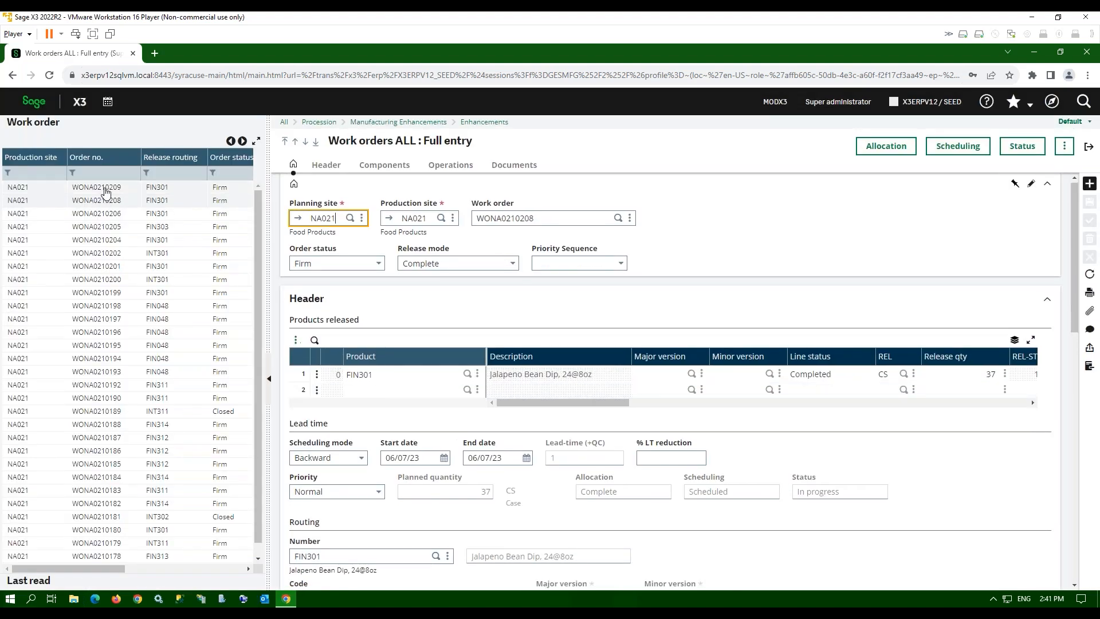
{"action": "left_click", "coordinate": [106, 191]}
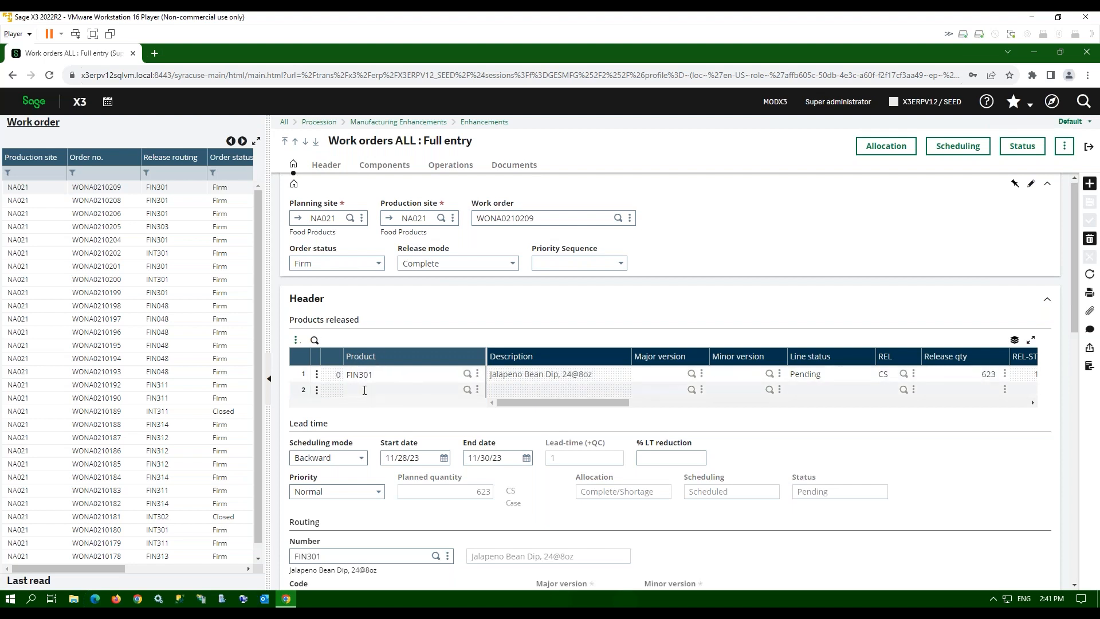
{"action": "left_click_drag", "start_coordinate": [600, 406], "coordinate": [556, 405]}
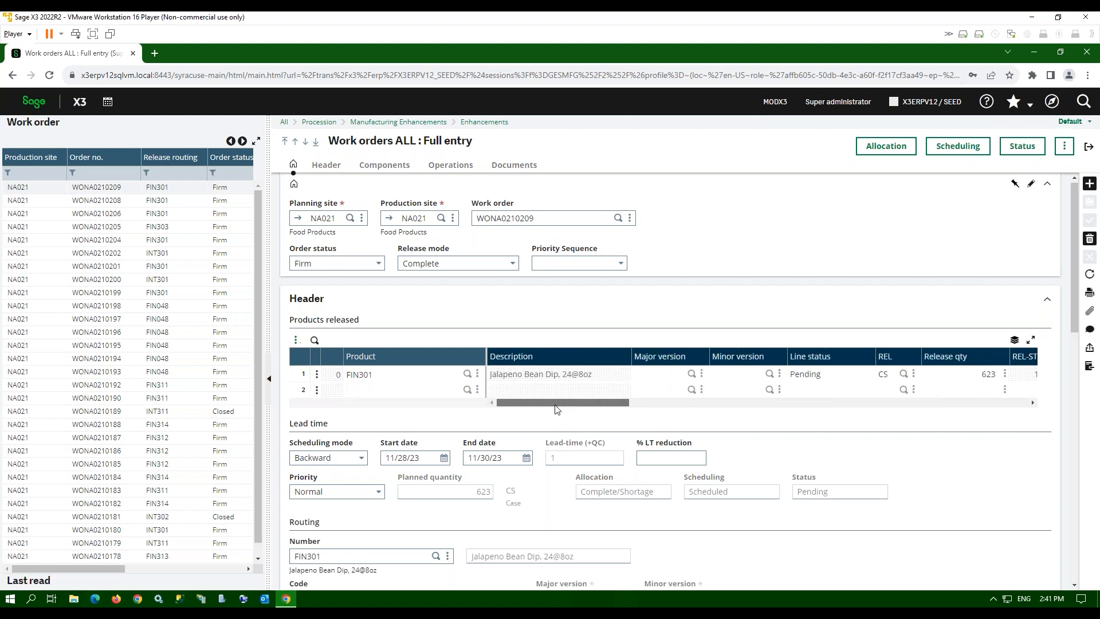
{"action": "left_click", "coordinate": [1015, 151]}
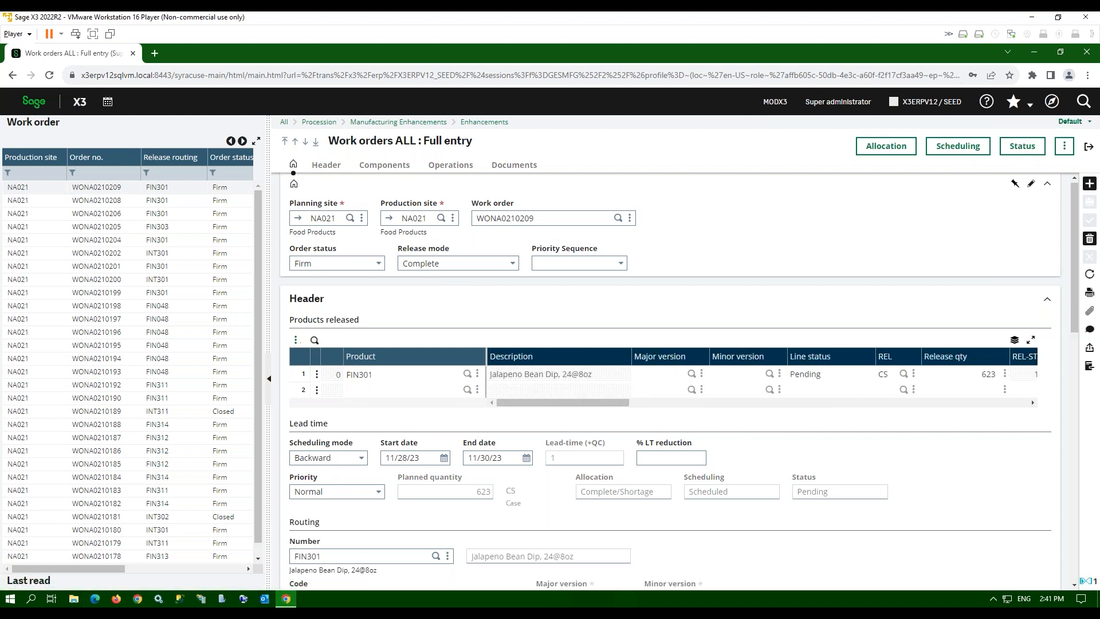
{"action": "left_click", "coordinate": [324, 168]}
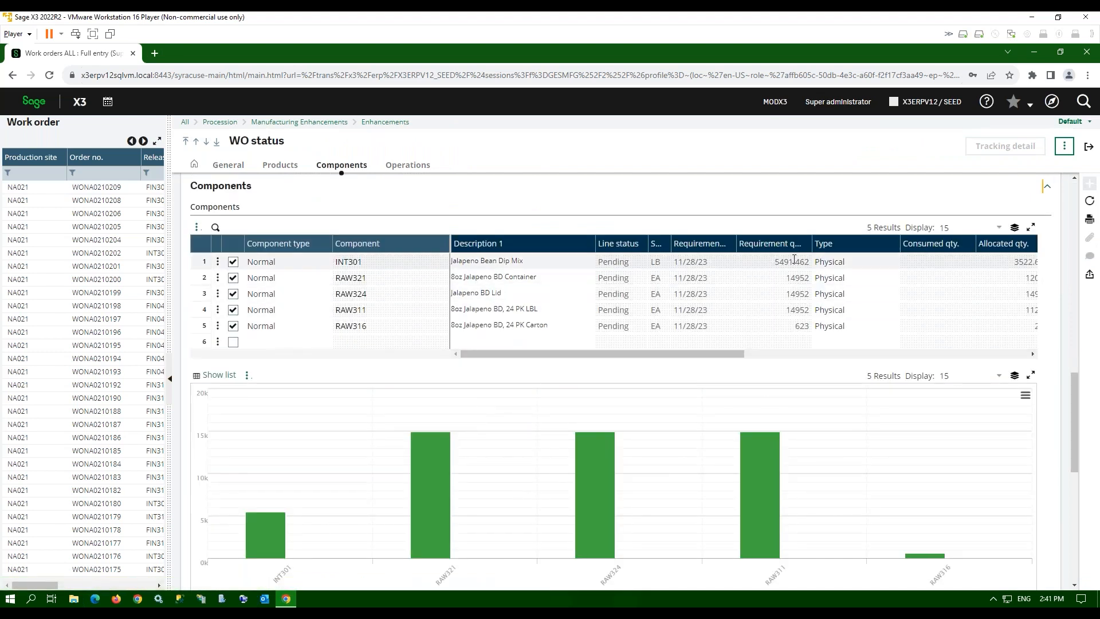
{"action": "left_click_drag", "start_coordinate": [708, 358], "coordinate": [749, 359]}
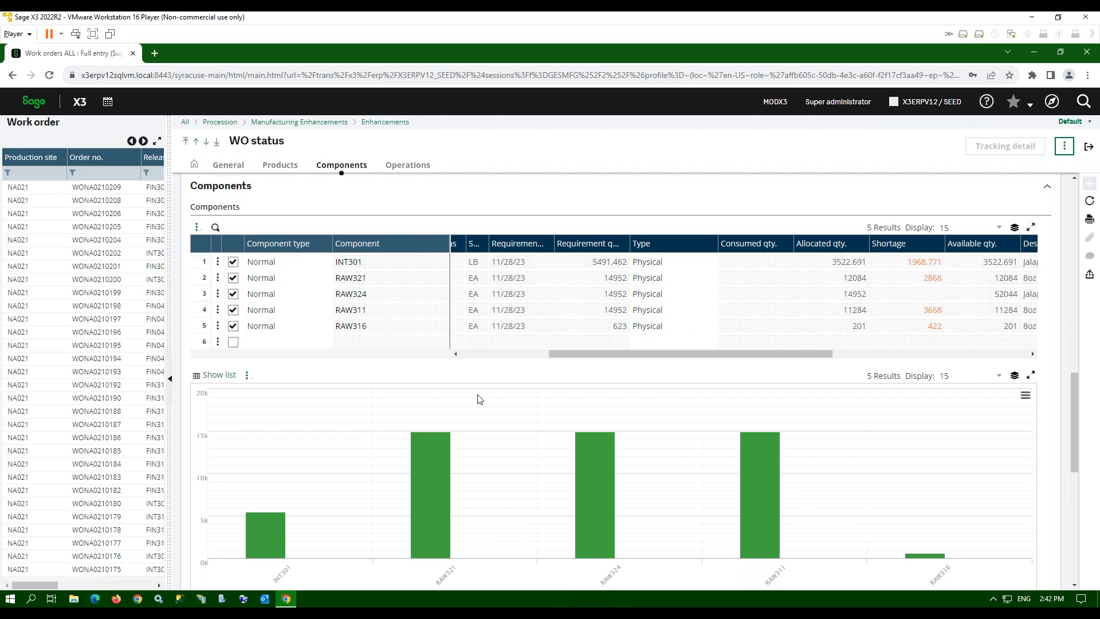
{"action": "left_click", "coordinate": [1090, 149]}
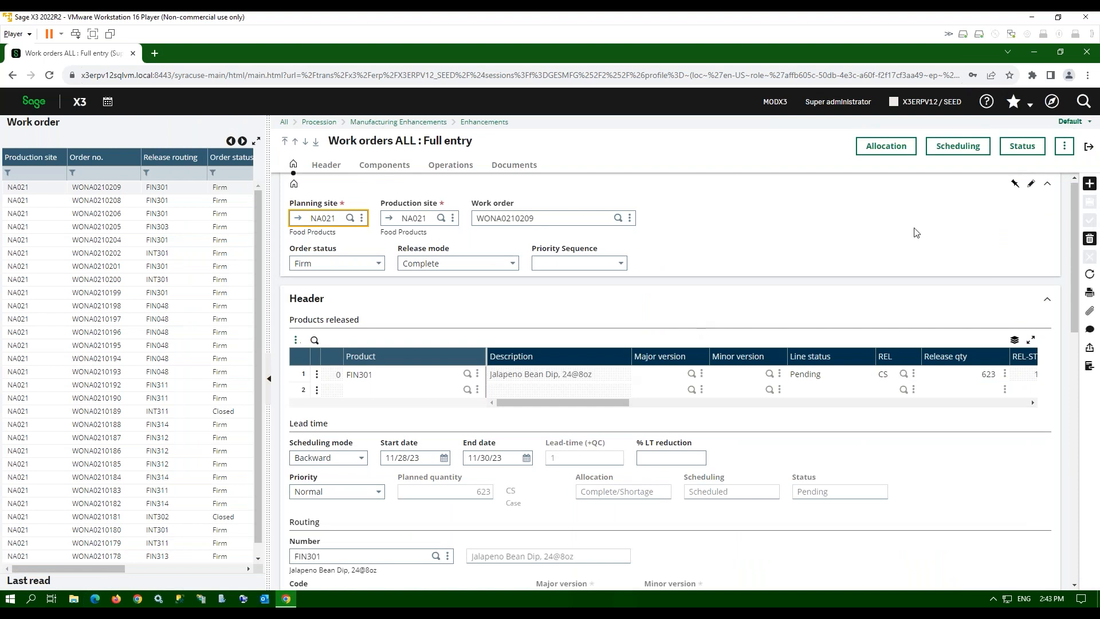
- Close the WONA0210209 work order and start Production Tracking from the home diagram
{"action": "left_click", "coordinate": [1089, 151]}
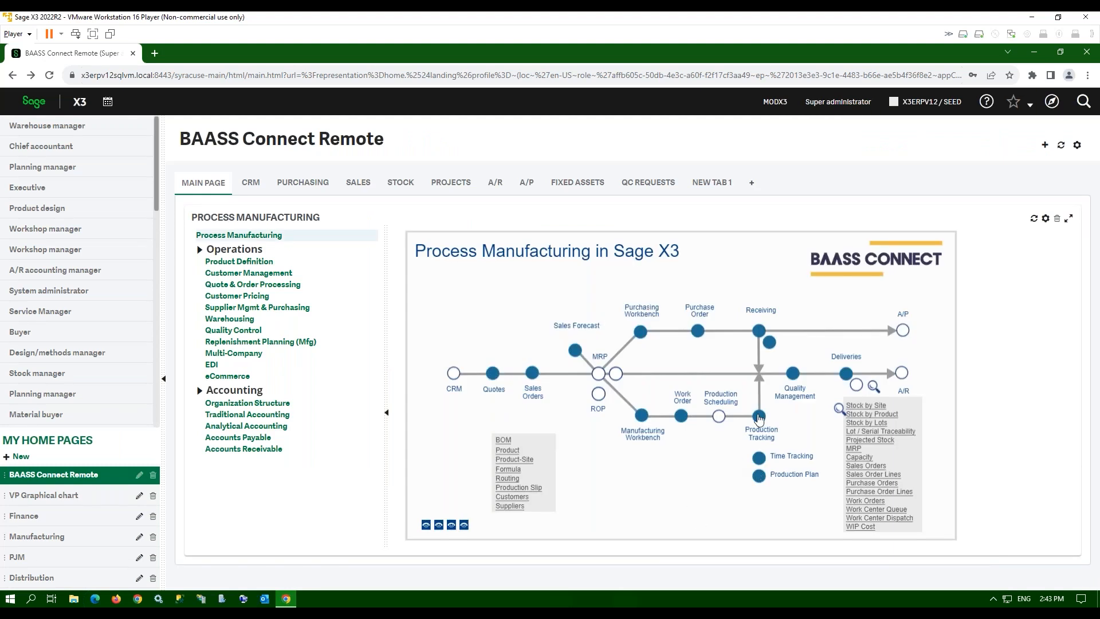
{"action": "left_click", "coordinate": [759, 417]}
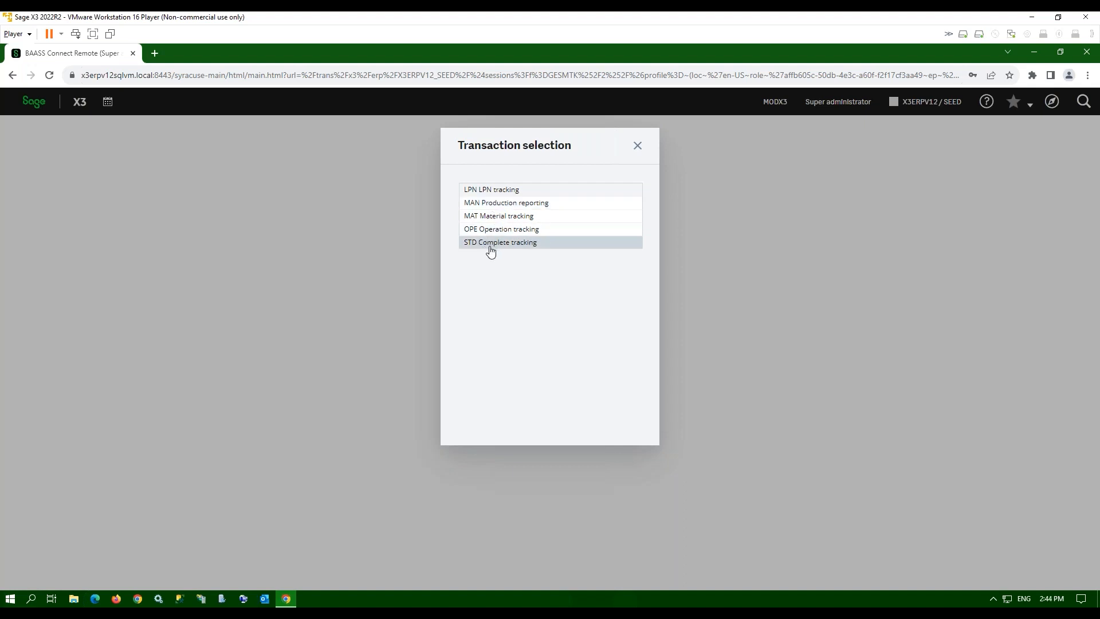
- Create a new STD Complete tracking for WONA0210209, found by filtering release routing to FIN301
{"action": "left_click", "coordinate": [491, 248]}
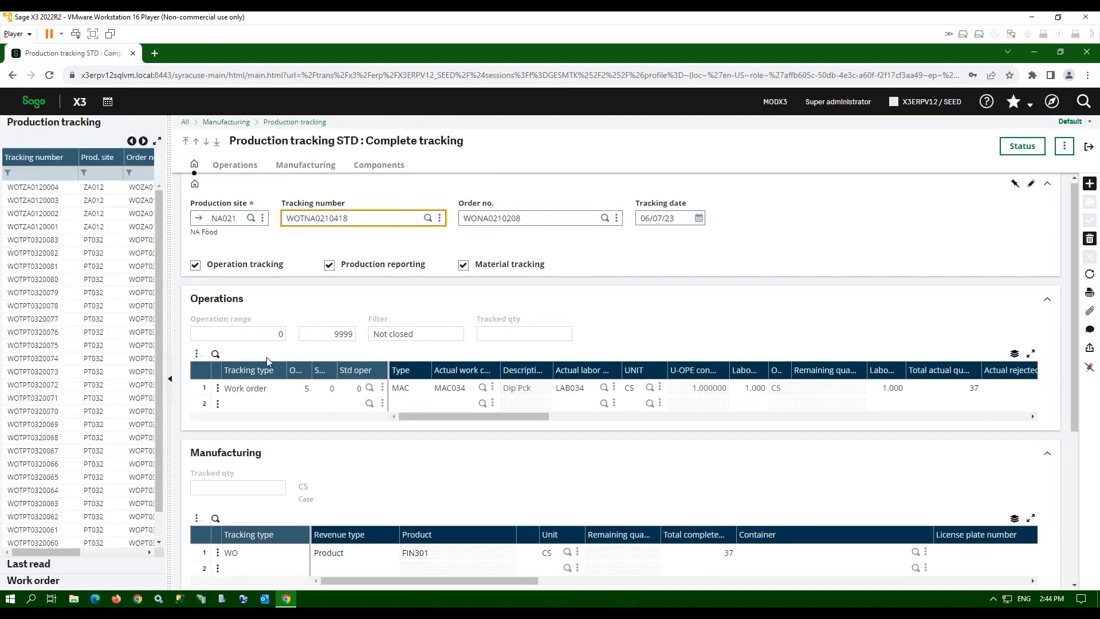
{"action": "left_click", "coordinate": [1089, 187]}
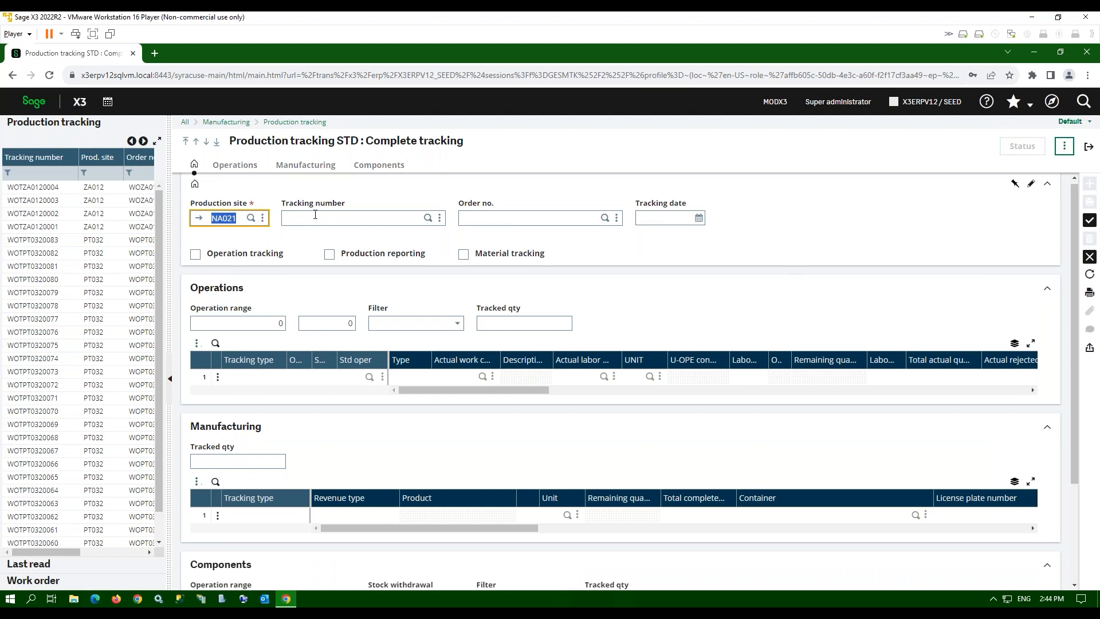
{"action": "left_click", "coordinate": [527, 219]}
{"action": "left_click", "coordinate": [605, 217]}
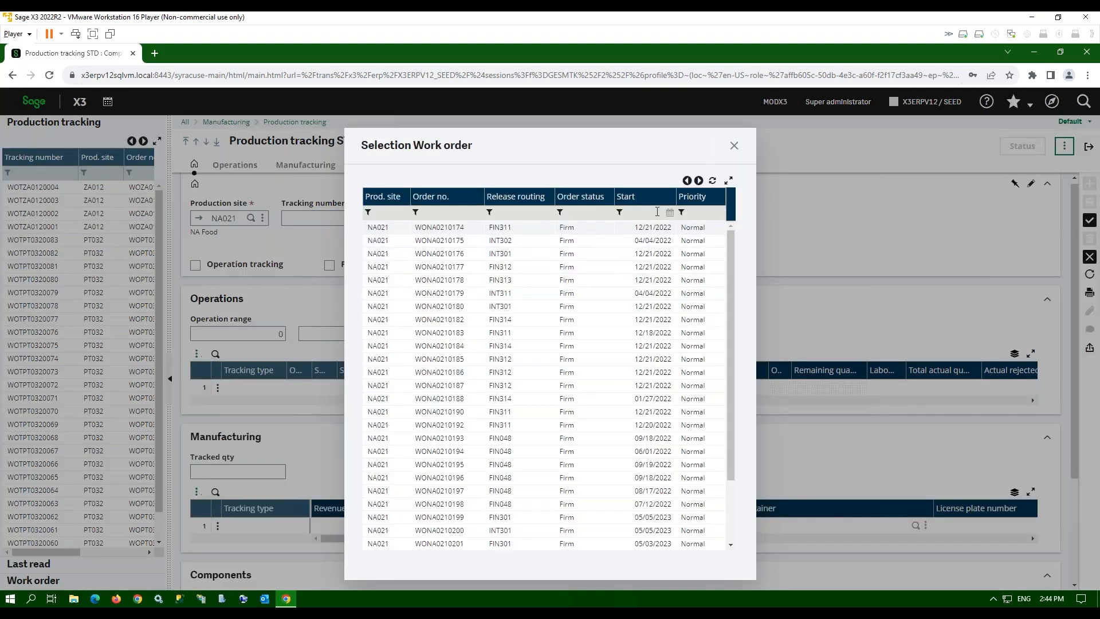
{"action": "left_click", "coordinate": [507, 213]}
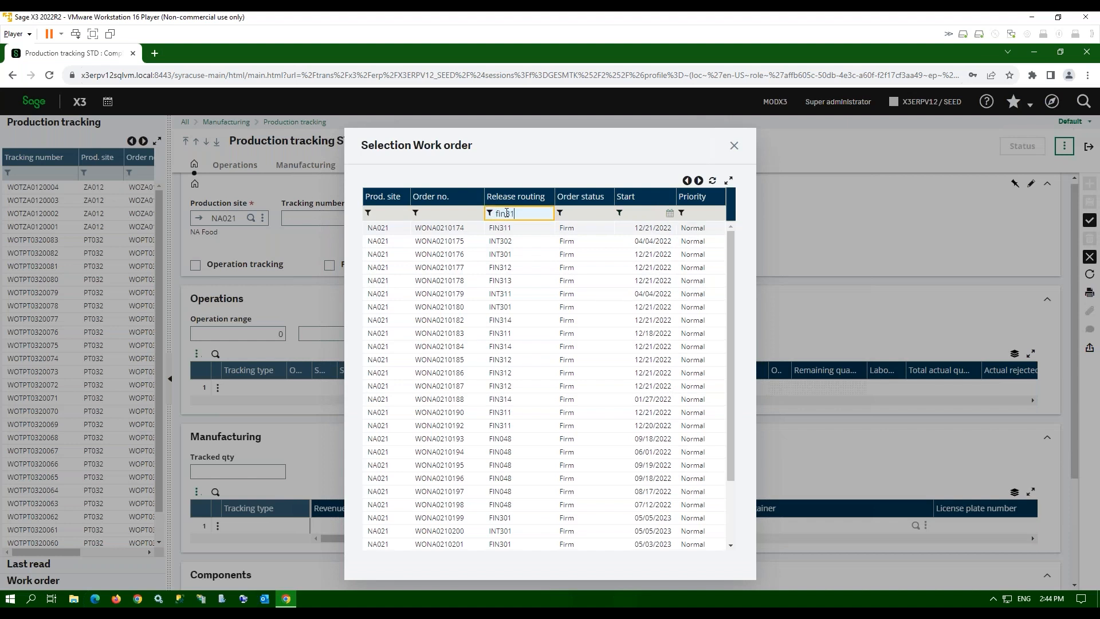
{"action": "type", "text": "fin301"}
{"action": "key", "text": "Tab"}
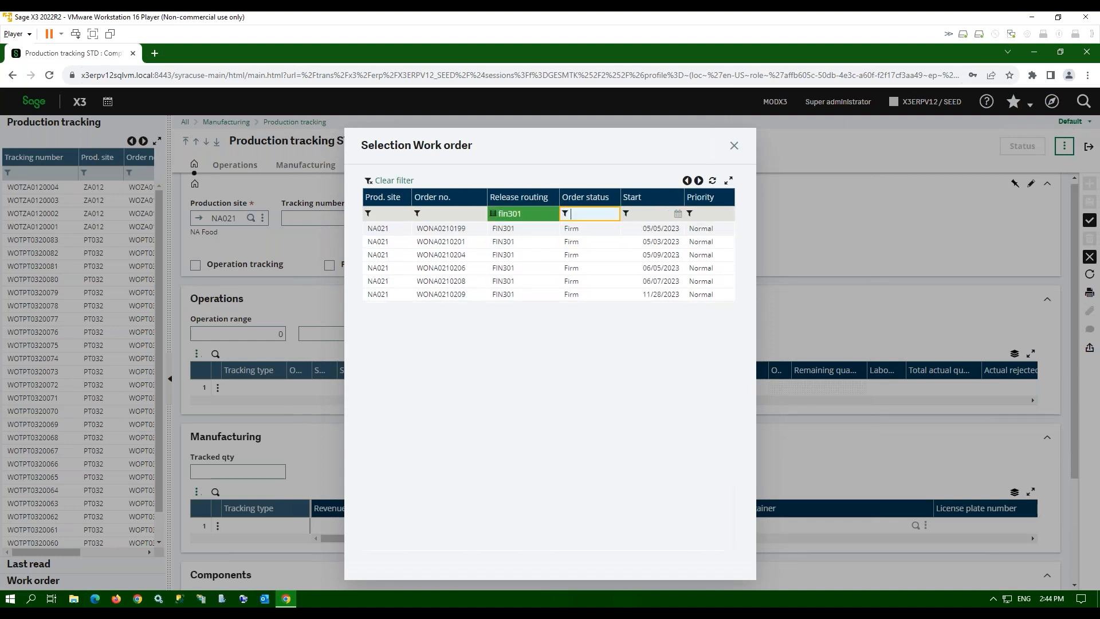
{"action": "left_click", "coordinate": [506, 298]}
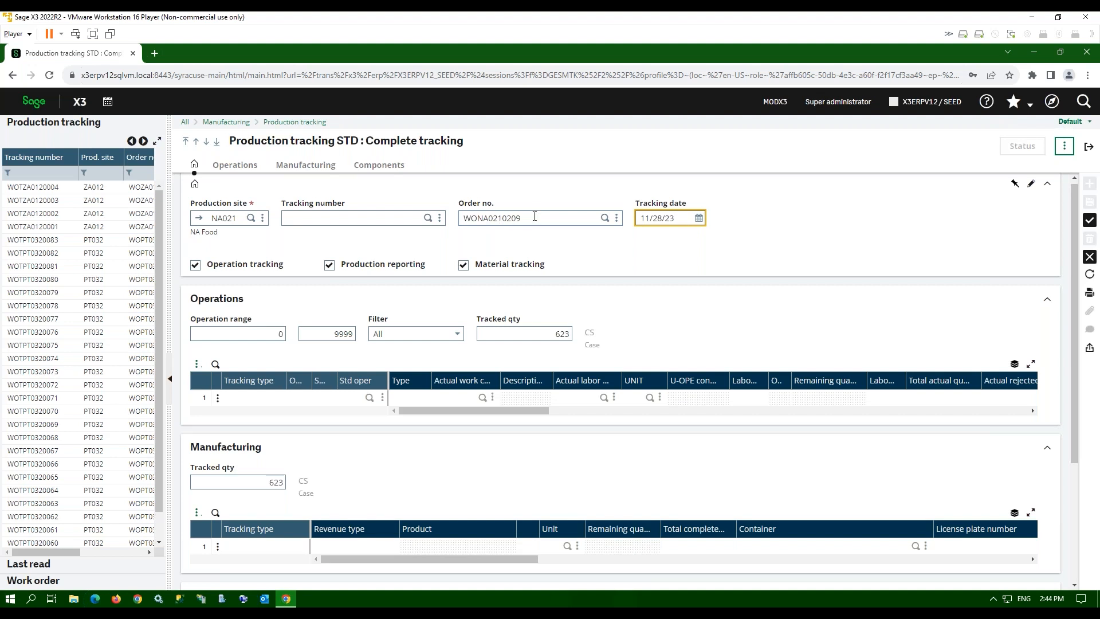
- Turn off operation and material tracking, set tracked quantity to 10 cases, and create the tracking
{"action": "key", "text": "Tab"}
{"action": "left_click", "coordinate": [195, 264]}
{"action": "key", "text": "Tab"}
{"action": "key", "text": "Tab"}
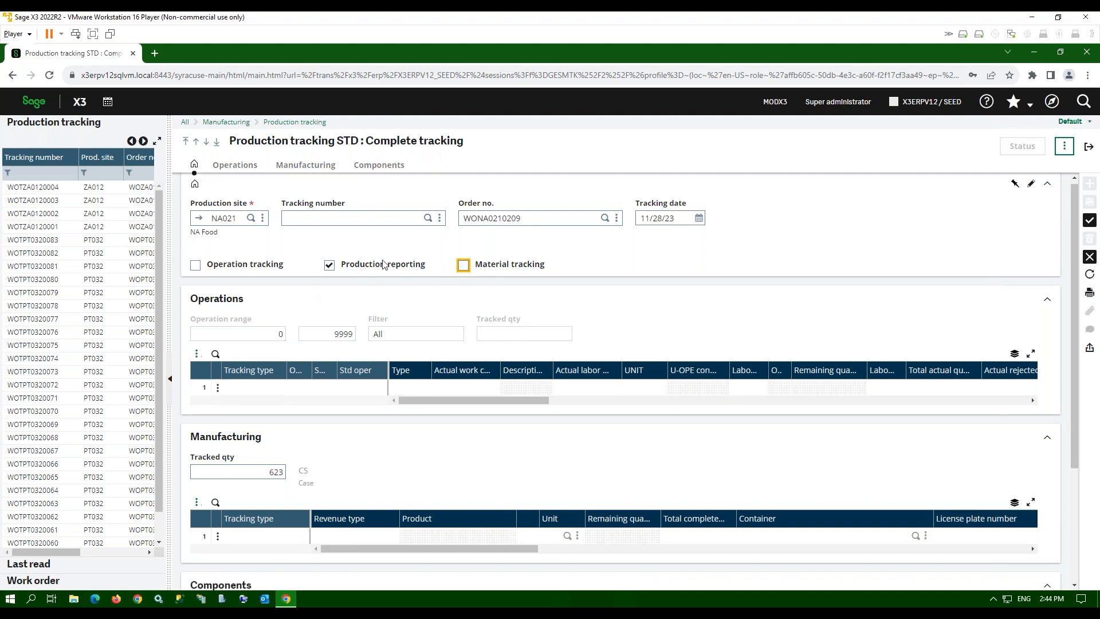
{"action": "left_click", "coordinate": [265, 473]}
{"action": "type", "text": "10"}
{"action": "key", "text": "Tab"}
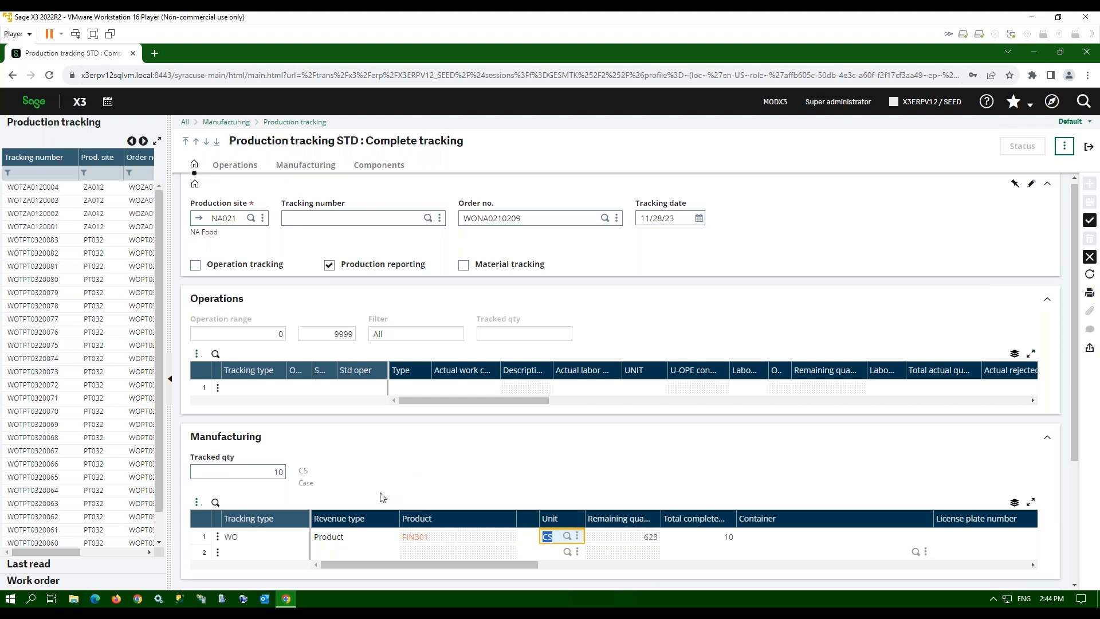
{"action": "left_click", "coordinate": [533, 565]}
{"action": "left_click_drag", "start_coordinate": [533, 565], "coordinate": [614, 567]}
{"action": "left_click", "coordinate": [1090, 220]}
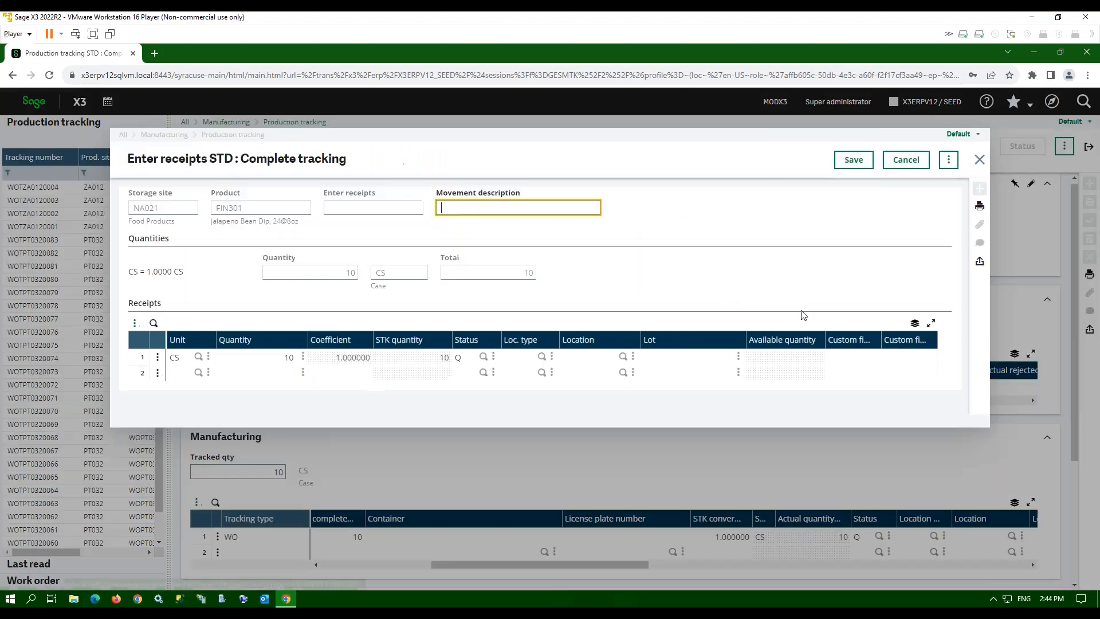
- Enter 'demo' as the movement description and bring up the stock statuses for receipt line 1
{"action": "type", "text": "demo"}
{"action": "key", "text": "Tab"}
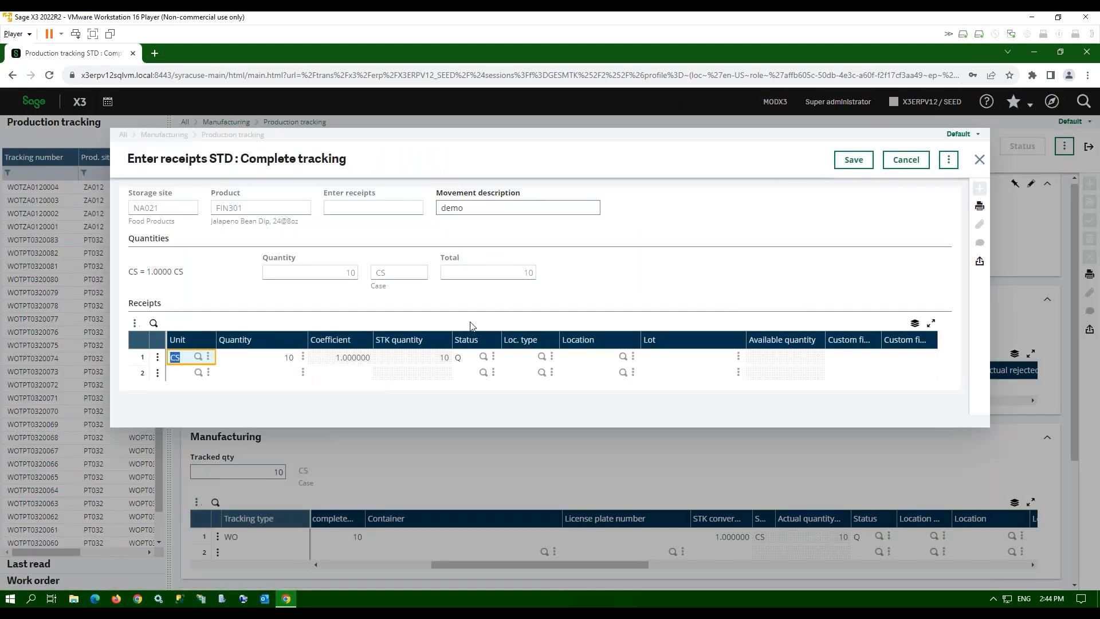
{"action": "key", "text": "Tab"}
{"action": "left_click", "coordinate": [459, 358]}
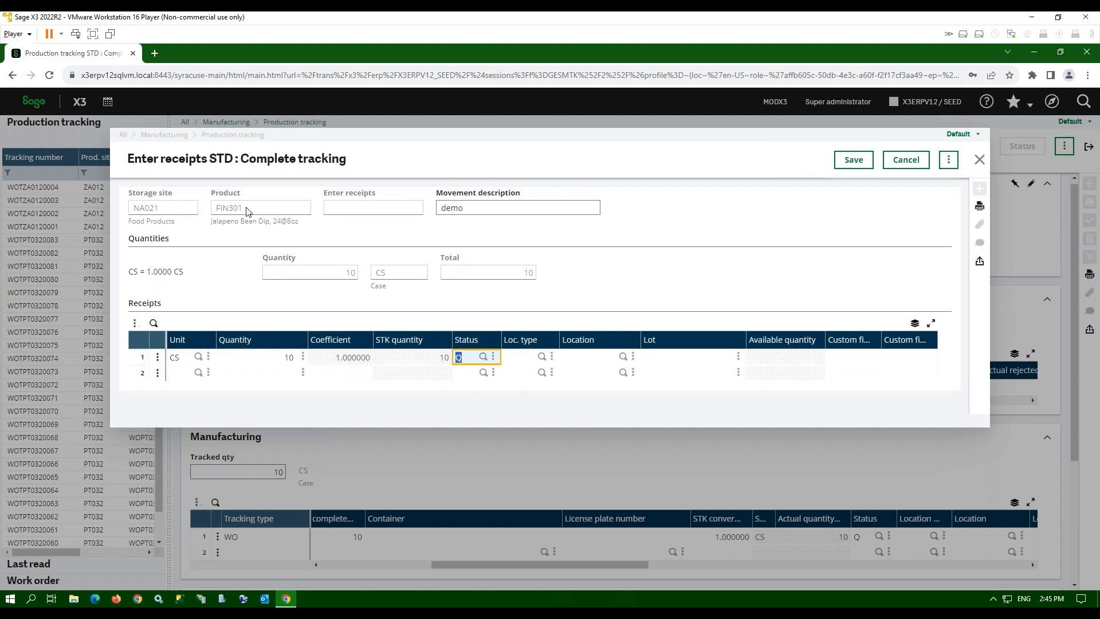
{"action": "left_click", "coordinate": [483, 357]}
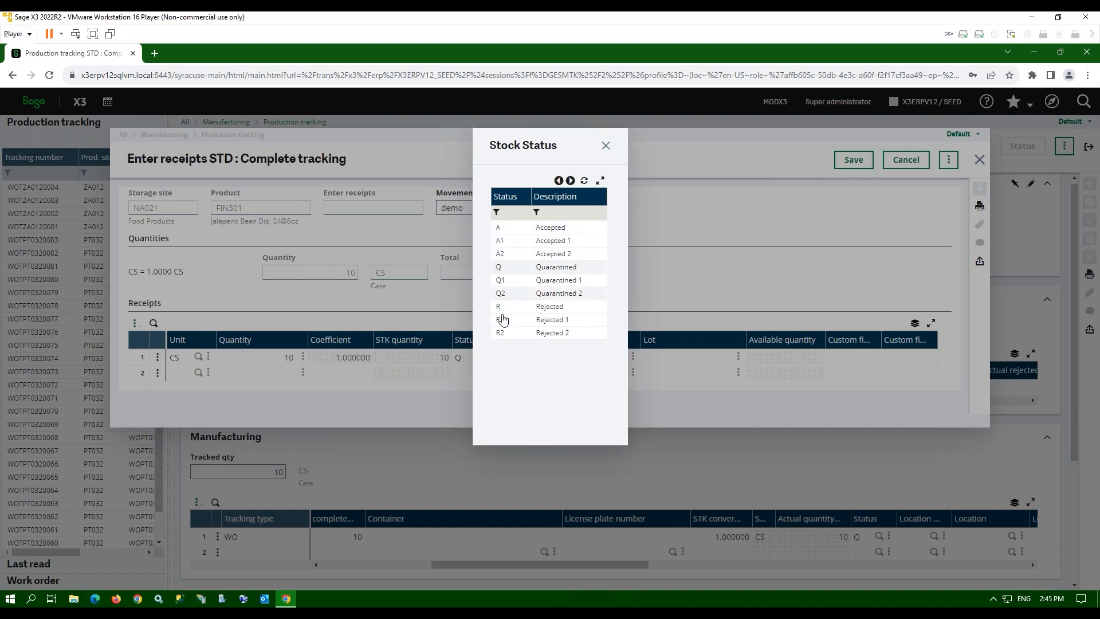
- Keep the received cases at status Q (Quarantined) and set the location type to STO
{"action": "left_click", "coordinate": [505, 269]}
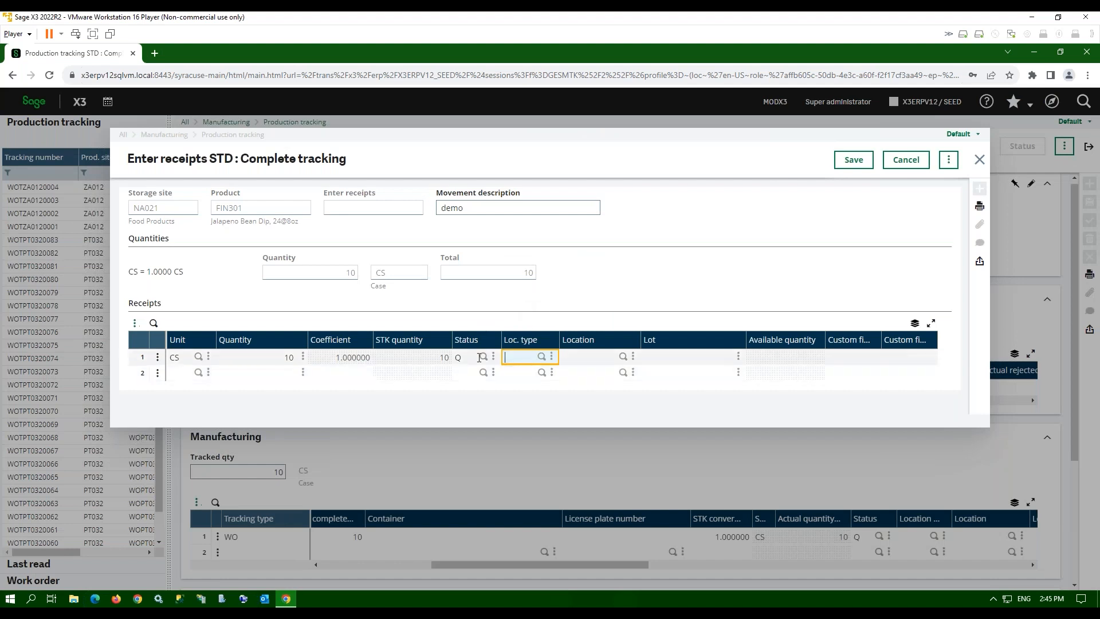
{"action": "left_click", "coordinate": [541, 358]}
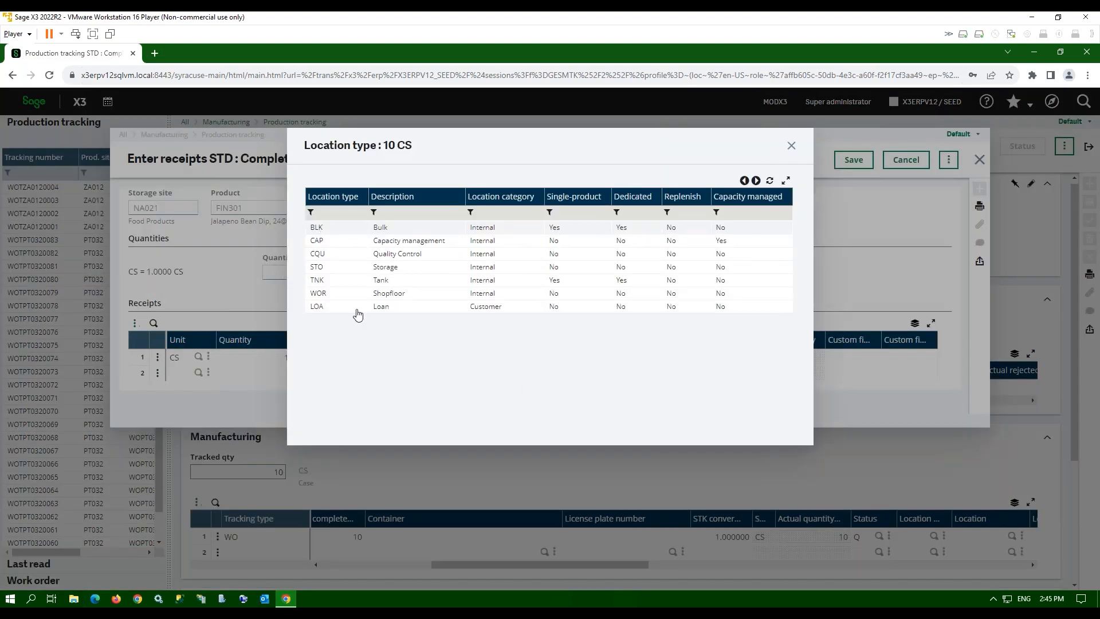
{"action": "left_click", "coordinate": [329, 270]}
{"action": "key", "text": "Tab"}
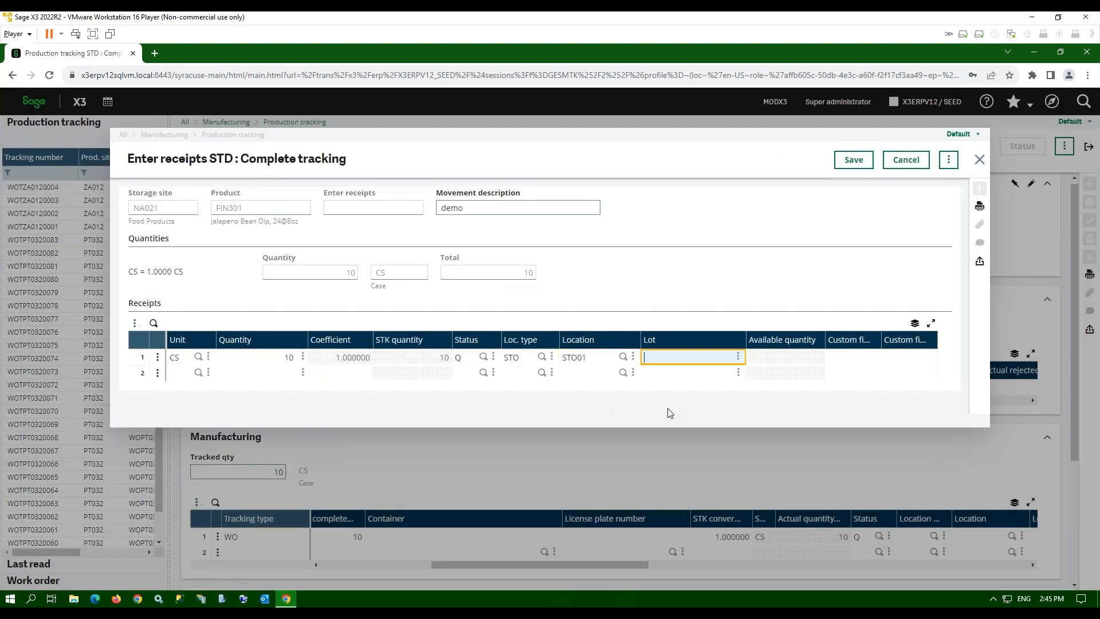
- Assign the next lot number automatically, accept the lot complement details, and save the 10-case receipt
{"action": "left_click", "coordinate": [738, 357]}
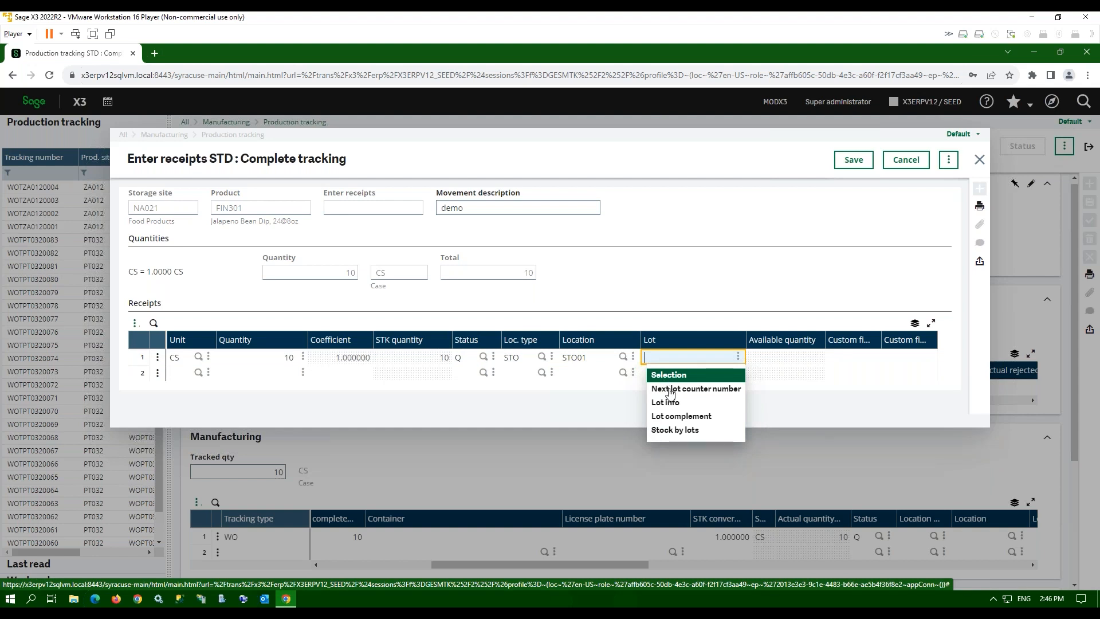
{"action": "left_click", "coordinate": [669, 388]}
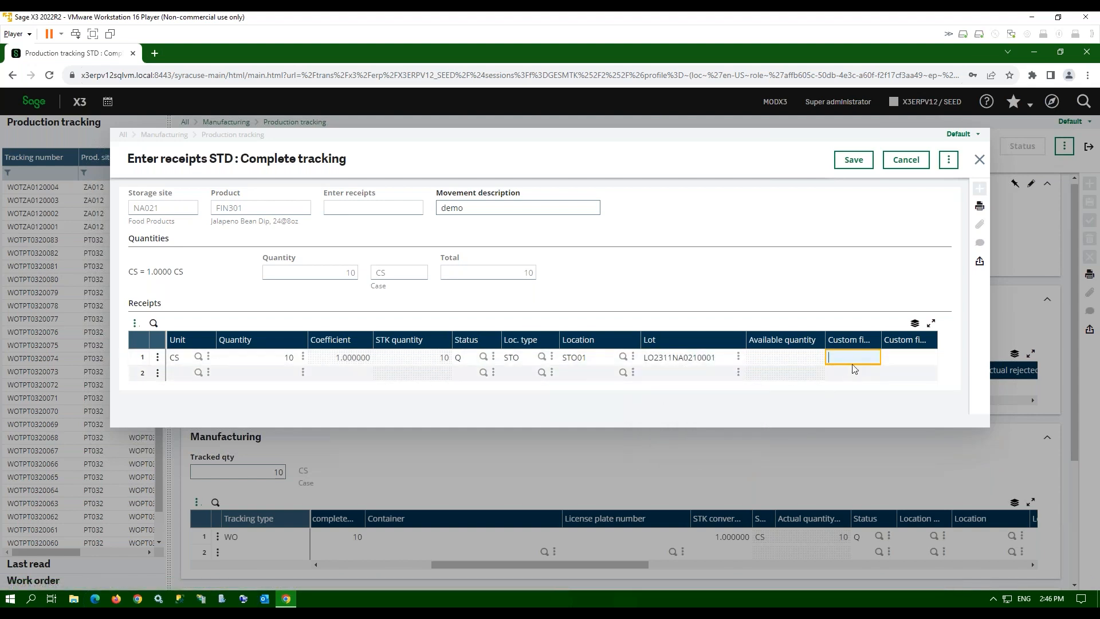
{"action": "key", "text": "Tab"}
{"action": "key", "text": "Tab"}
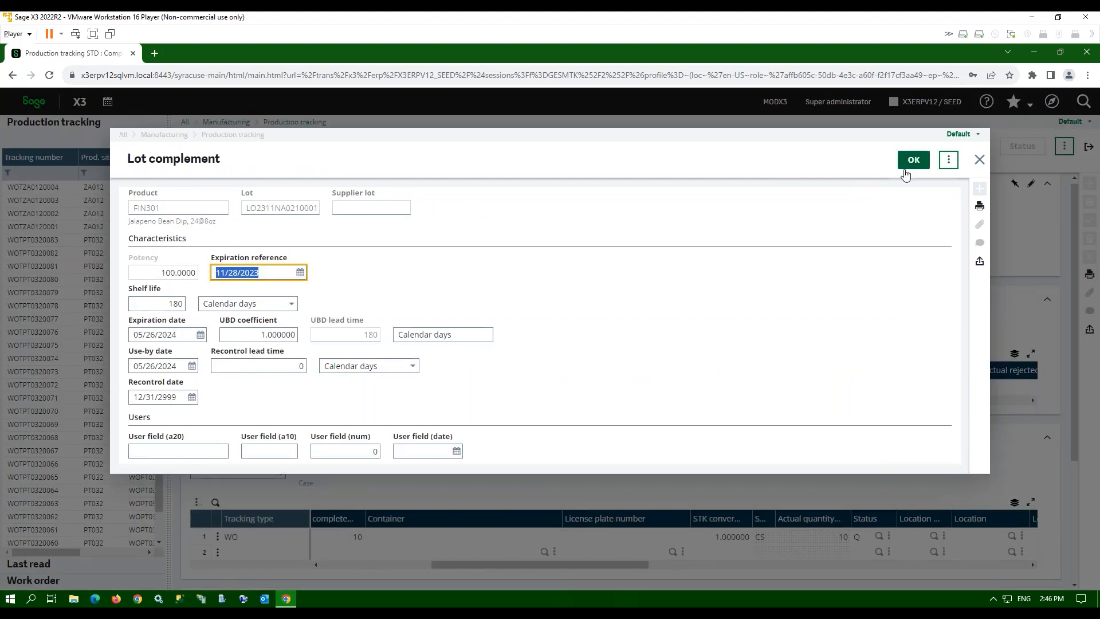
{"action": "key", "text": "Tab"}
{"action": "key", "text": "Tab"}
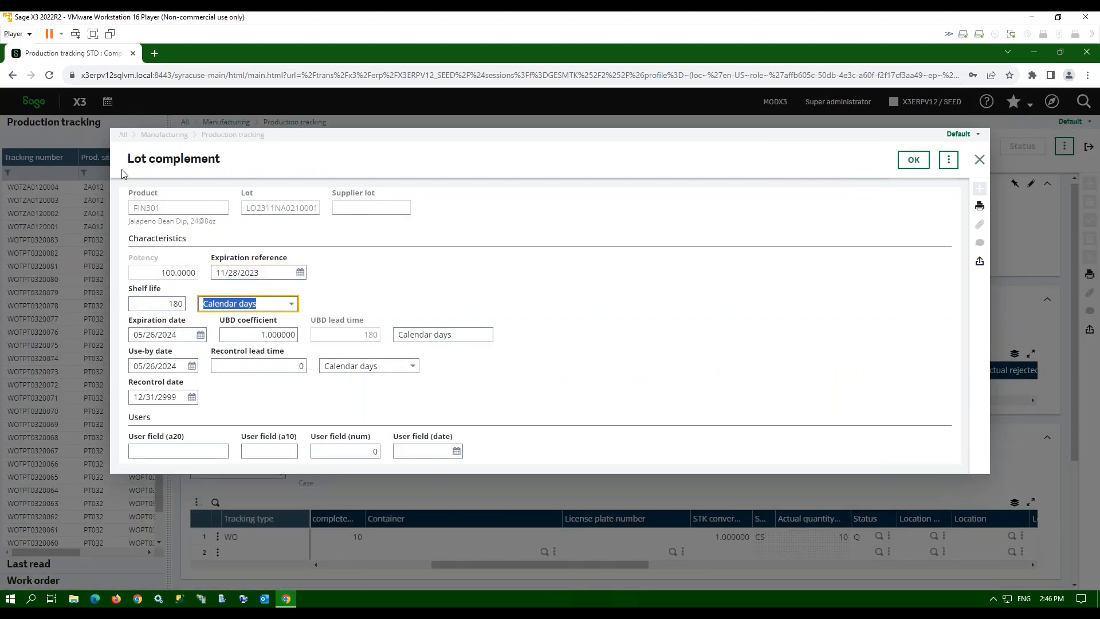
{"action": "key", "text": "Tab"}
{"action": "key", "text": "Tab"}
{"action": "key", "text": "Tab"}
{"action": "key", "text": "Tab"}
{"action": "key", "text": "Tab"}
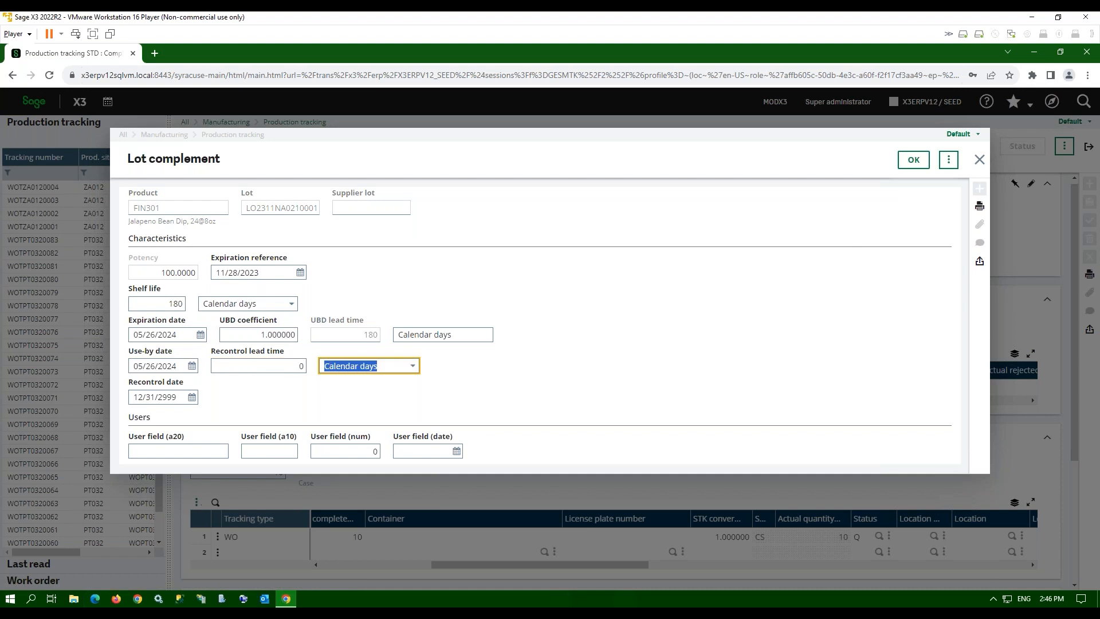
{"action": "key", "text": "Tab"}
{"action": "key", "text": "Tab"}
{"action": "key", "text": "Tab"}
{"action": "key", "text": "Tab"}
{"action": "key", "text": "Tab"}
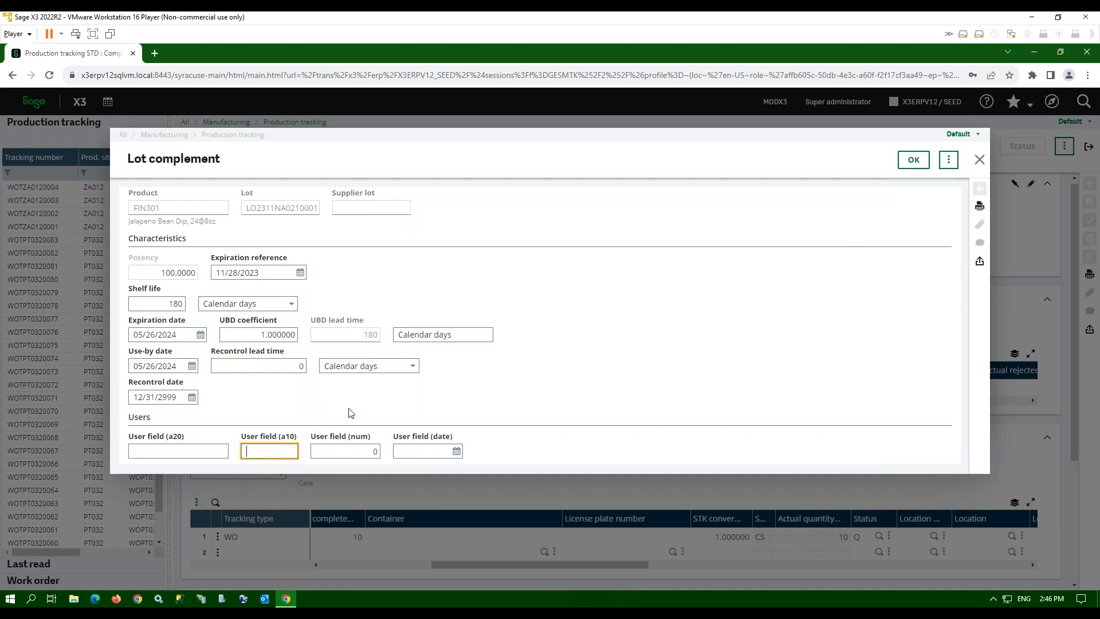
{"action": "left_click", "coordinate": [913, 159]}
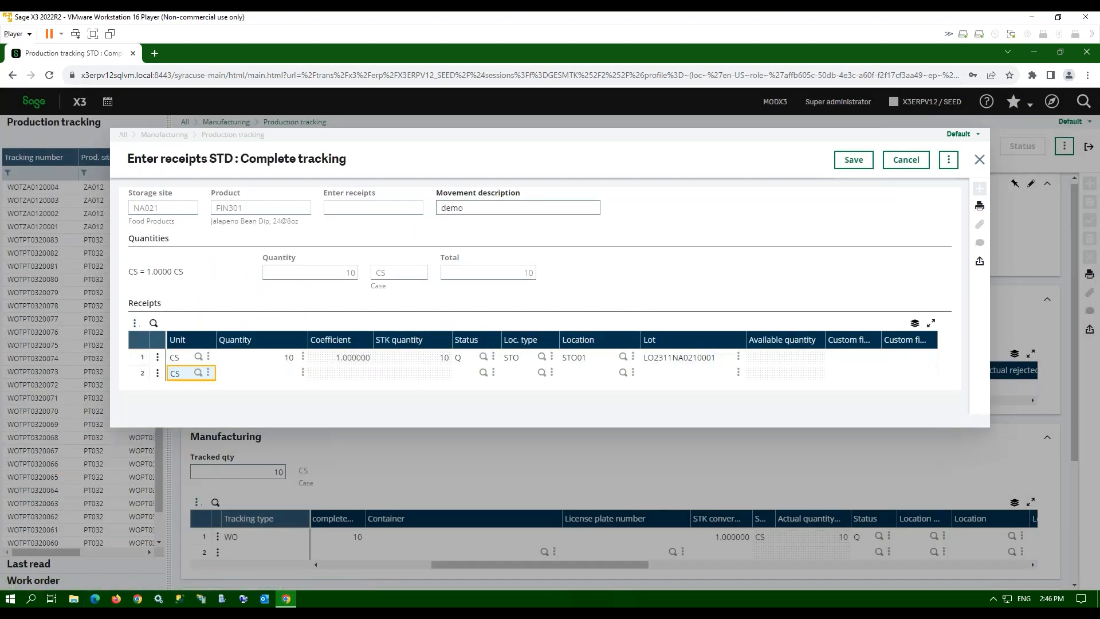
{"action": "key", "text": "Tab"}
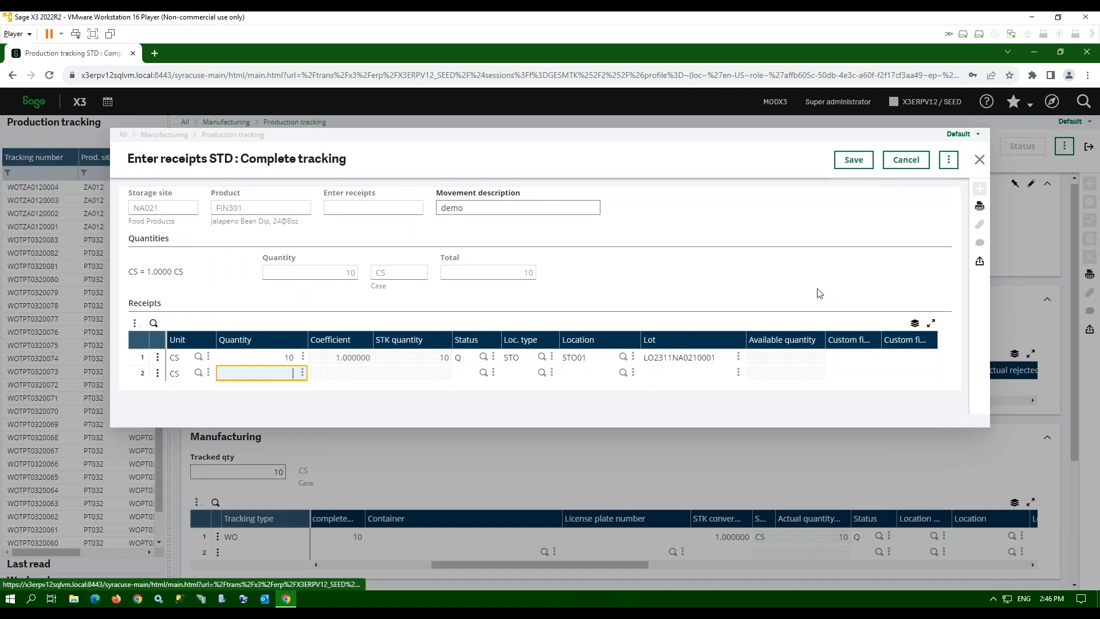
{"action": "left_click", "coordinate": [854, 160]}
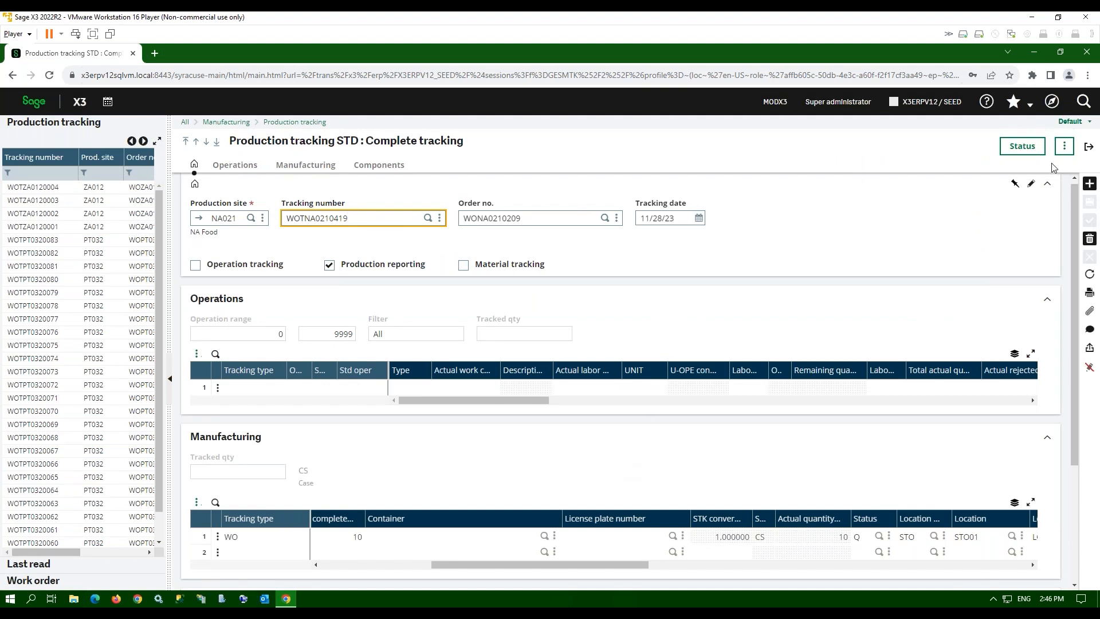
- Go from production tracking to the WIP Cost inquiry and list the Last read work orders in a widened panel
{"action": "left_click", "coordinate": [1088, 147]}
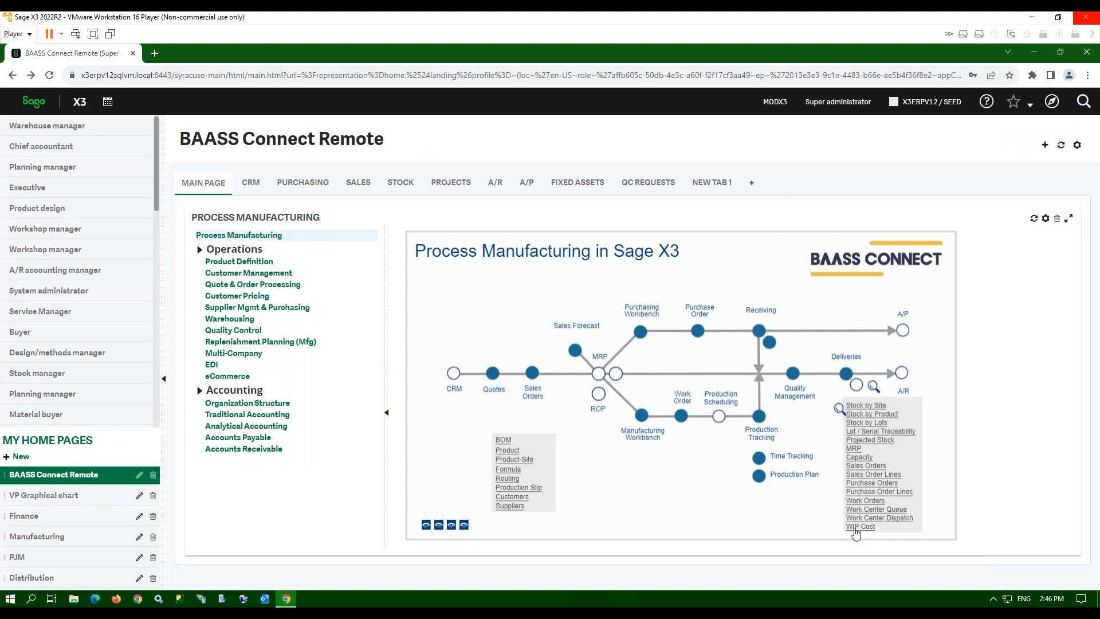
{"action": "left_click", "coordinate": [859, 526]}
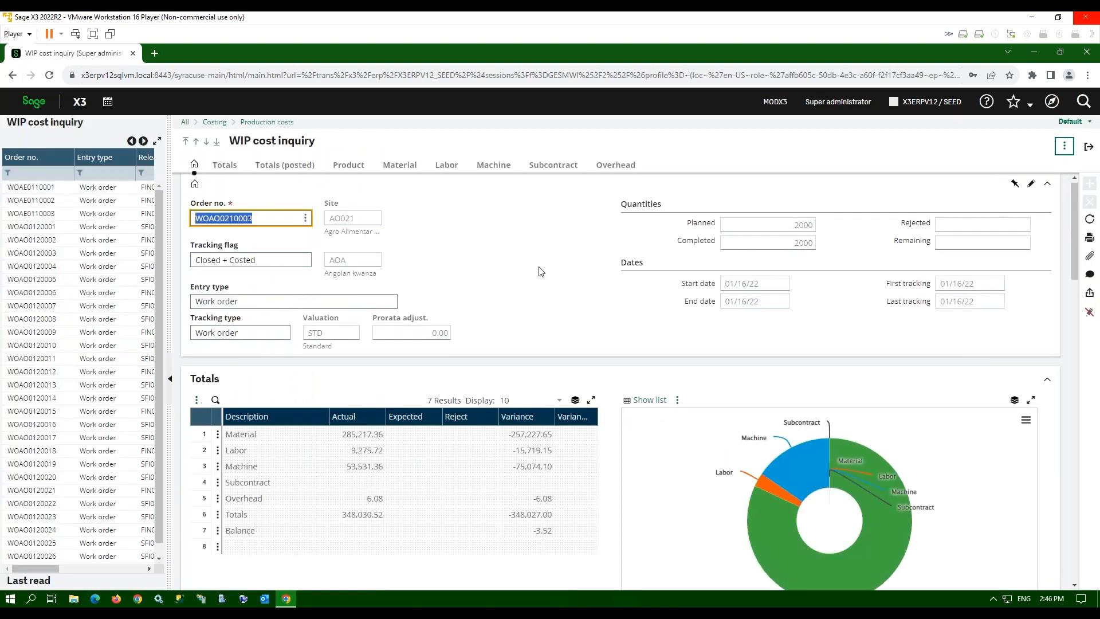
{"action": "left_click_drag", "start_coordinate": [168, 170], "coordinate": [257, 171]}
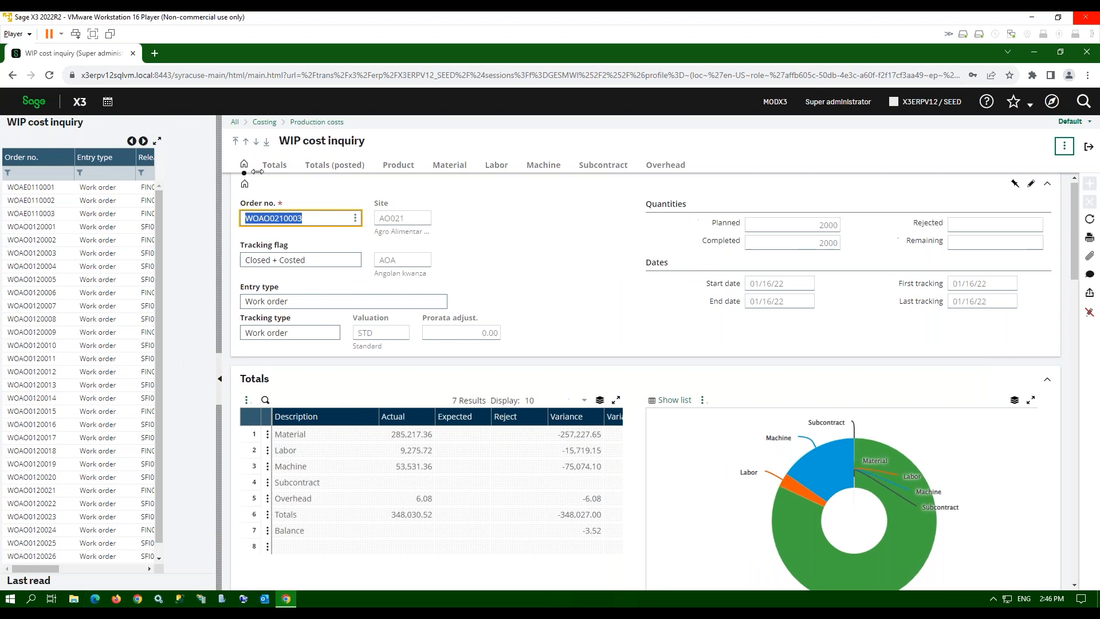
{"action": "left_click", "coordinate": [29, 580]}
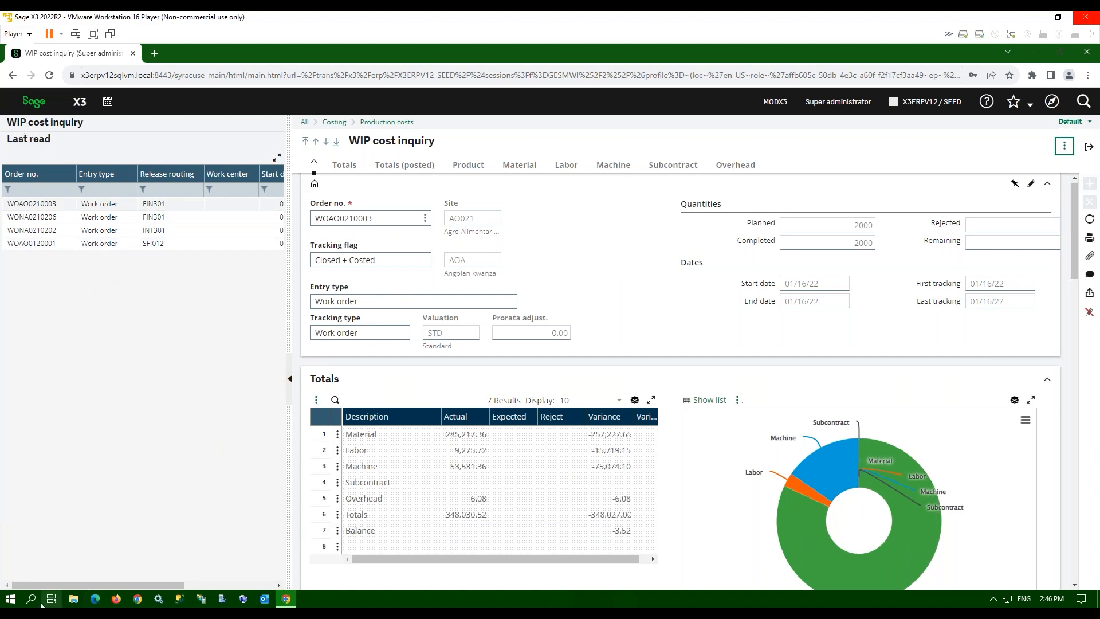
- Filter the work order list by release routing FIN301 and load WIP costs for WONA0210209
{"action": "left_click", "coordinate": [50, 127]}
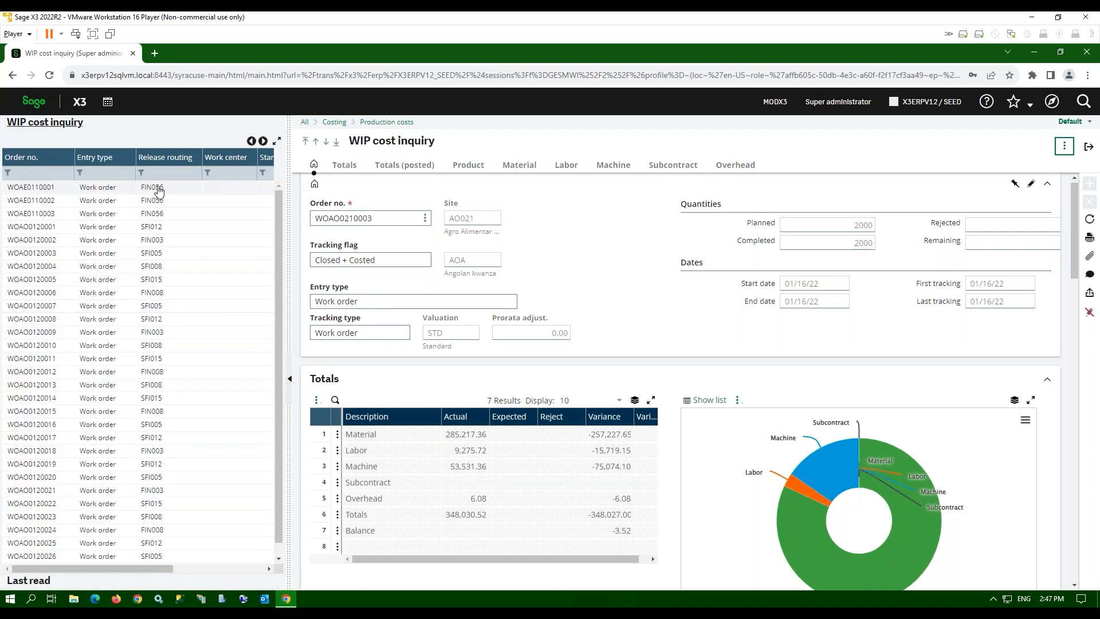
{"action": "left_click", "coordinate": [162, 173]}
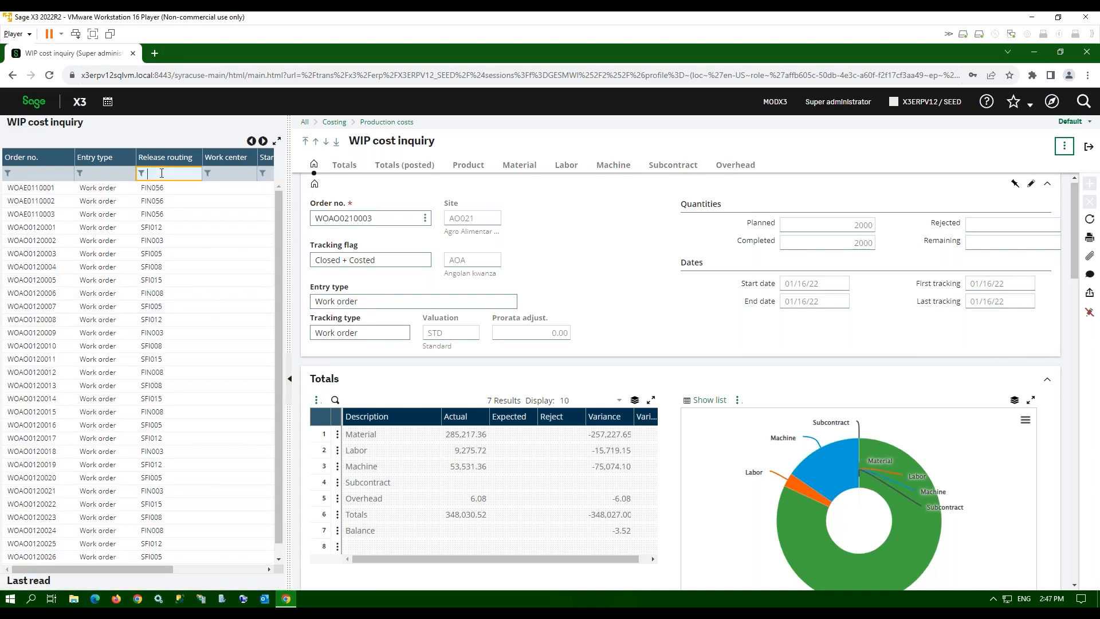
{"action": "type", "text": "fin301"}
{"action": "key", "text": "Tab"}
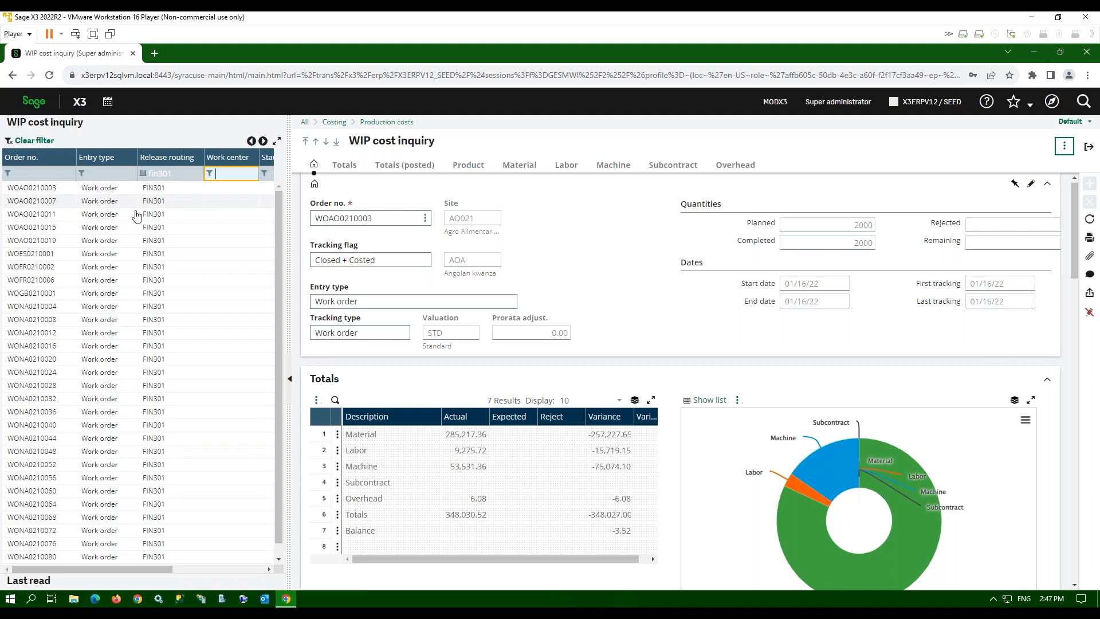
{"action": "left_click_drag", "start_coordinate": [149, 566], "coordinate": [123, 572]}
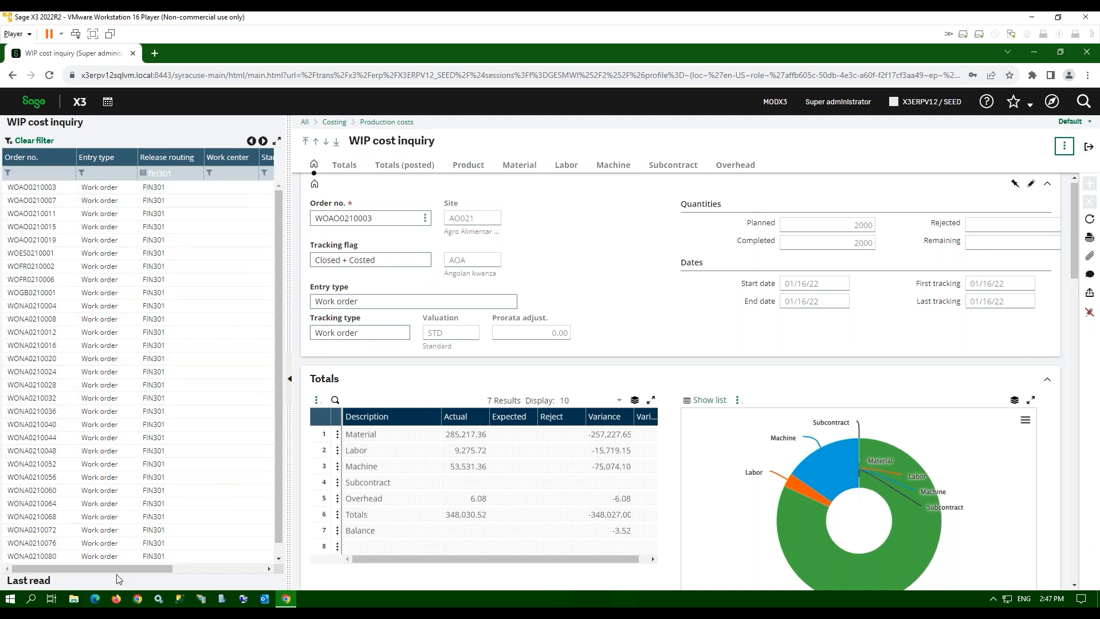
{"action": "left_click_drag", "start_coordinate": [125, 571], "coordinate": [208, 593]}
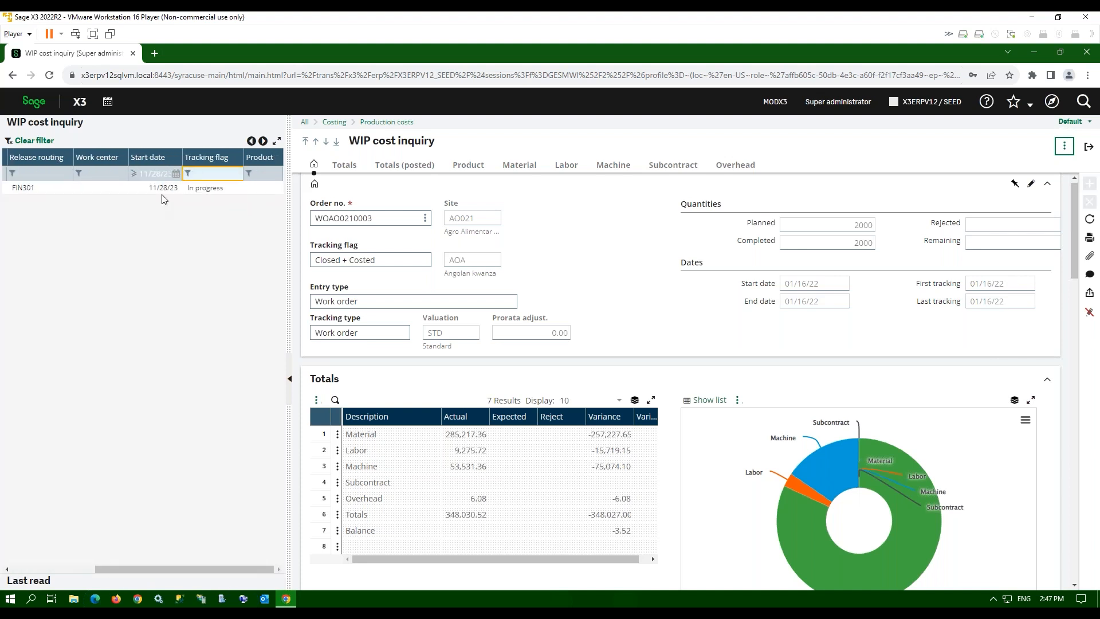
{"action": "left_click", "coordinate": [162, 191]}
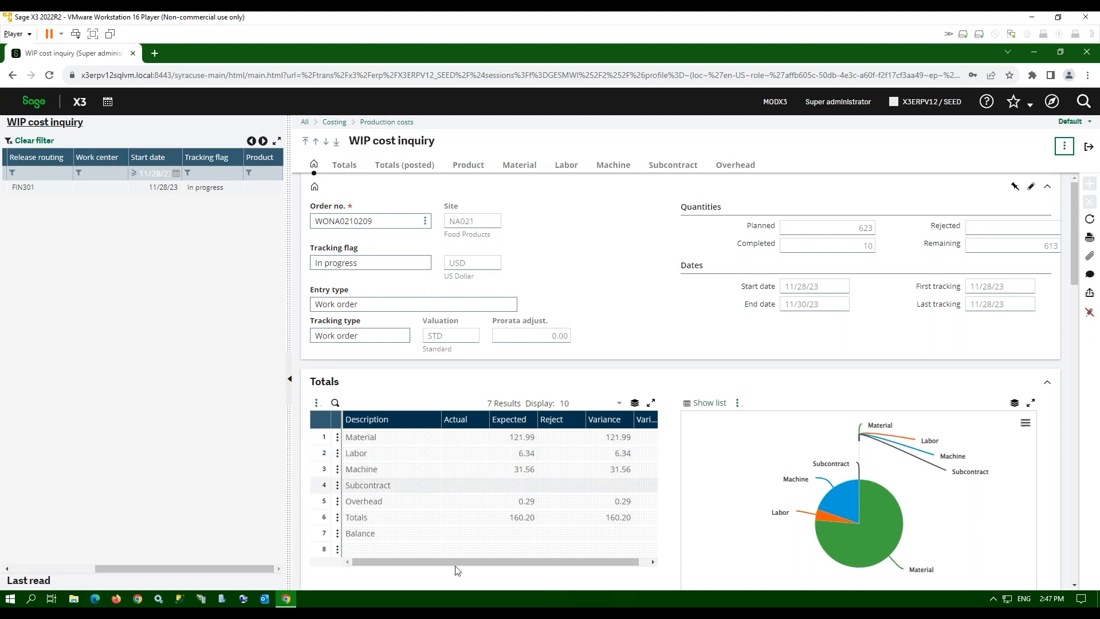
{"action": "mouse_move", "coordinate": [868, 510]}
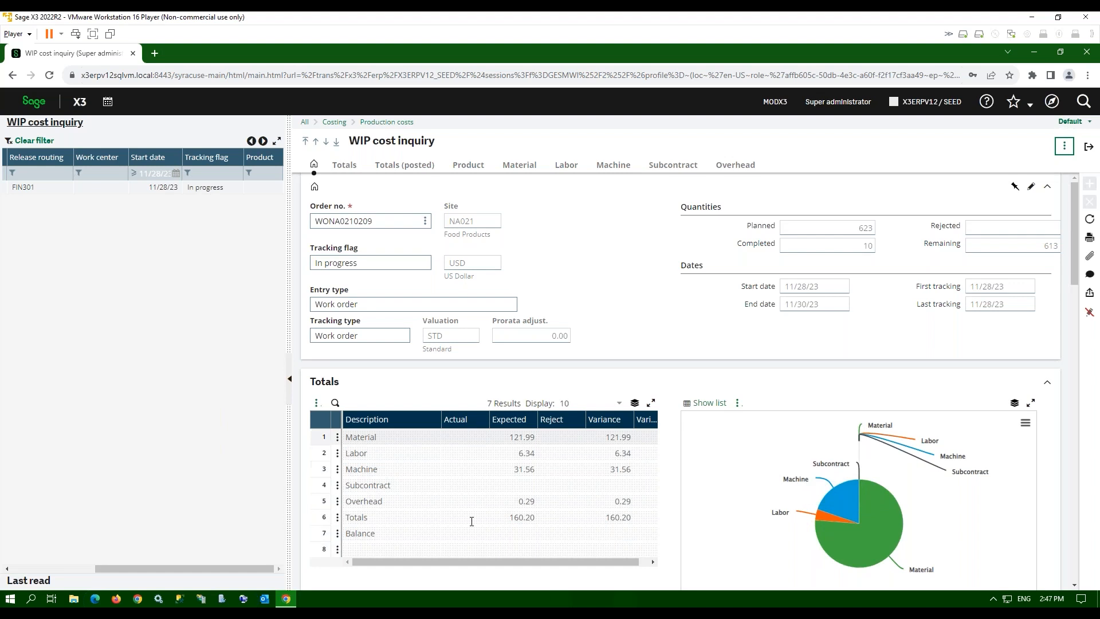
- Switch to the home page's QC REQUESTS view, refresh it, and open request QUANA0210195
{"action": "left_click", "coordinate": [1088, 147]}
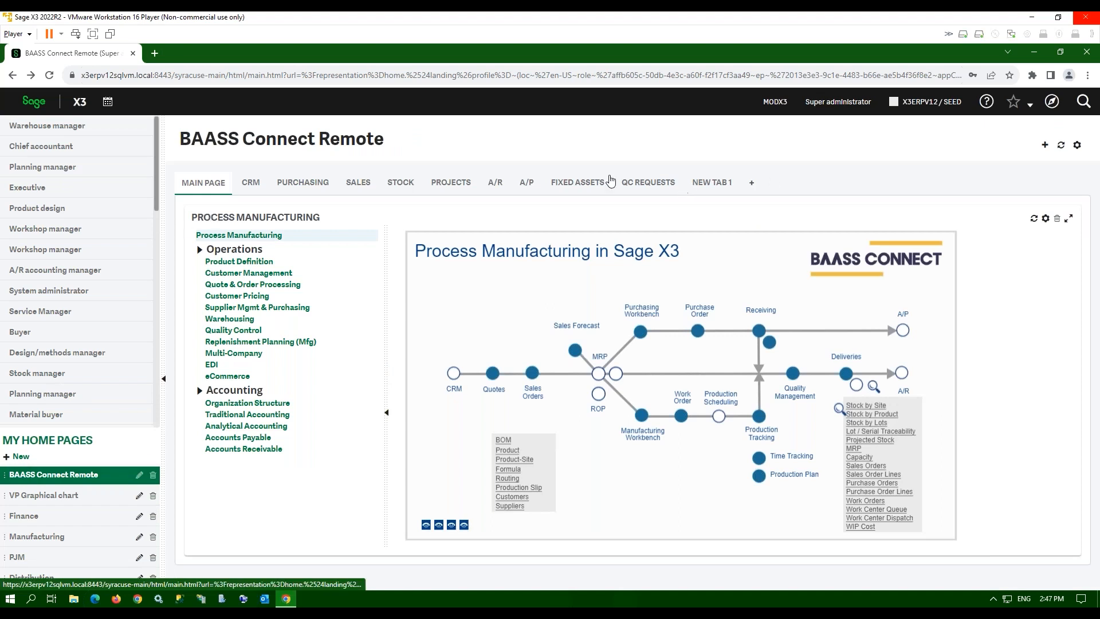
{"action": "left_click", "coordinate": [663, 190]}
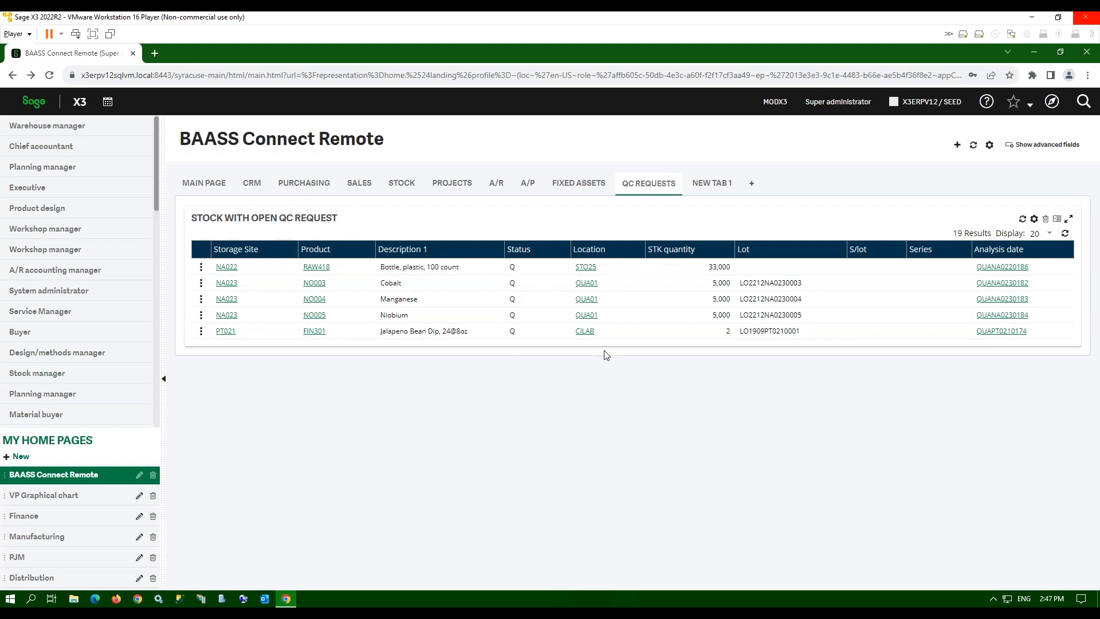
{"action": "left_click", "coordinate": [1023, 218]}
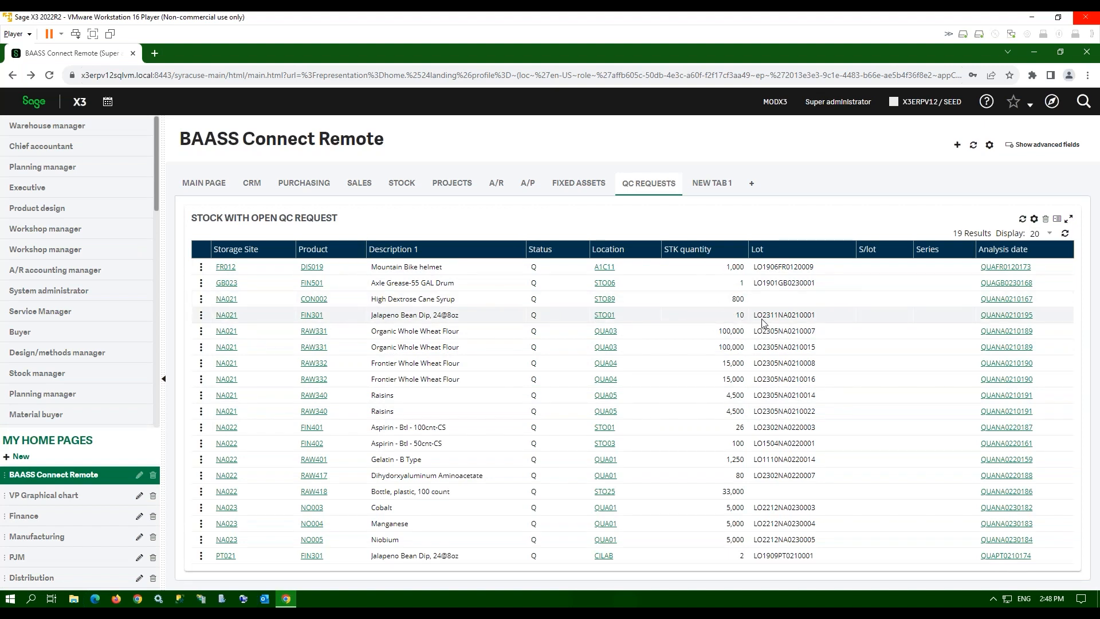
{"action": "left_click", "coordinate": [1005, 317]}
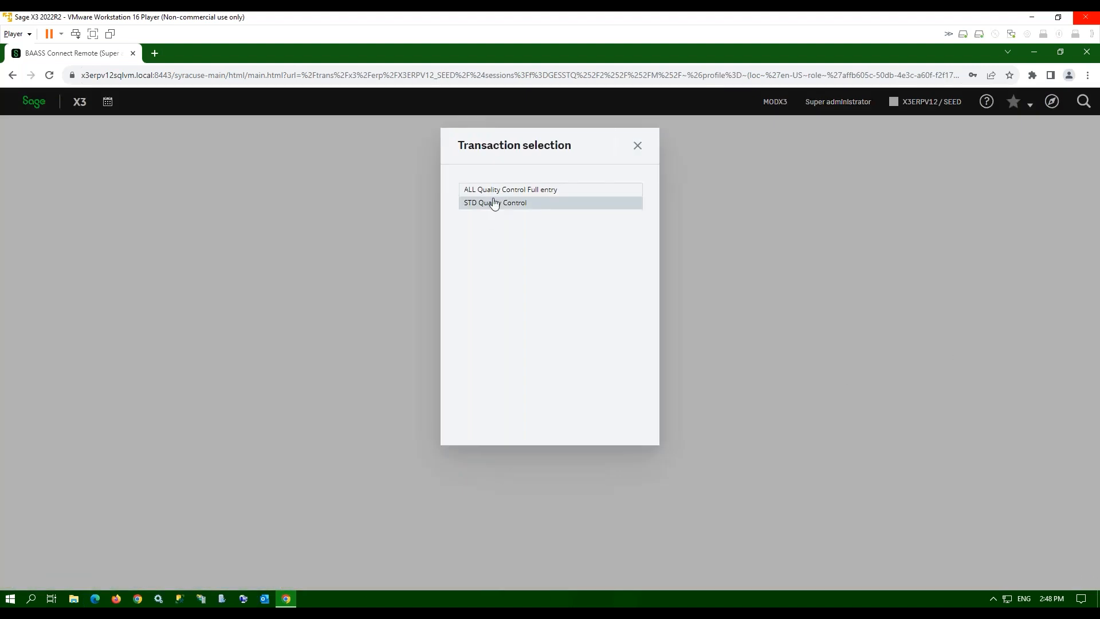
- Open STD Quality Control detail, dismiss the allocation date error, exit, and refresh the QC requests list
{"action": "left_click", "coordinate": [493, 202]}
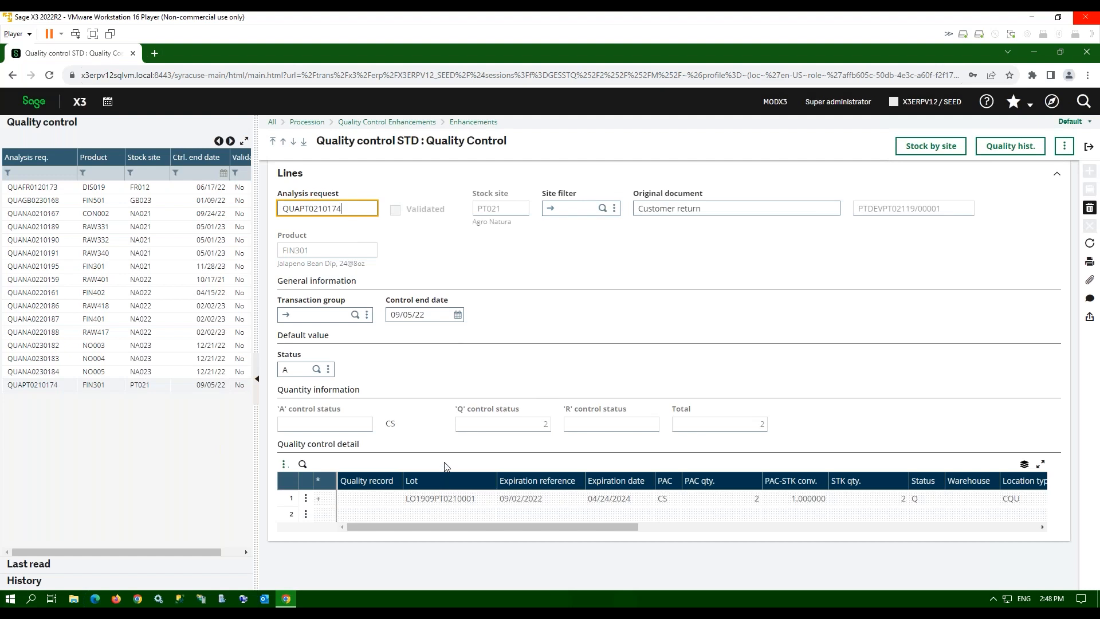
{"action": "left_click", "coordinate": [306, 500]}
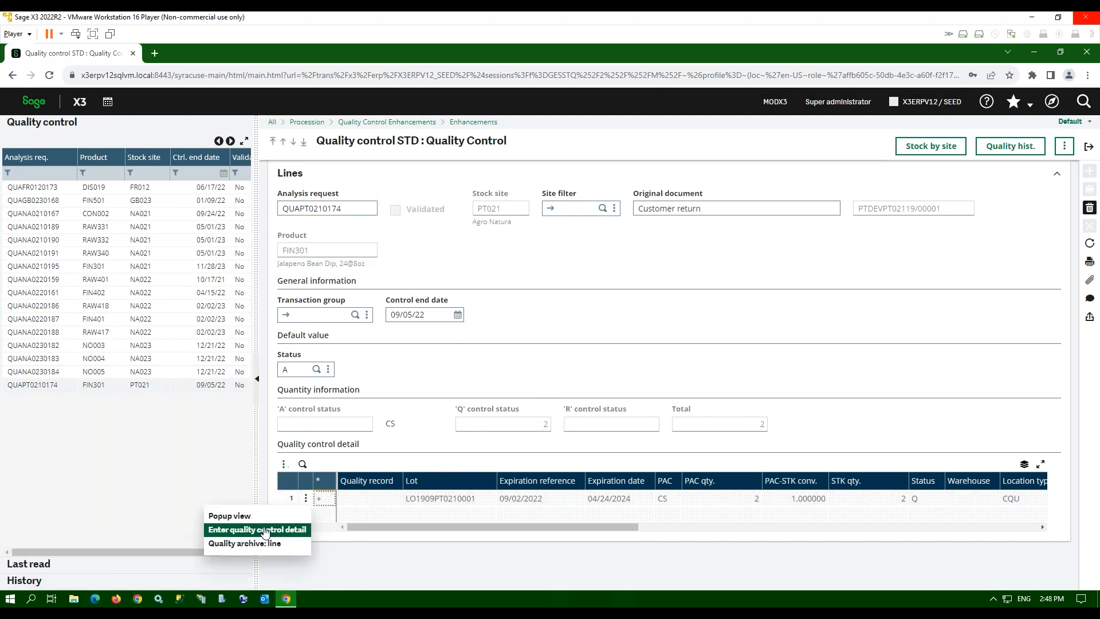
{"action": "left_click", "coordinate": [263, 530]}
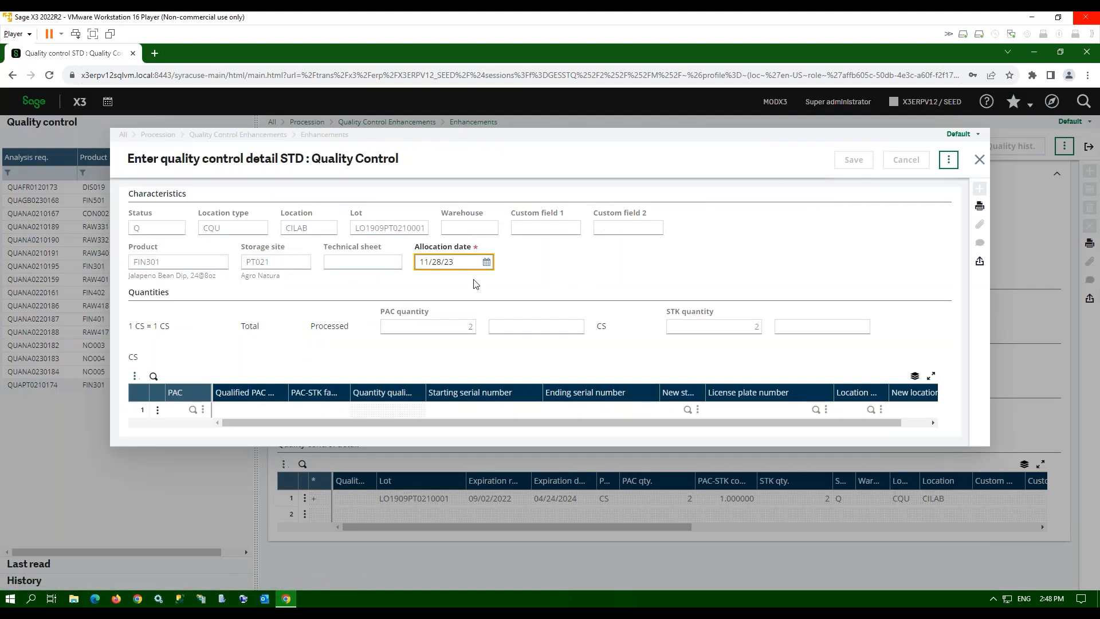
{"action": "key", "text": "Tab"}
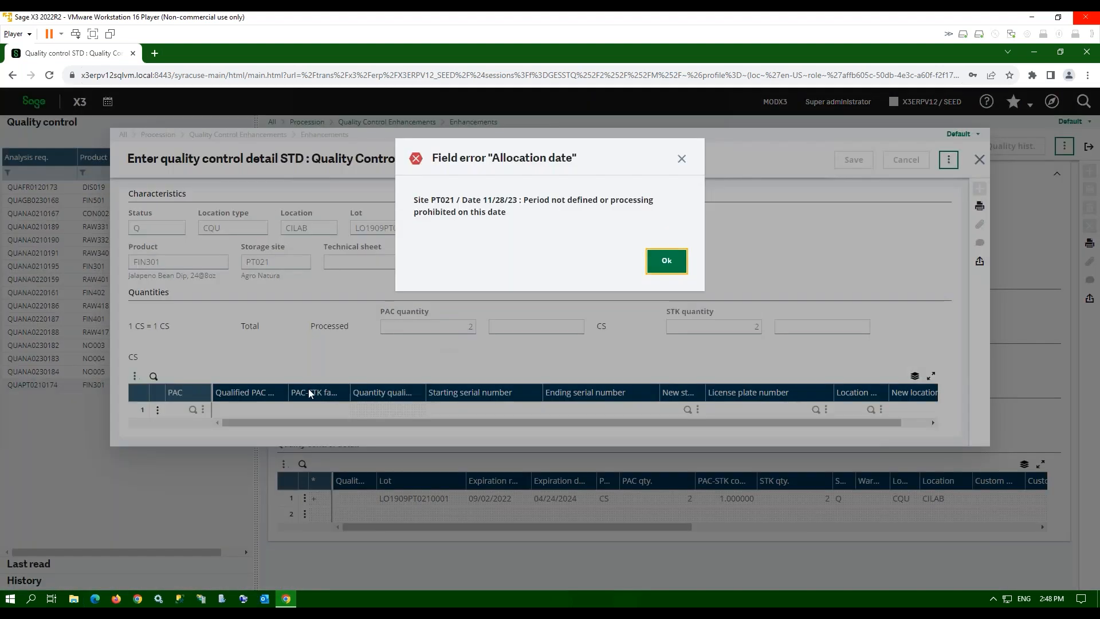
{"action": "left_click", "coordinate": [667, 261]}
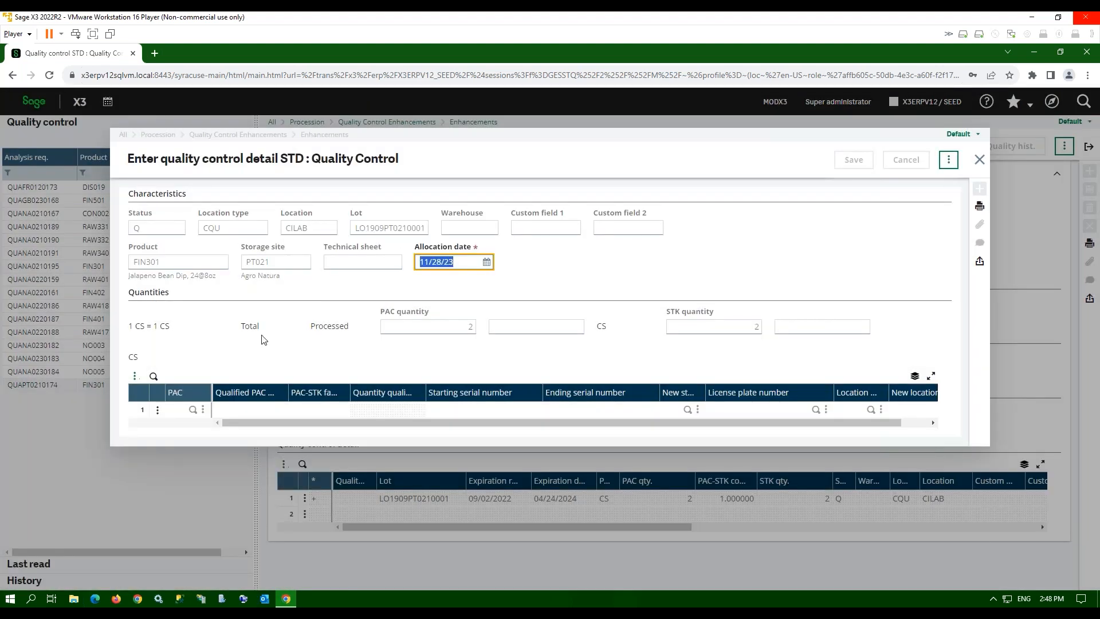
{"action": "left_click", "coordinate": [979, 159]}
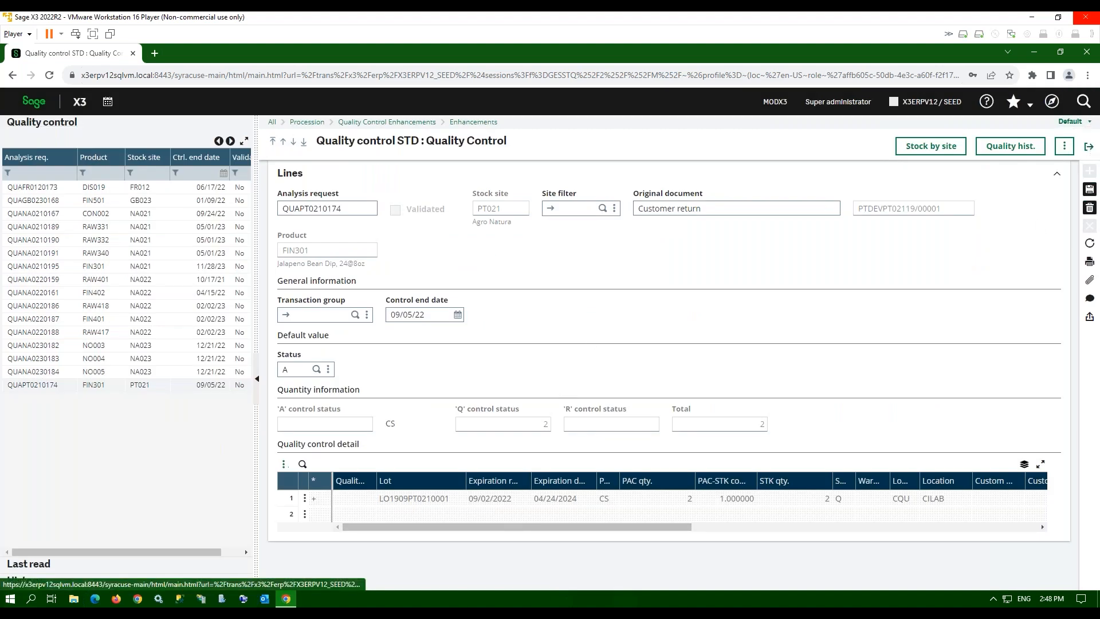
{"action": "left_click", "coordinate": [1089, 146]}
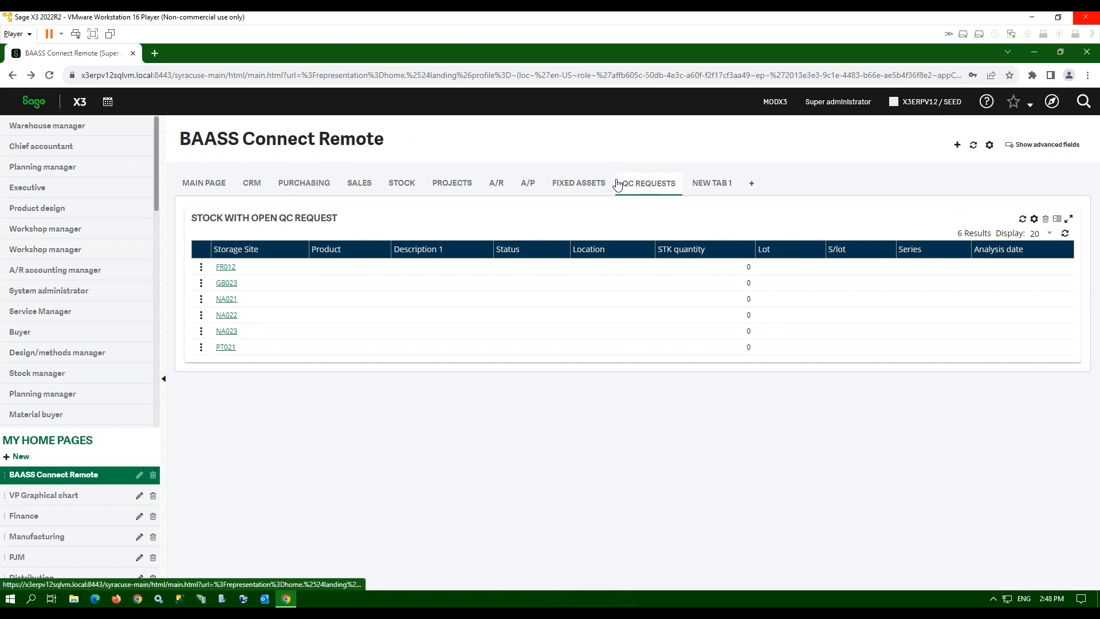
{"action": "left_click", "coordinate": [1022, 219]}
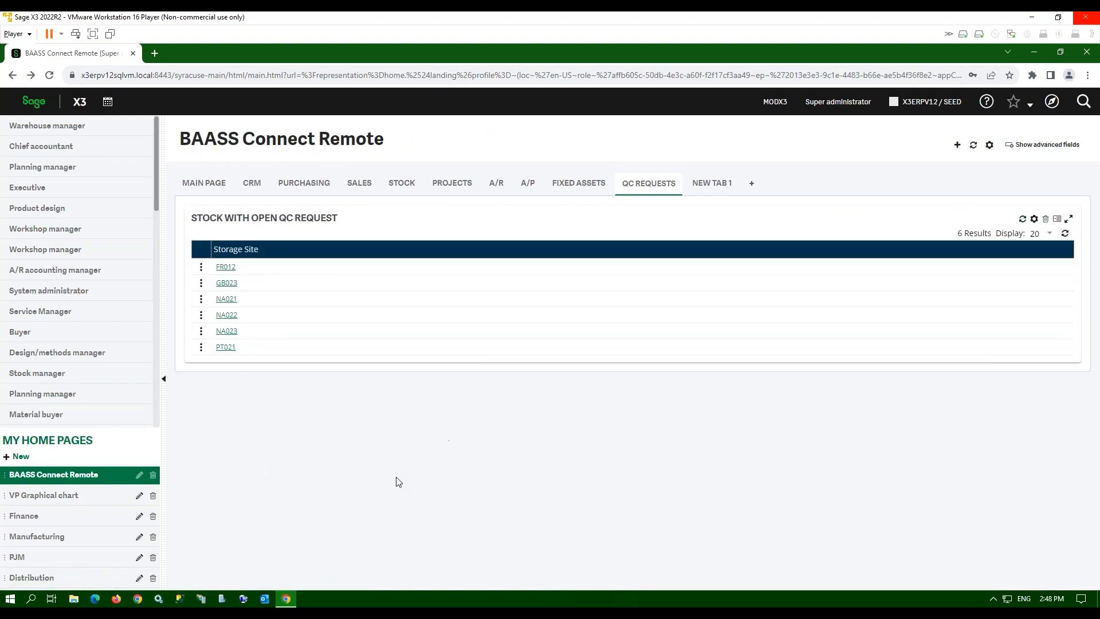